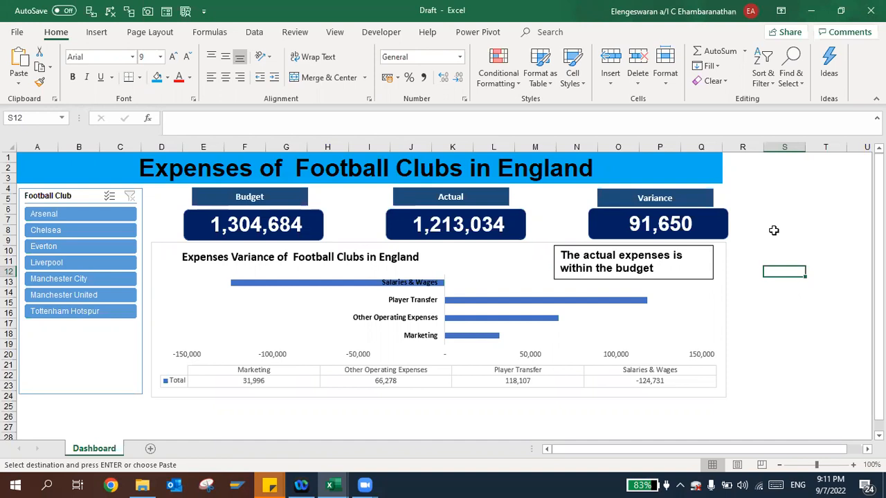
- Preview the finished expenses dashboard filtered to Arsenal, Liverpool and Arsenal again, and clear the Football Club filter
click(41, 216)
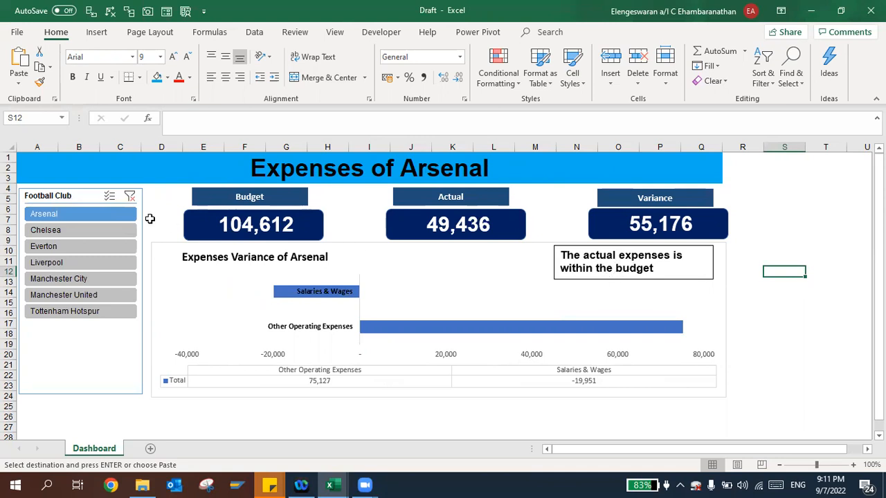
click(82, 264)
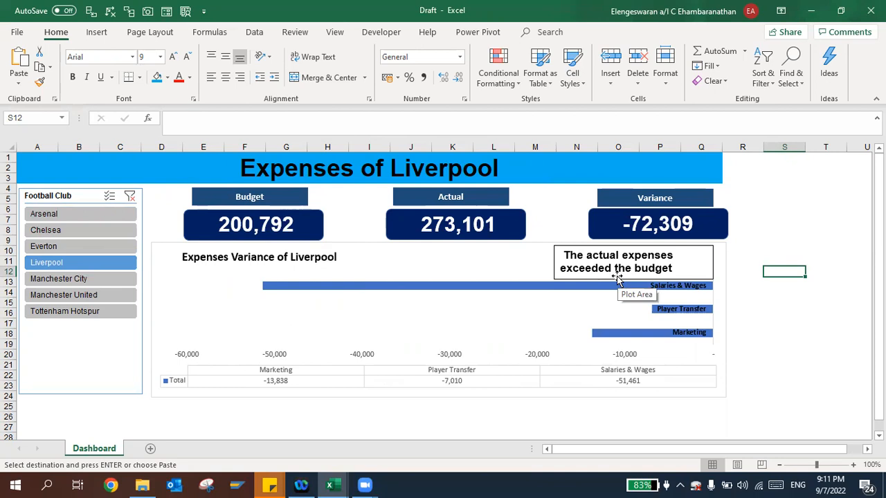
click(79, 216)
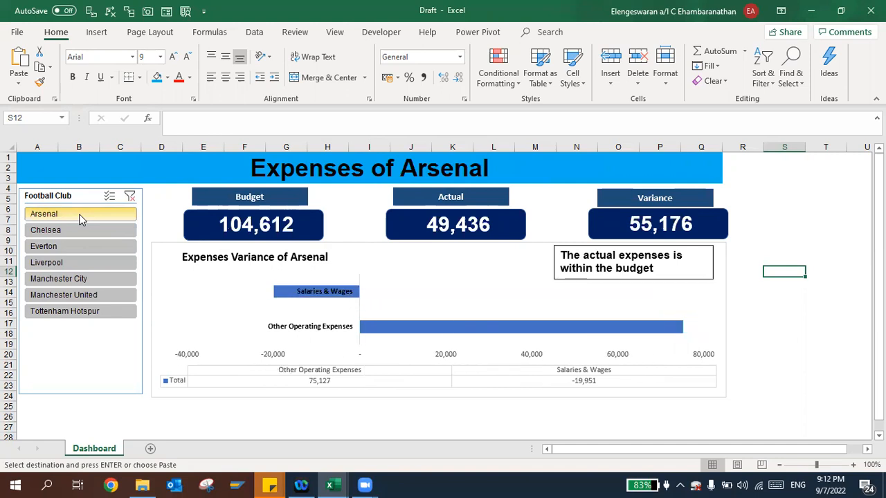
click(129, 197)
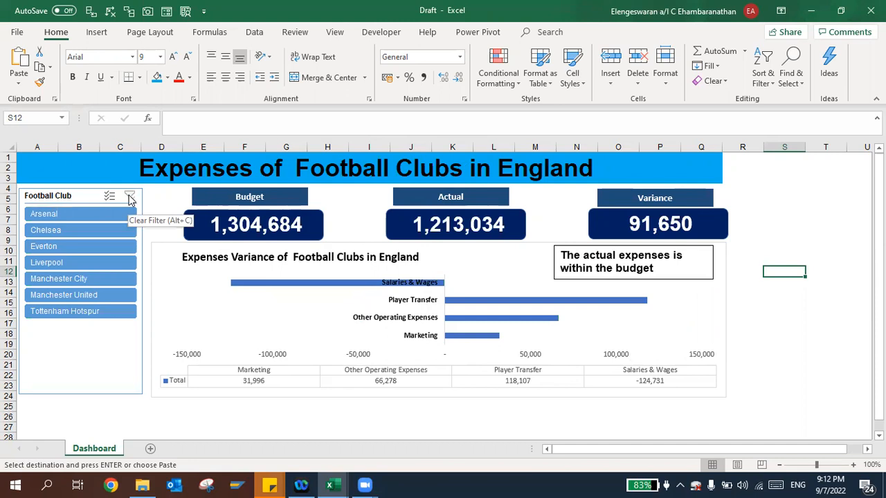
- Switch to the 9th July workbook and autofit the column widths of the expense data in columns A to E
key(alt+Tab)
key(alt+Tab)
key(alt+Tab)
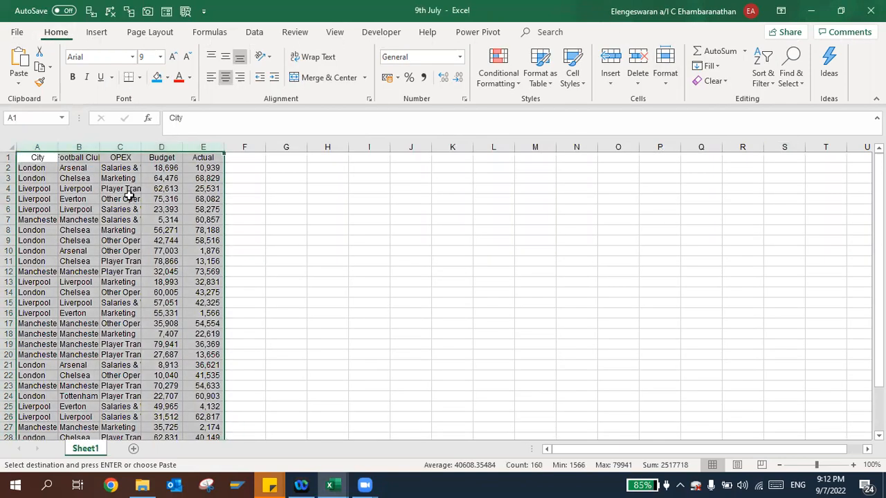
key(alt+h)
key(o)
key(i)
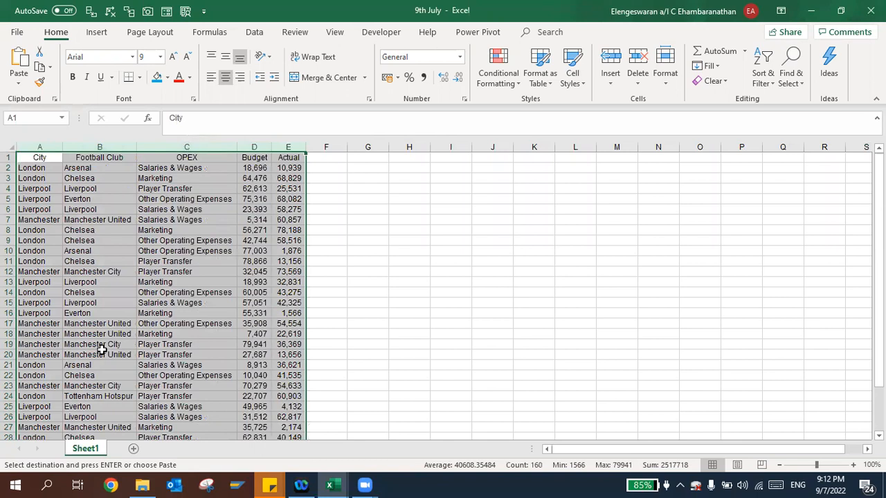
- Rename the worksheet containing the expense data as "Raw Data"
right_click(83, 449)
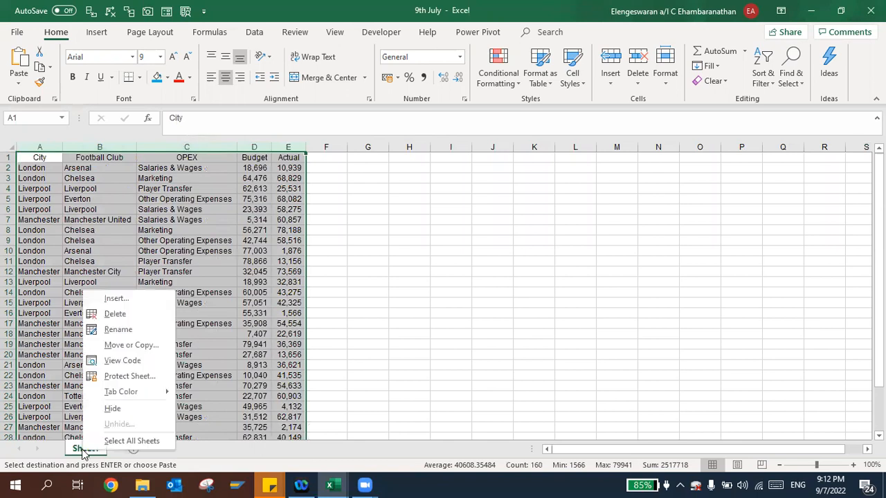
click(114, 330)
text(Raw Data)
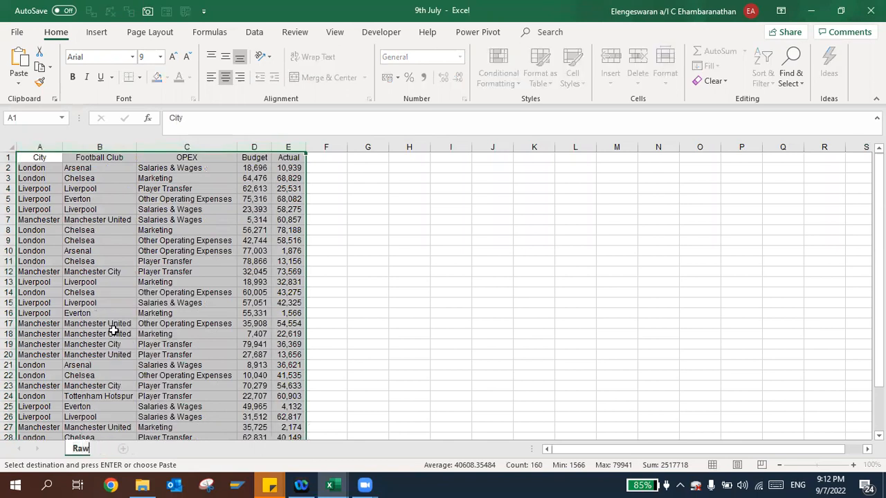
click(54, 258)
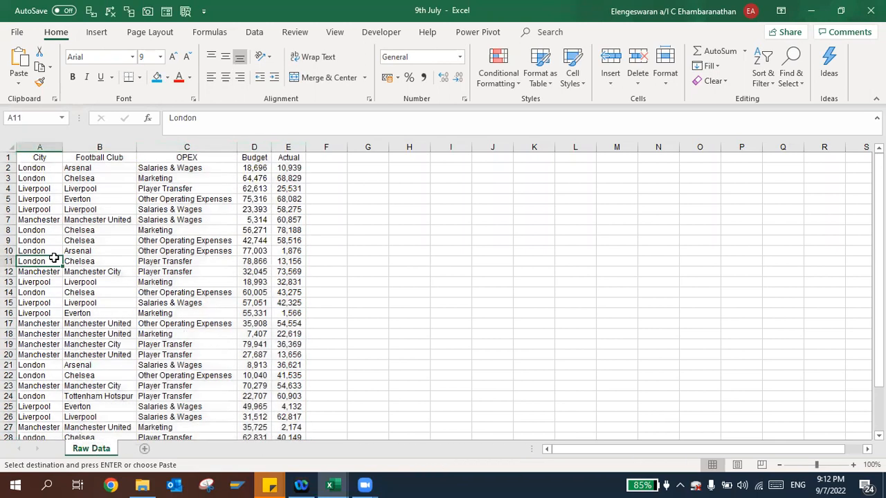
- Create a PivotTable from the whole Raw Data range and place it on a new worksheet
click(96, 32)
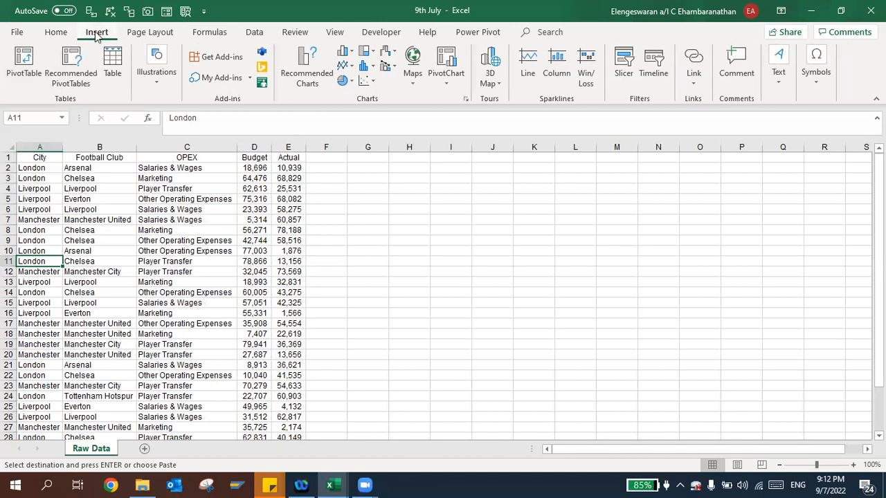
click(24, 62)
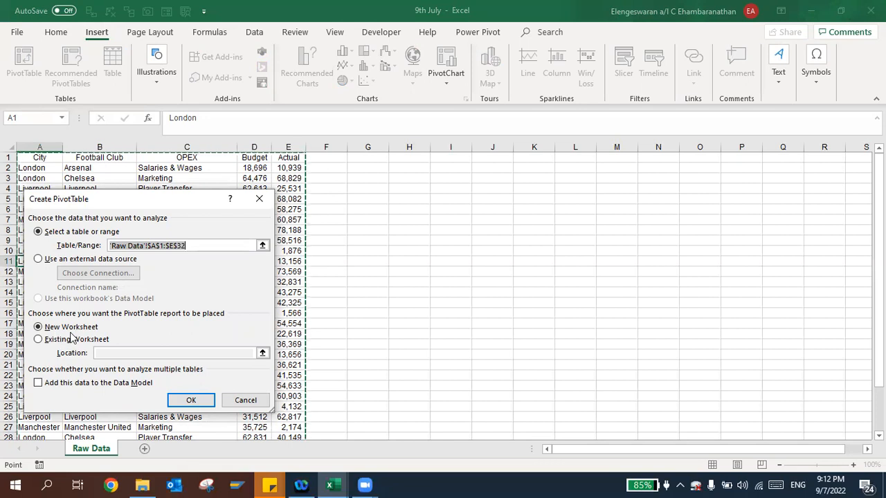
click(191, 401)
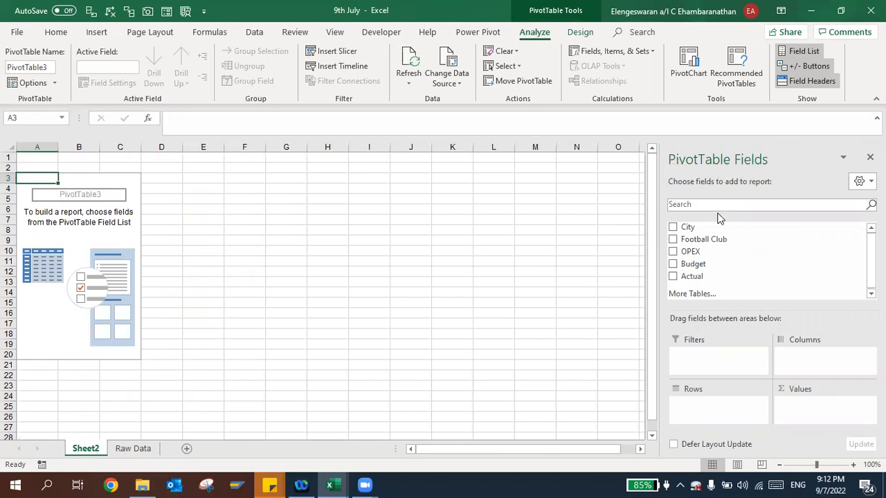
- Lay out the PivotTable with Football Club as filter, OPEX as rows, and Budget and Actual as summed values
drag(702, 240, 705, 350)
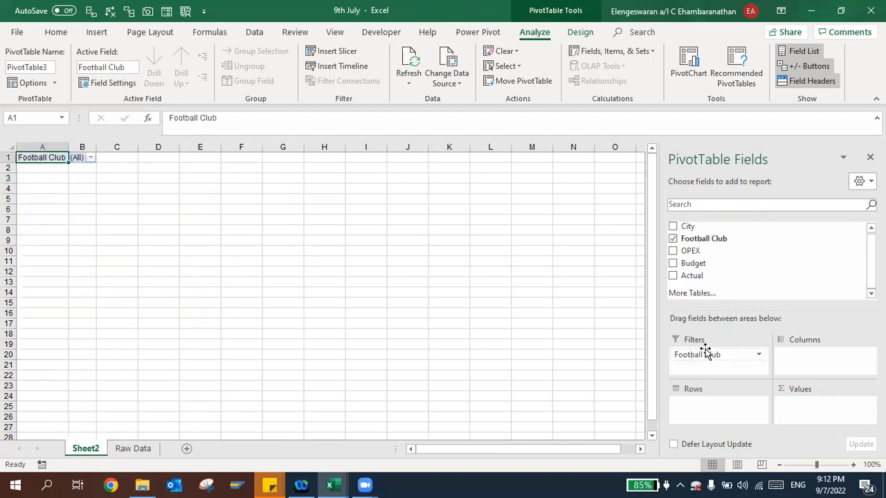
drag(691, 252, 704, 418)
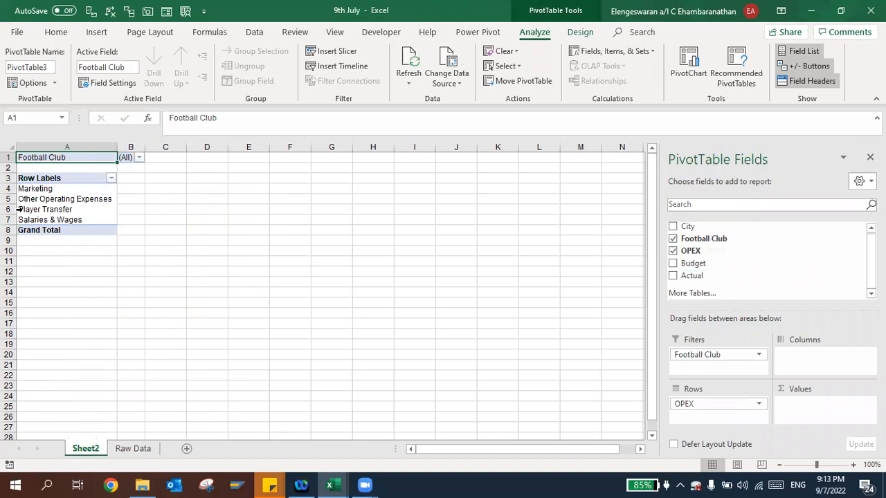
drag(684, 262, 813, 406)
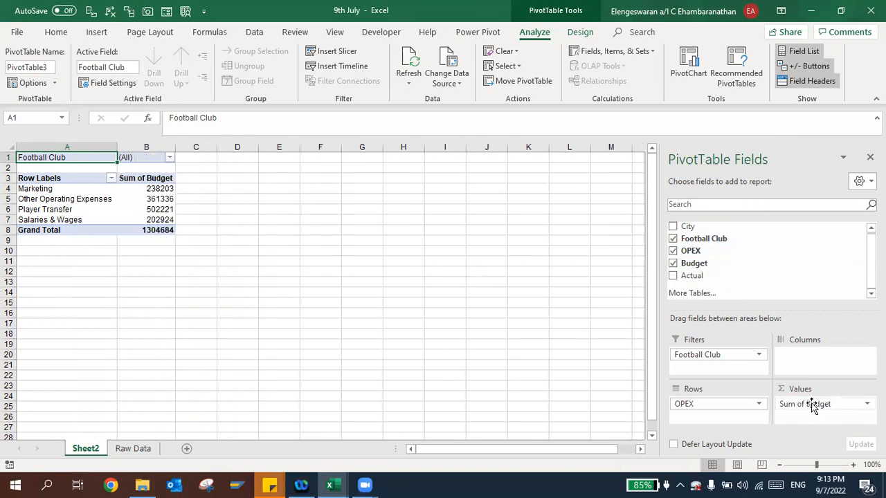
drag(697, 275, 808, 419)
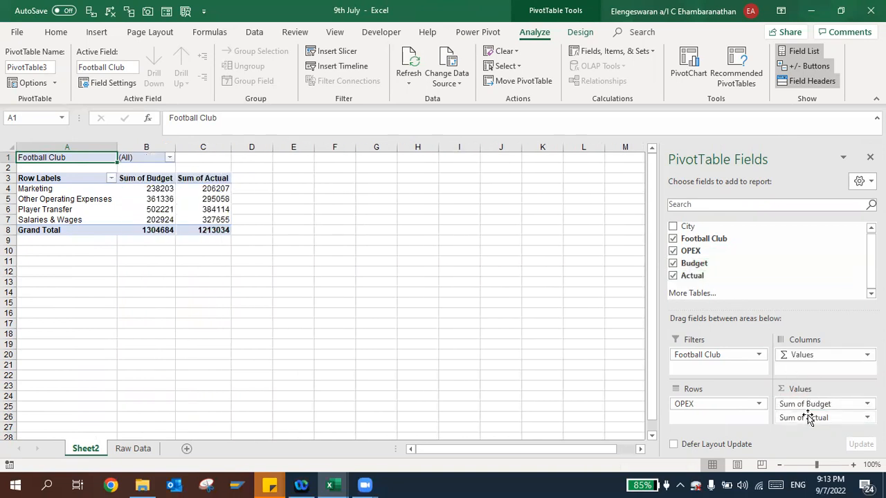
- Format the pivot's Budget and Actual values, including the grand totals, as Accounting with no currency symbol and 0 decimal places
click(161, 197)
key(Up)
key(ctrl+shift+Down)
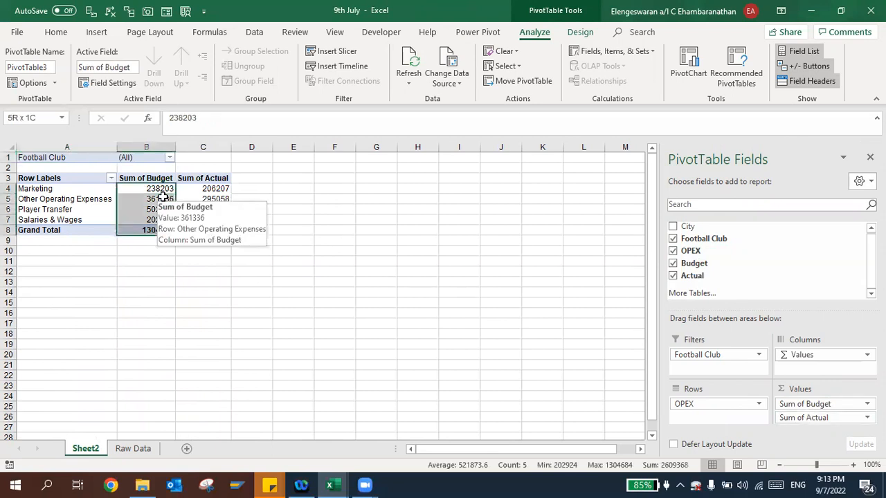
key(ctrl+shift+Right)
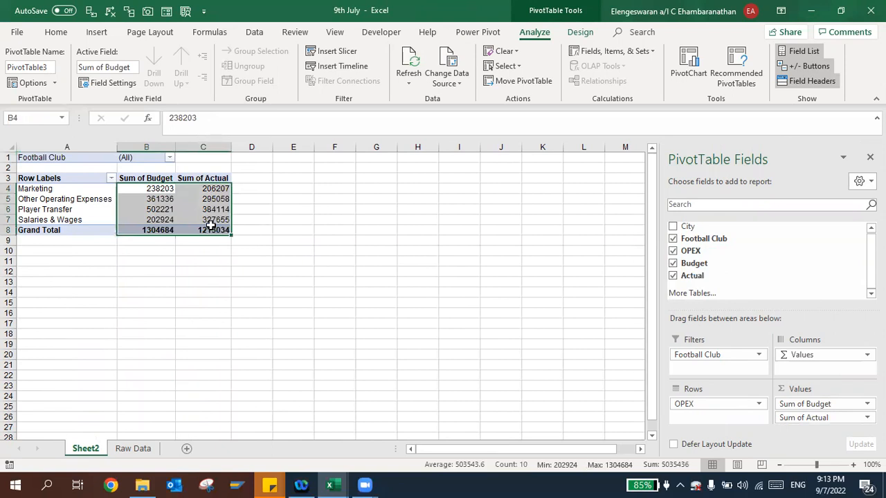
right_click(197, 201)
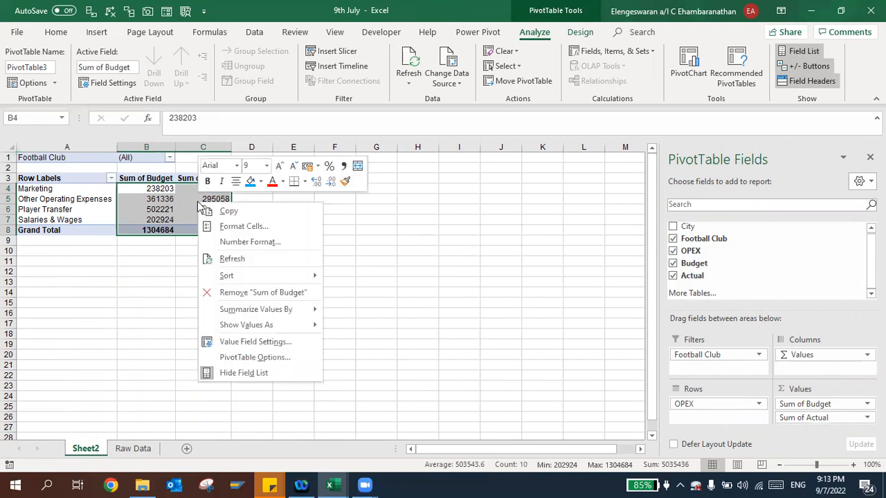
click(228, 227)
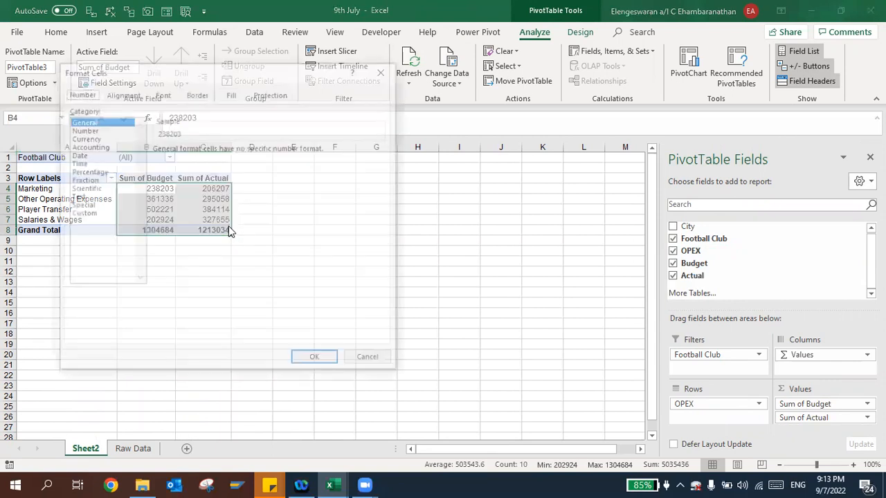
click(80, 154)
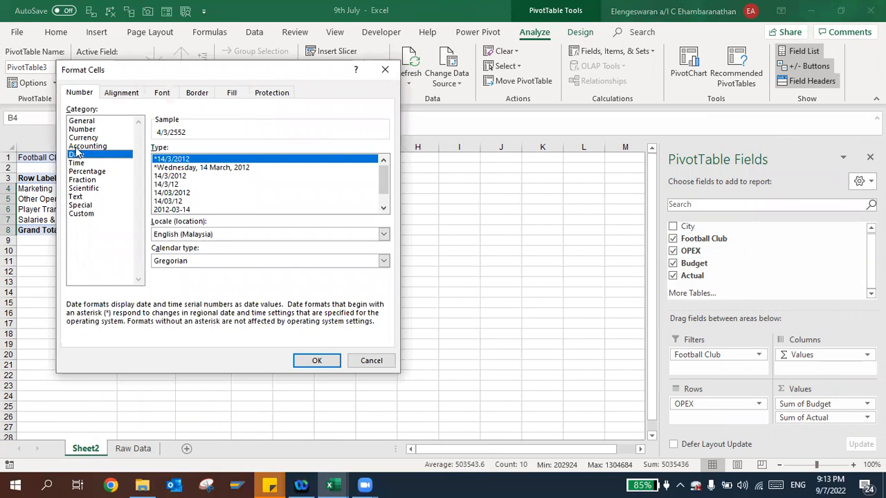
click(79, 146)
click(197, 166)
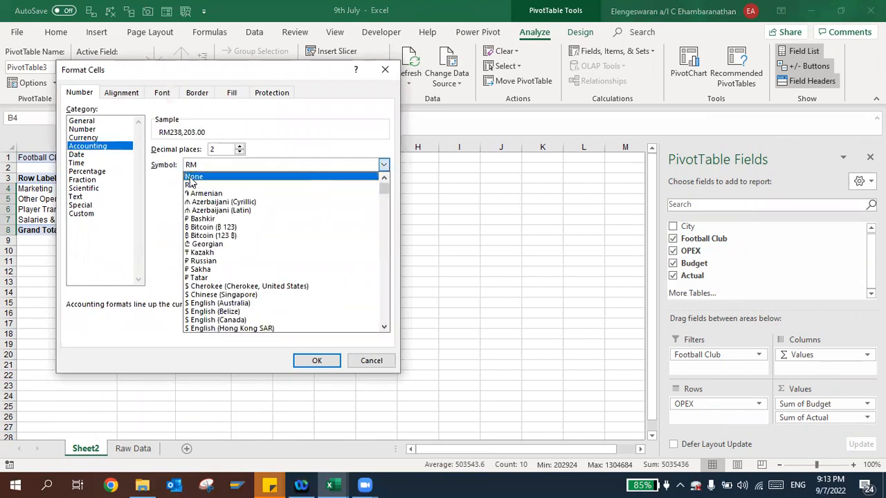
click(229, 173)
click(239, 153)
click(240, 152)
click(315, 362)
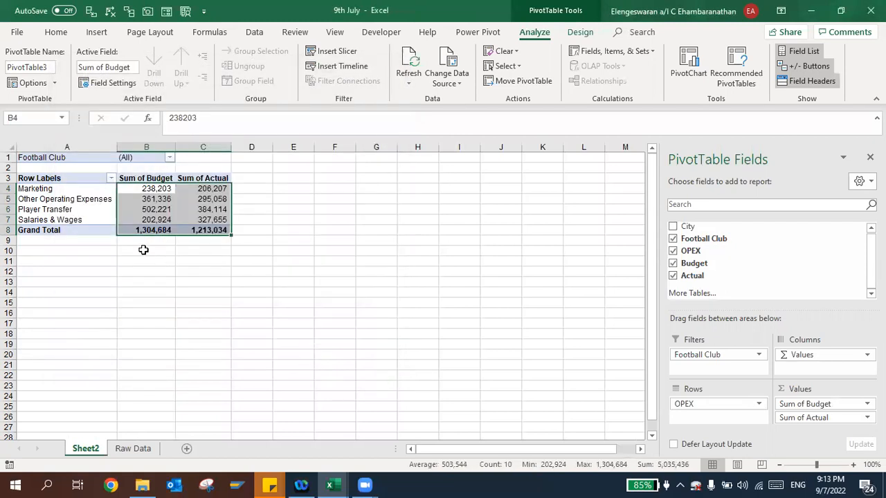
- Add a calculated field named "Variance" to the PivotTable with the formula = Budget - Actual
click(181, 179)
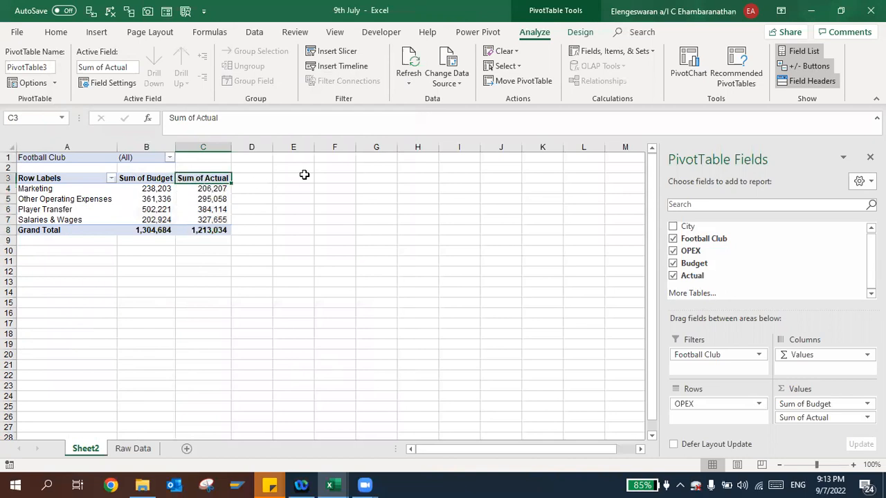
click(330, 175)
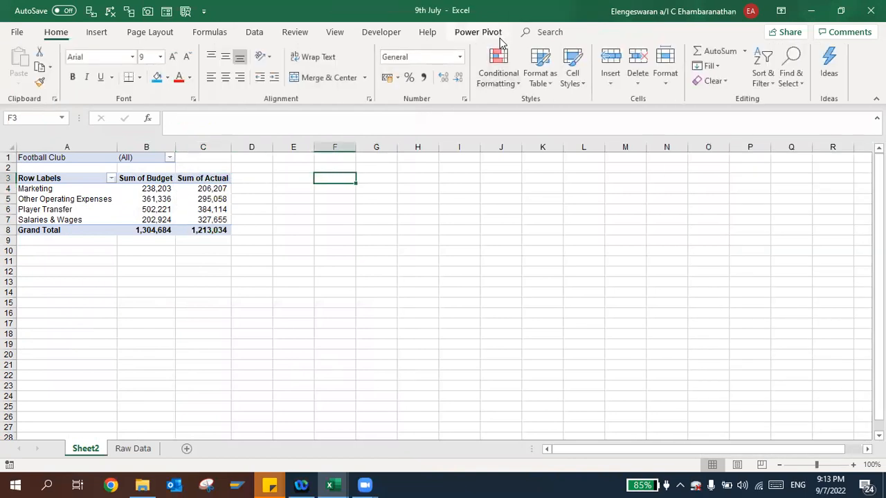
click(198, 178)
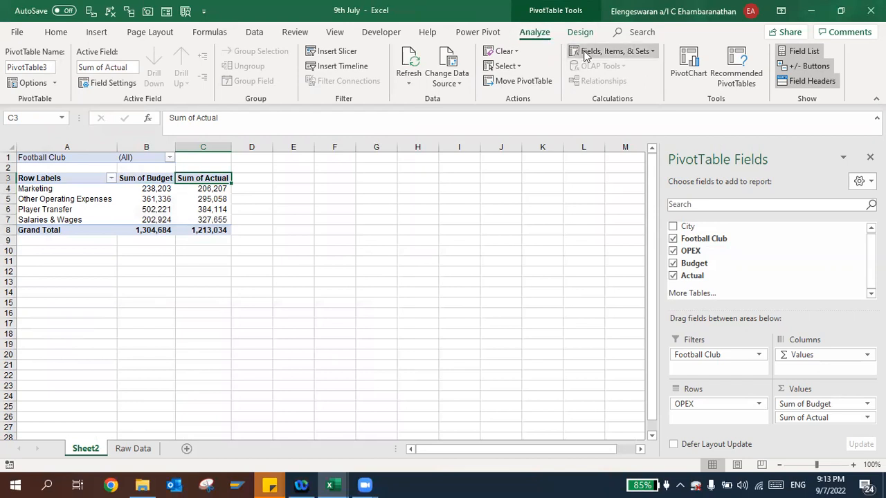
click(637, 56)
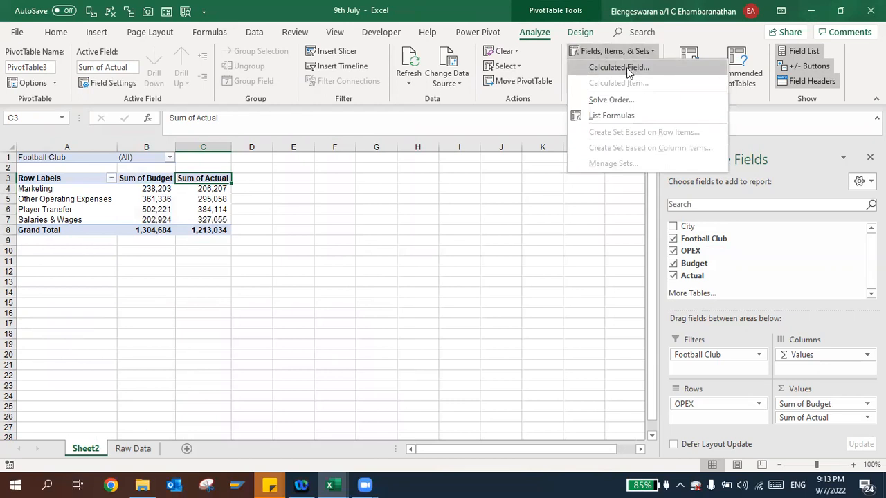
click(626, 69)
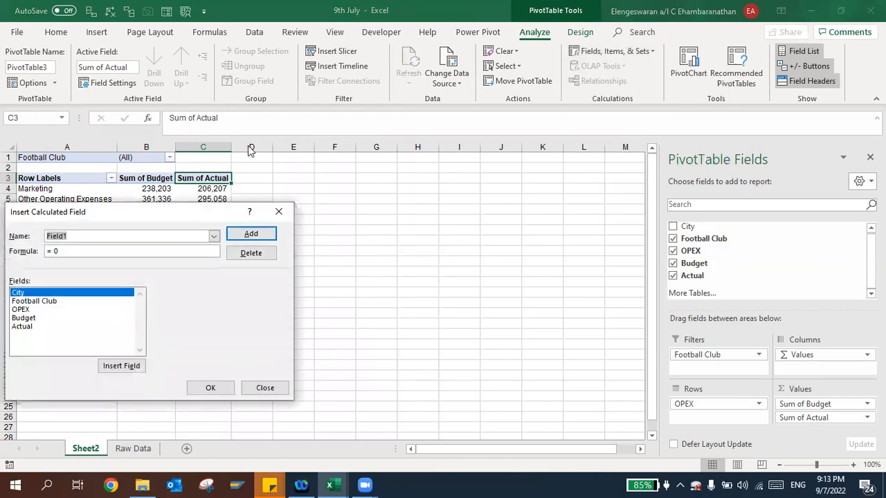
drag(187, 207, 464, 174)
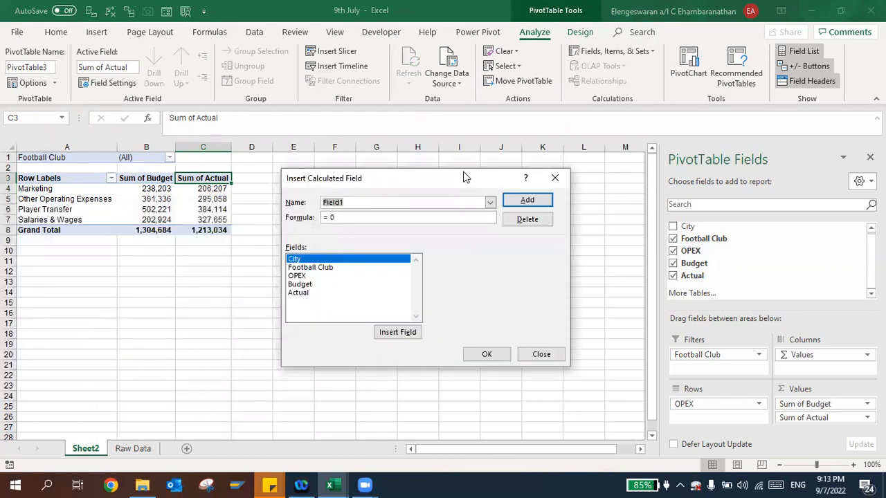
text(Variance)
click(373, 216)
click(304, 285)
click(394, 334)
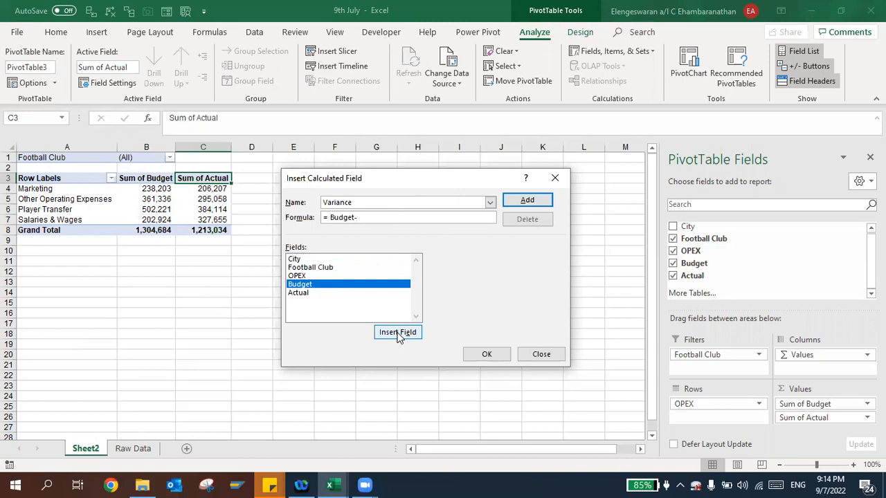
click(300, 293)
click(397, 334)
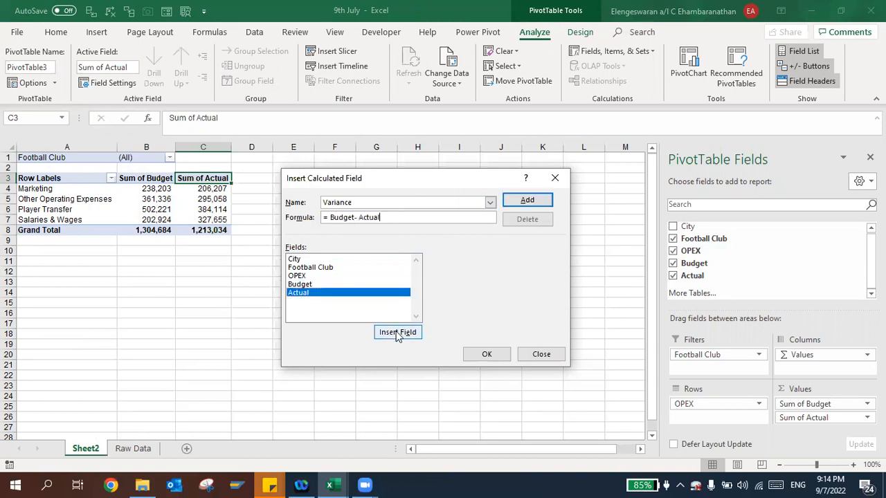
click(524, 202)
click(489, 355)
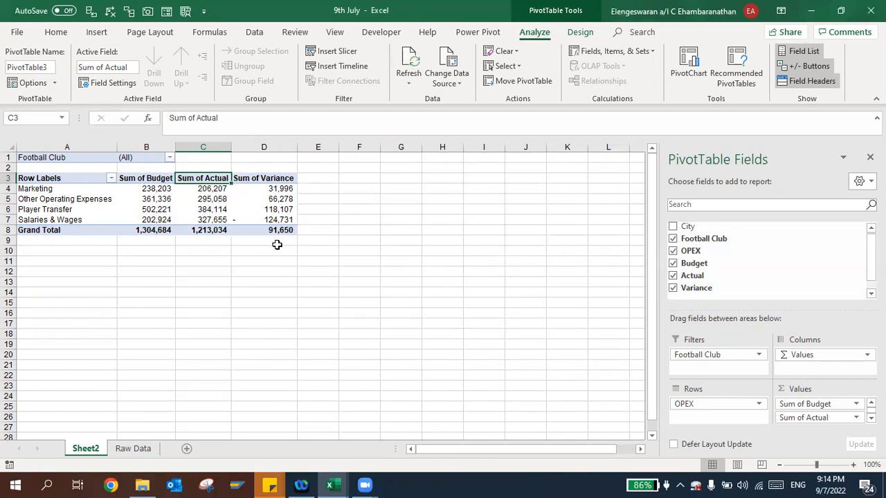
- Remove Actual and Budget from the PivotTable, and copy the whole PivotTable, including its filter, to cell J1
click(675, 278)
click(673, 264)
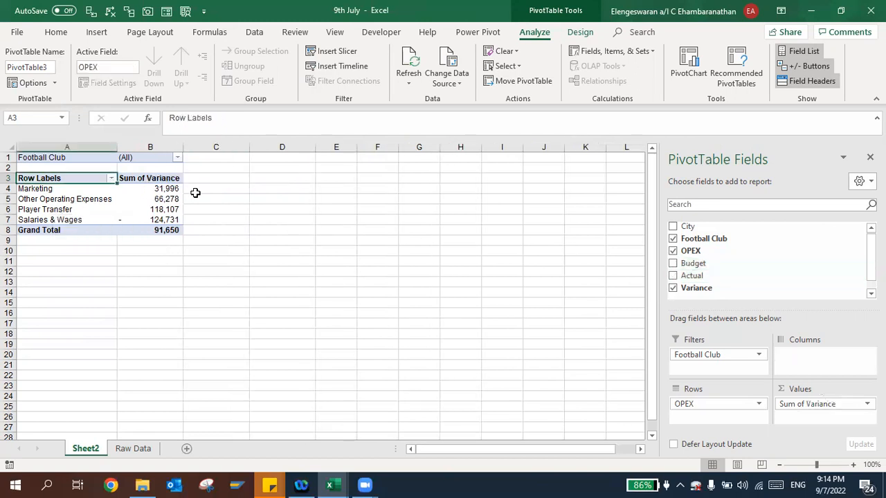
key(Up)
key(Up)
key(shift+Right)
key(ctrl+c)
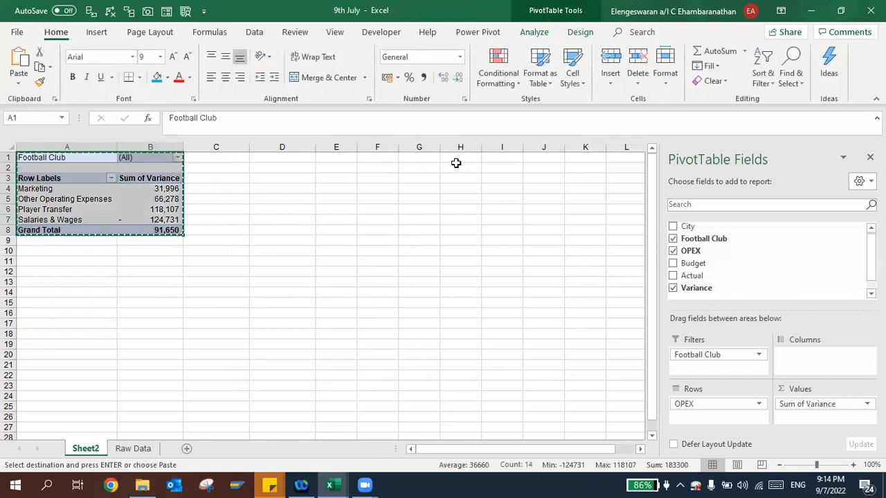
click(530, 158)
key(ctrl+v)
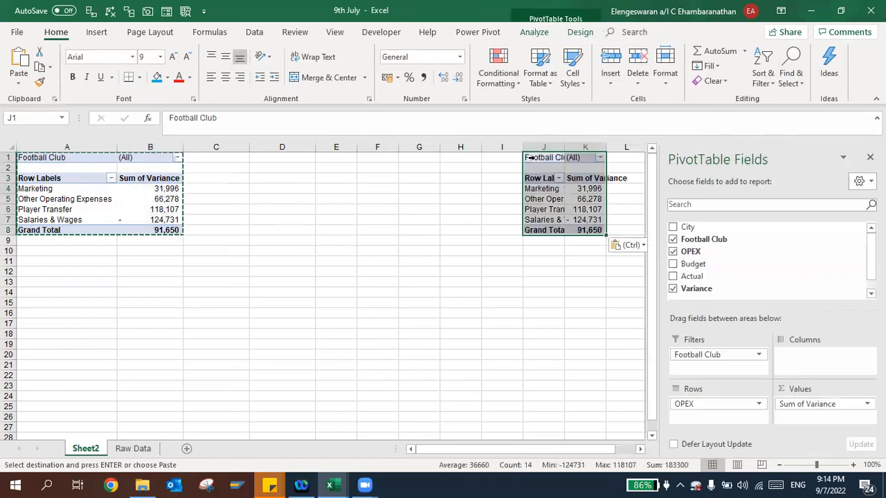
- Replace Variance with Budget and Actual in the copied PivotTable at J1, and remove OPEX from its rows
click(674, 290)
click(673, 265)
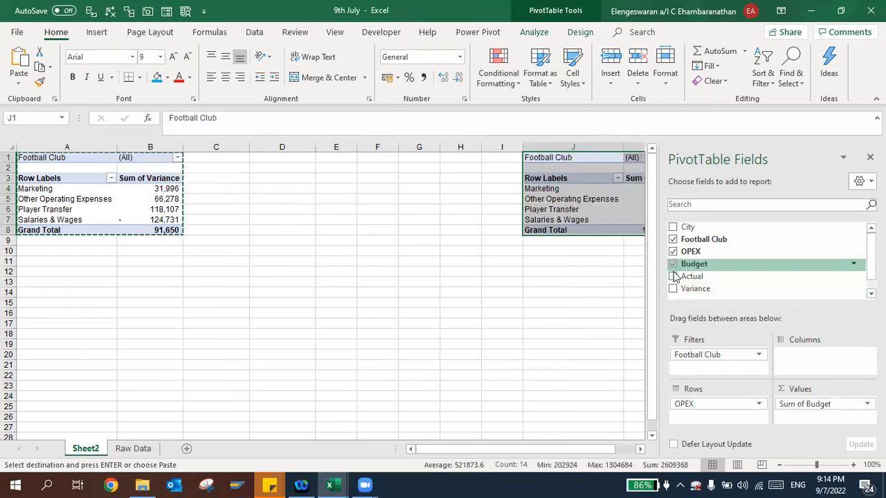
click(673, 276)
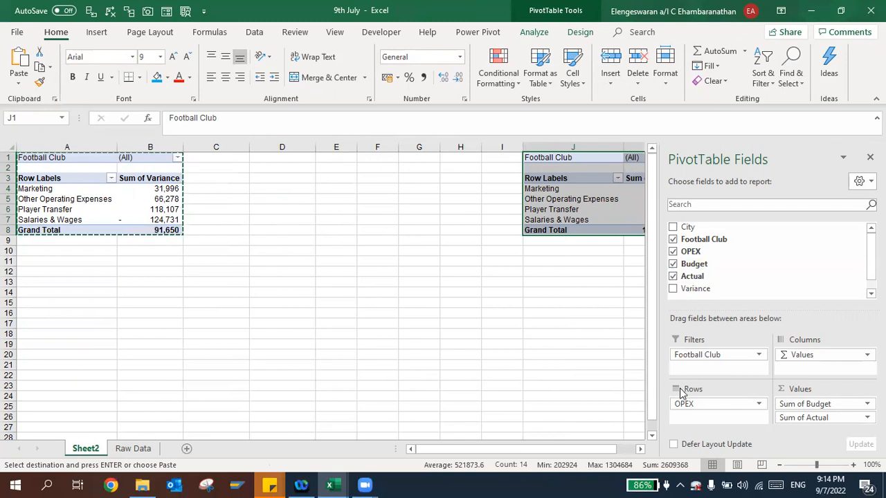
click(672, 252)
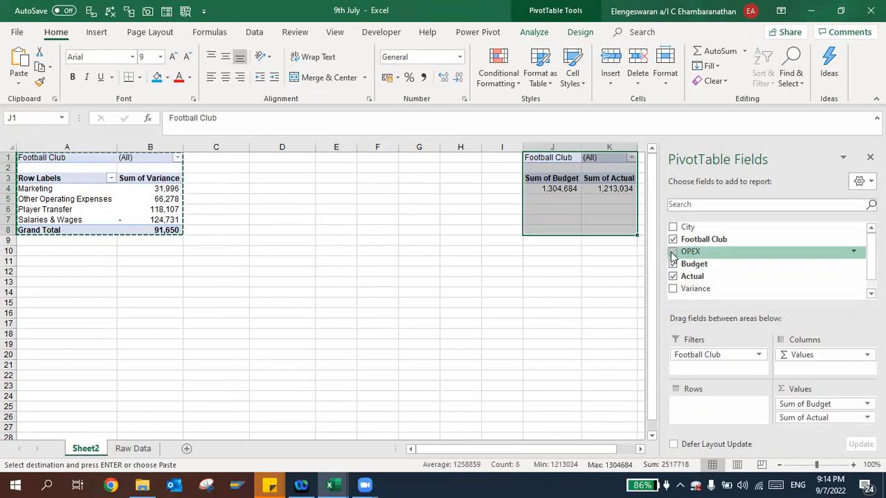
click(483, 206)
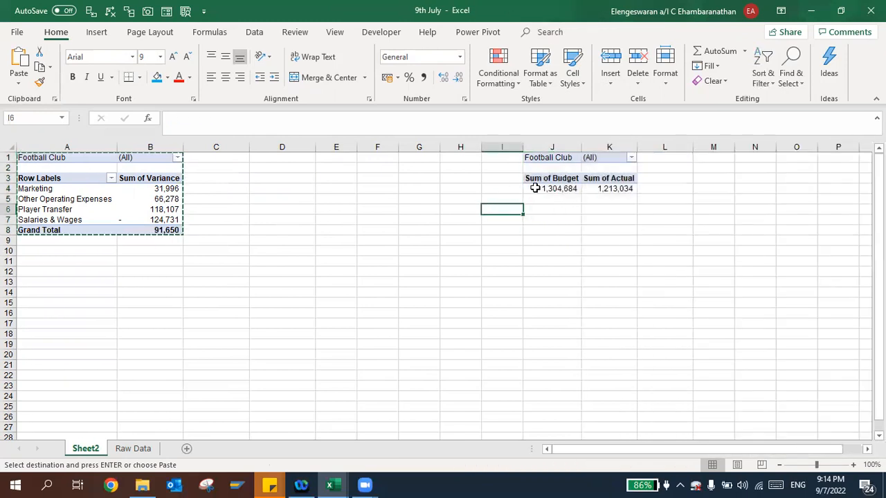
click(534, 189)
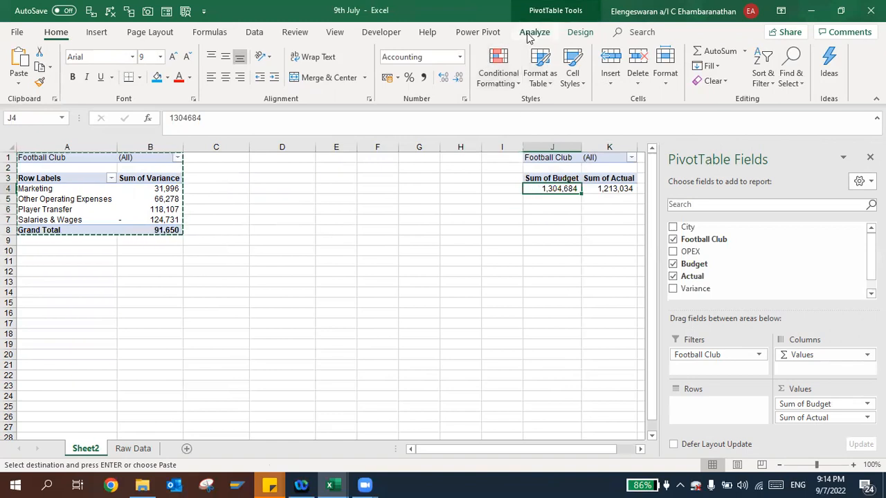
click(533, 31)
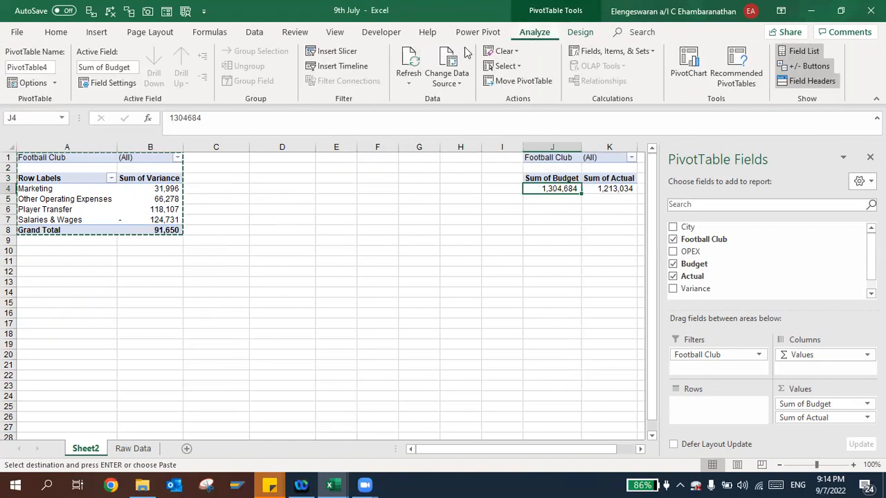
click(87, 197)
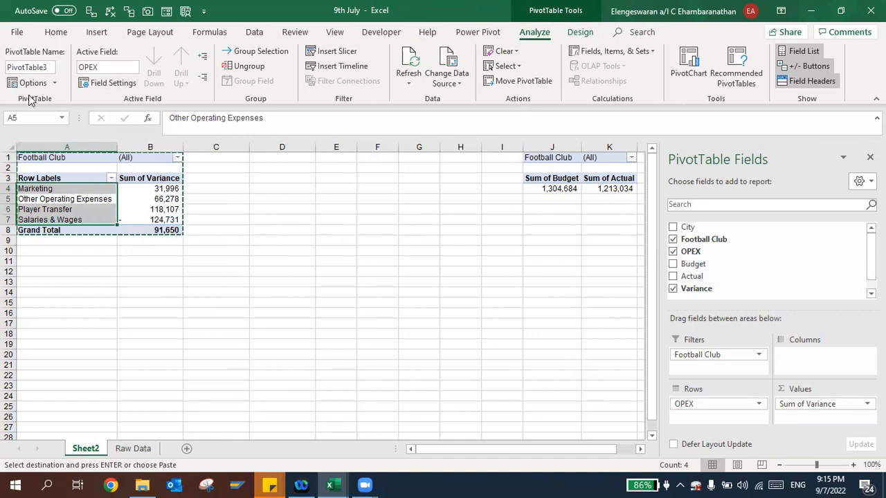
click(211, 215)
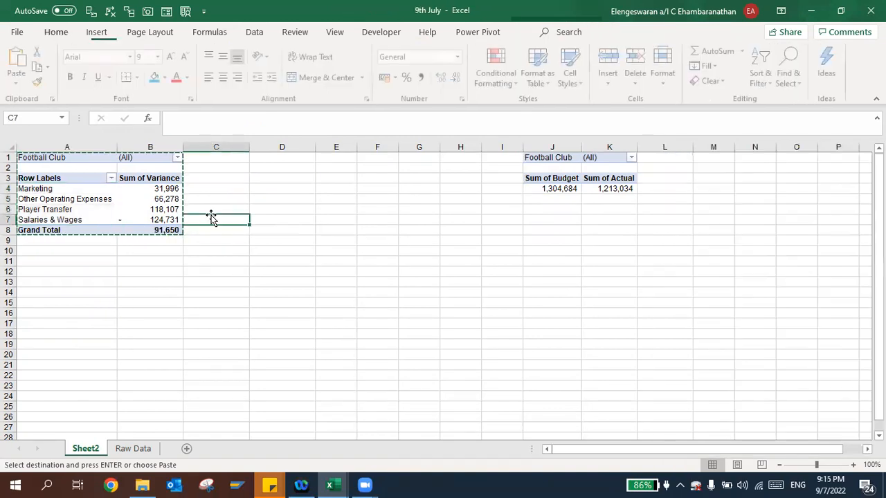
- Copy the Football Club filter value "(All)" from B1 and paste it as values into D1
click(120, 206)
key(Right)
key(Right)
key(Up)
key(Up)
key(Up)
key(Up)
key(Left)
key(Up)
key(Left)
key(Left)
key(Right)
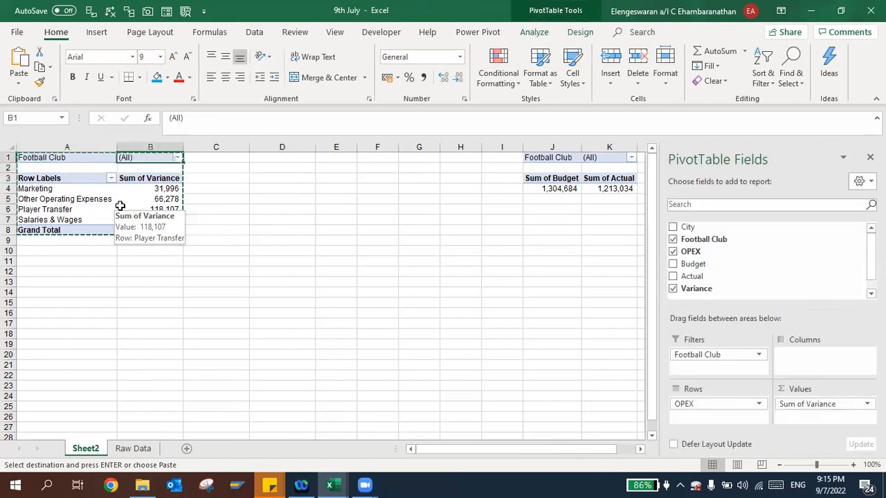
key(ctrl+c)
key(Right)
key(Right)
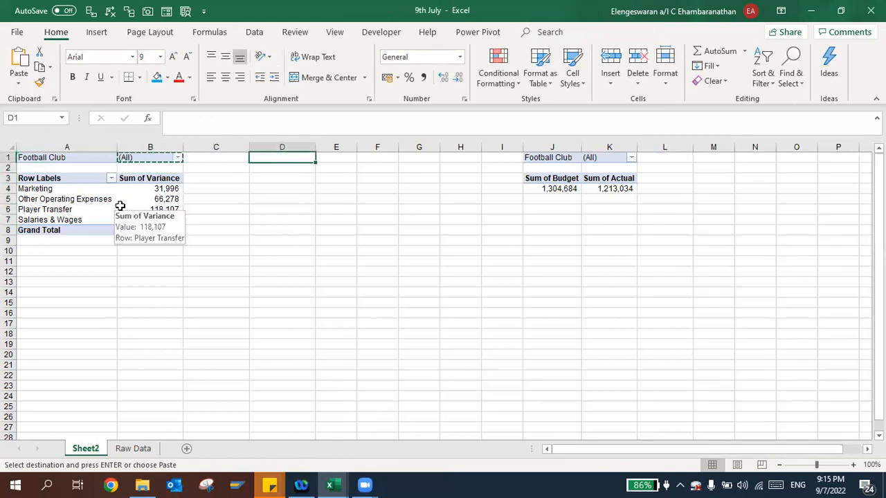
right_click(265, 161)
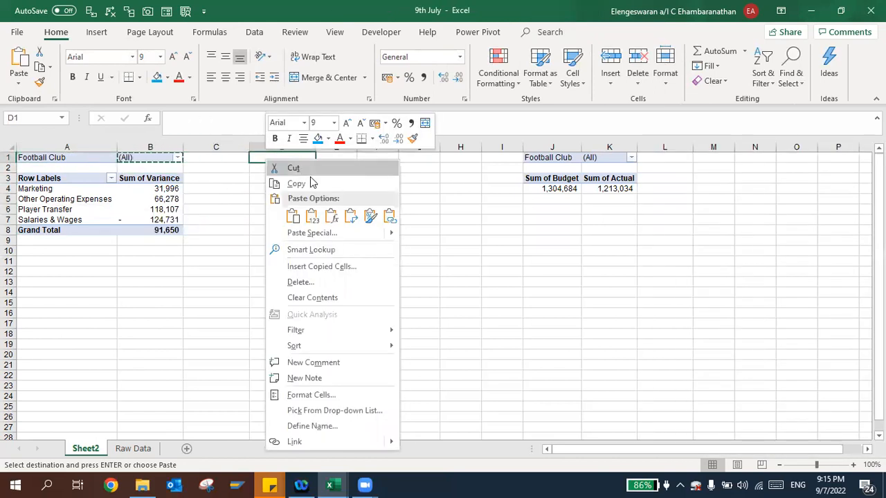
click(312, 214)
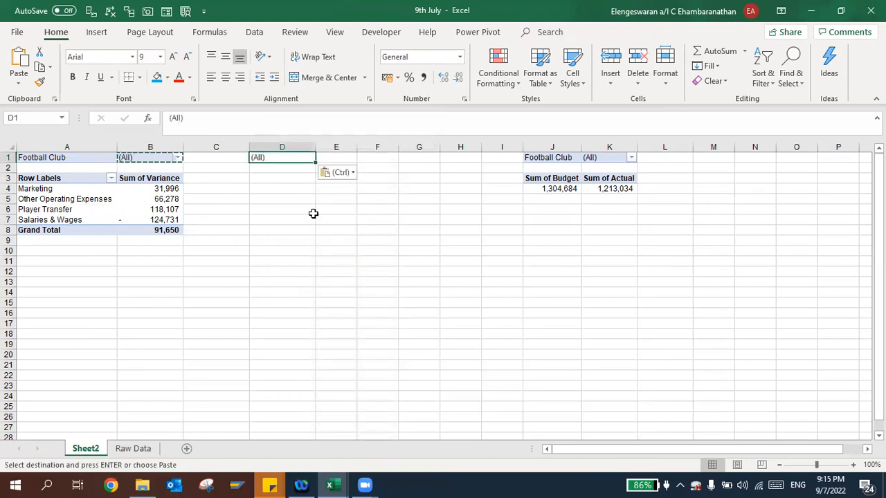
- Enter the formula =IF(B1=D1," Football clubs in England ",B1) in cell E1
key(Right)
text(=if()
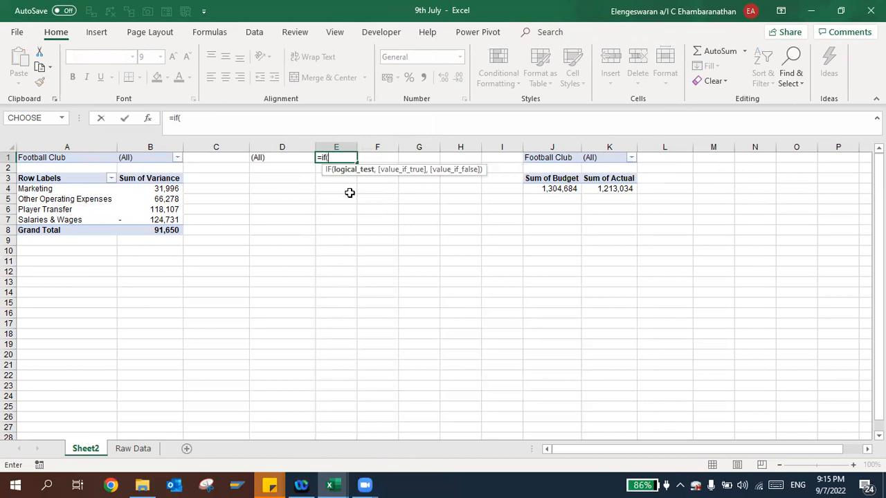
click(139, 158)
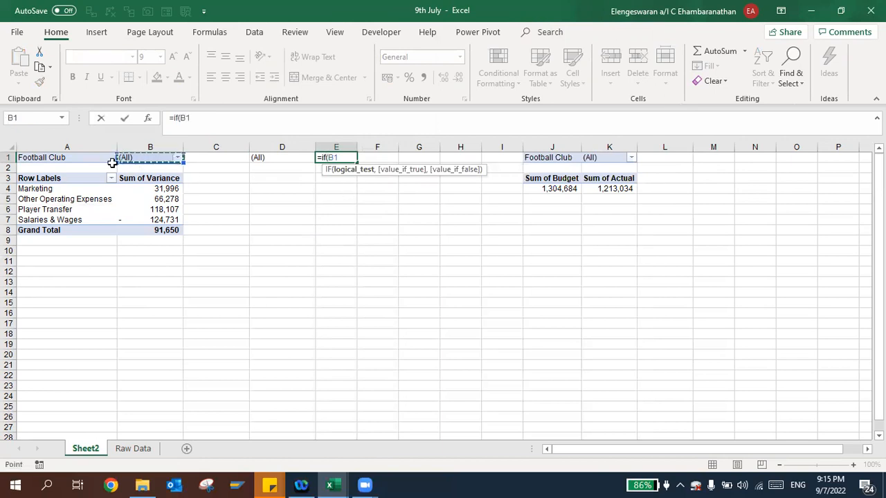
text(=)
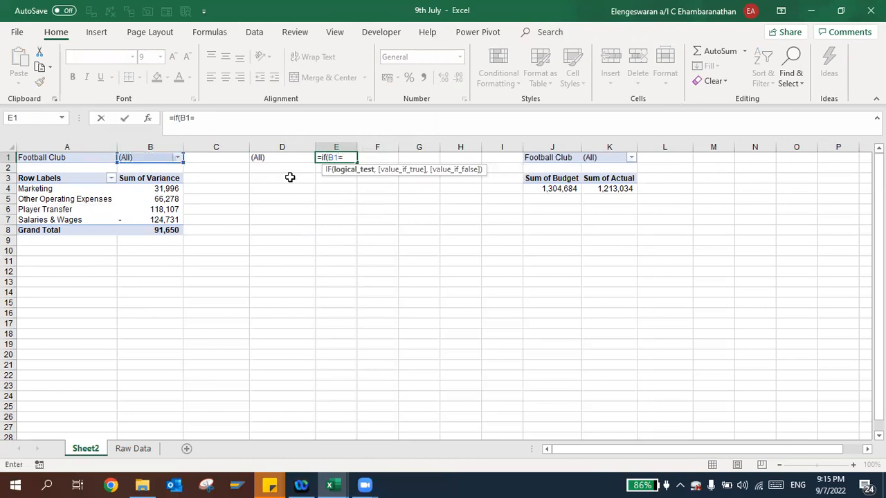
click(275, 159)
text(," Football cl)
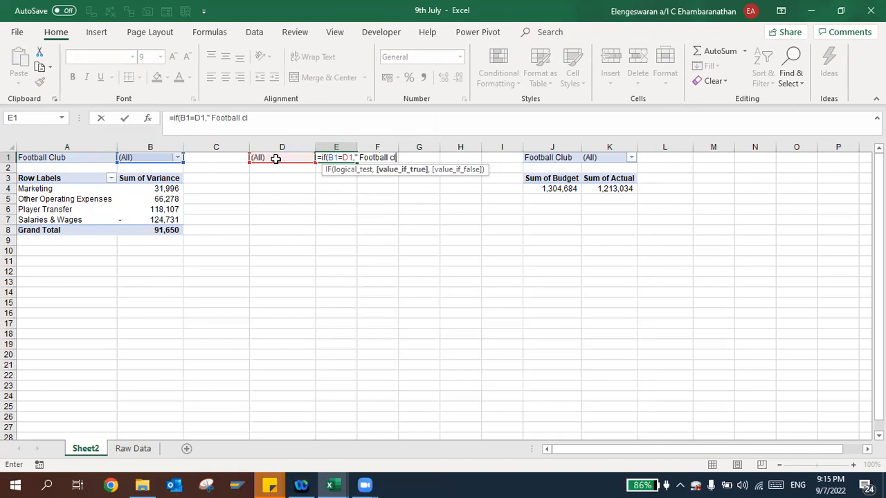
text(ubs in England)
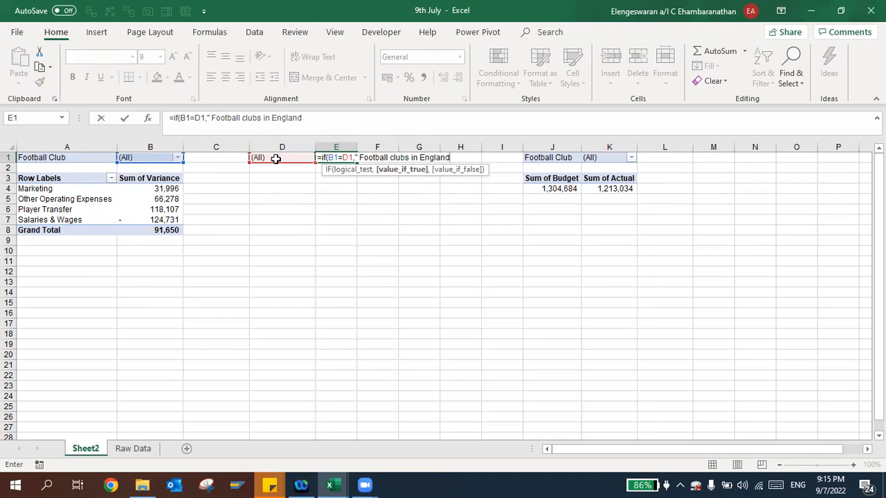
text( ",)
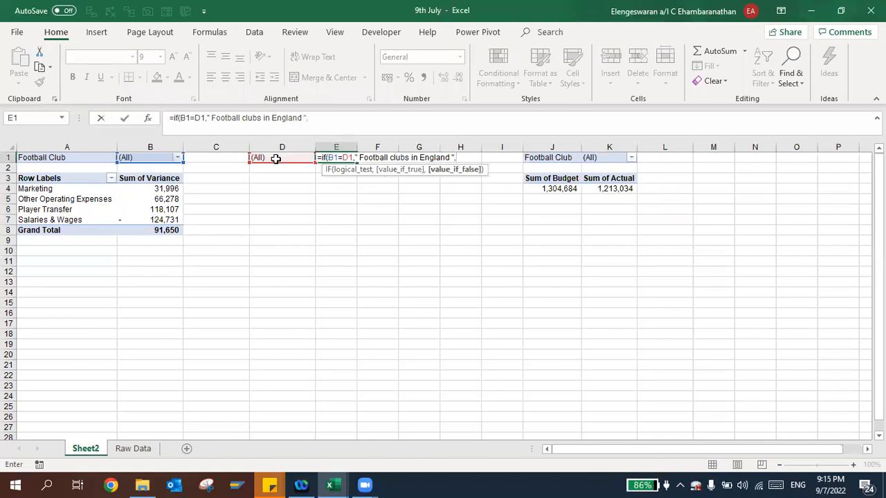
click(144, 158)
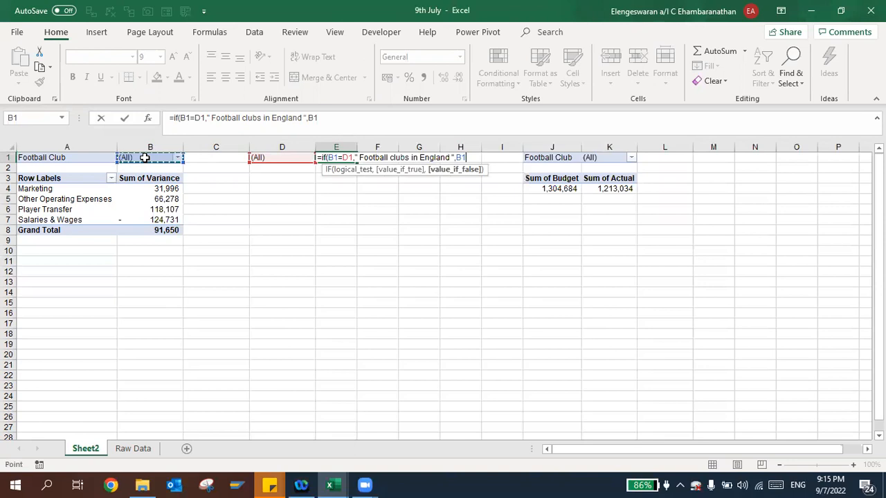
text())
key(Return)
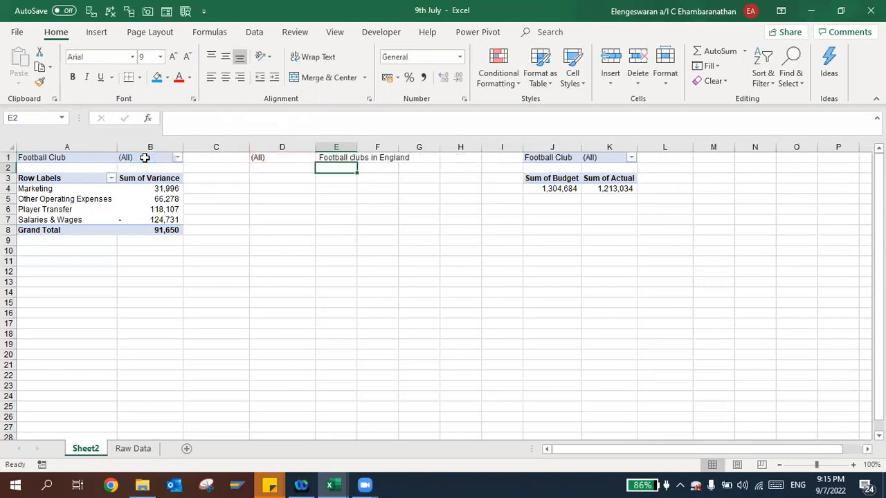
- Insert a Football Club slicer for the variance PivotTable
click(145, 191)
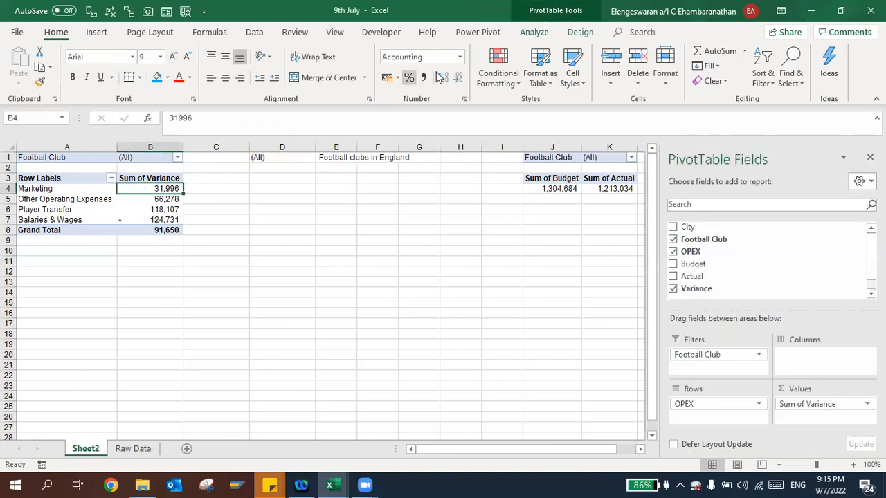
click(534, 32)
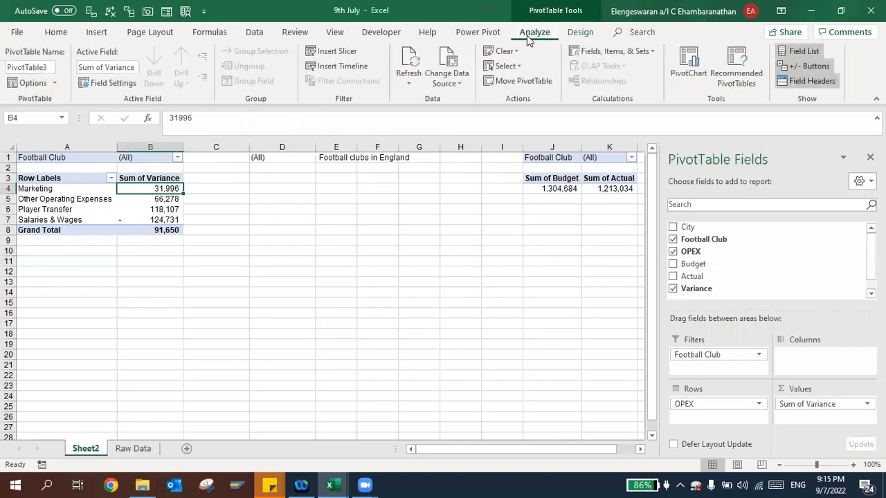
click(337, 52)
click(367, 197)
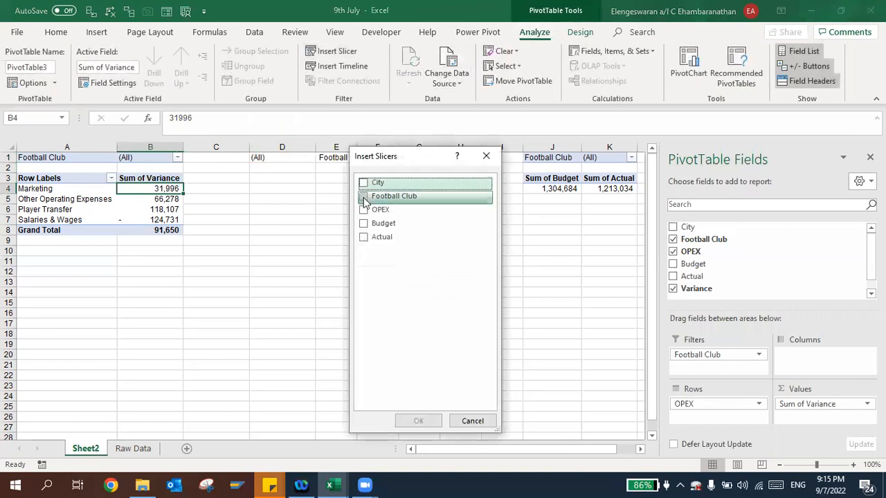
click(419, 421)
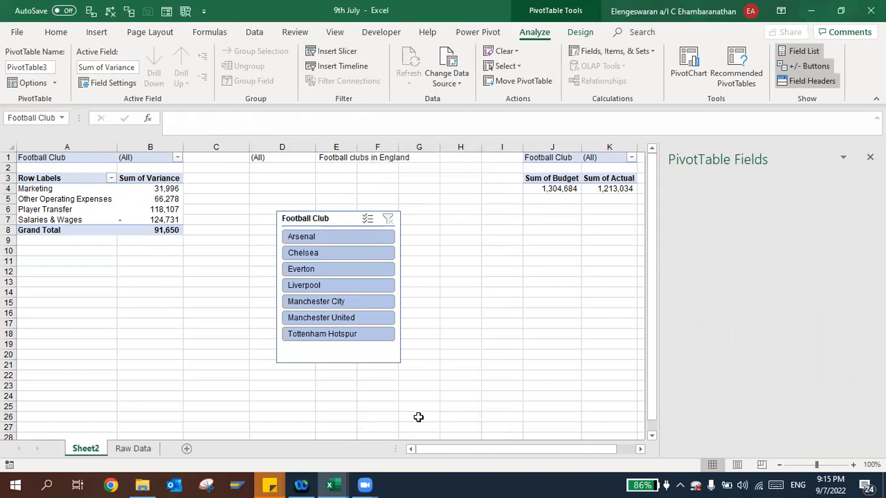
- Test the title formula by filtering the slicer to Arsenal and to Liverpool, and clear the filter
click(296, 240)
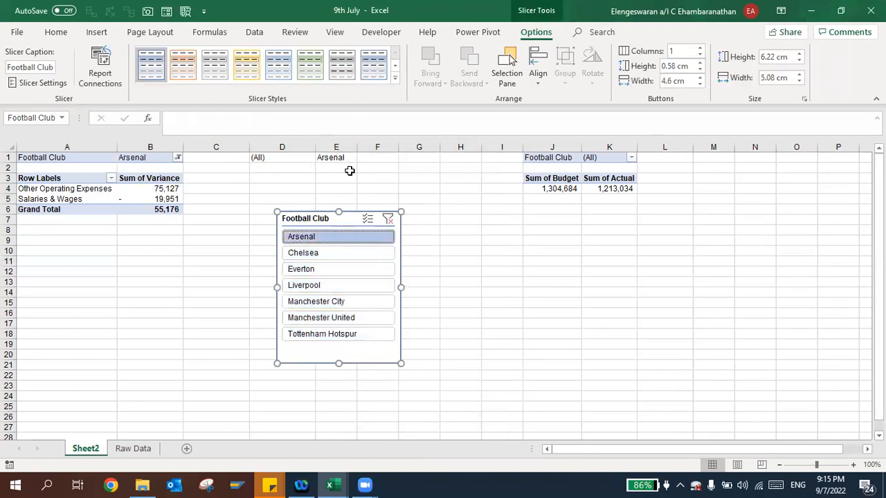
click(309, 287)
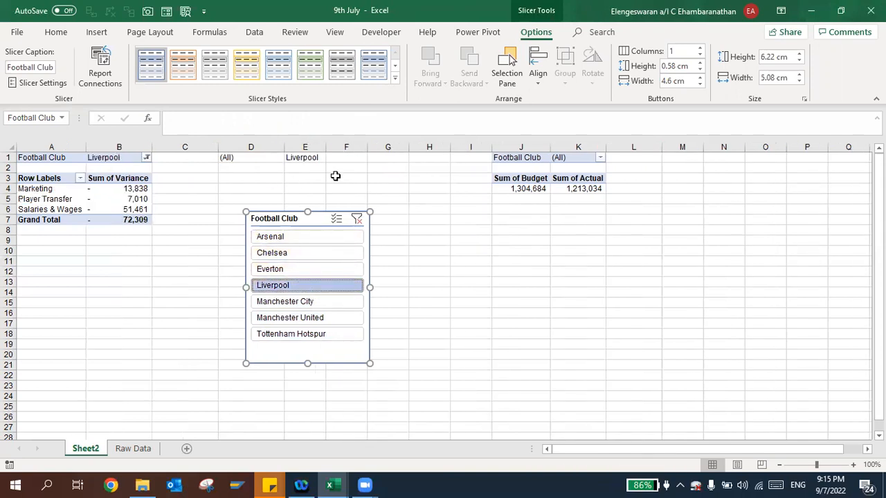
click(357, 219)
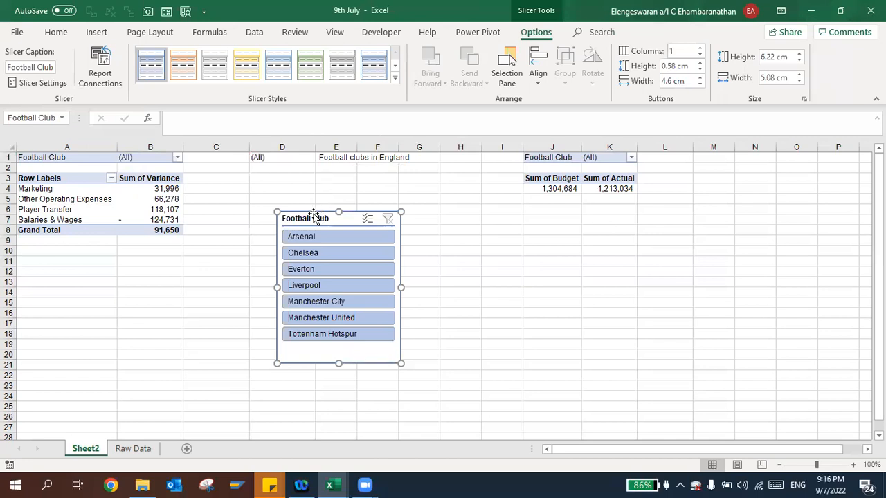
- Move the Football Club slicer below the variance PivotTable and test it with Arsenal and Chelsea, clearing the filter
drag(313, 215, 109, 264)
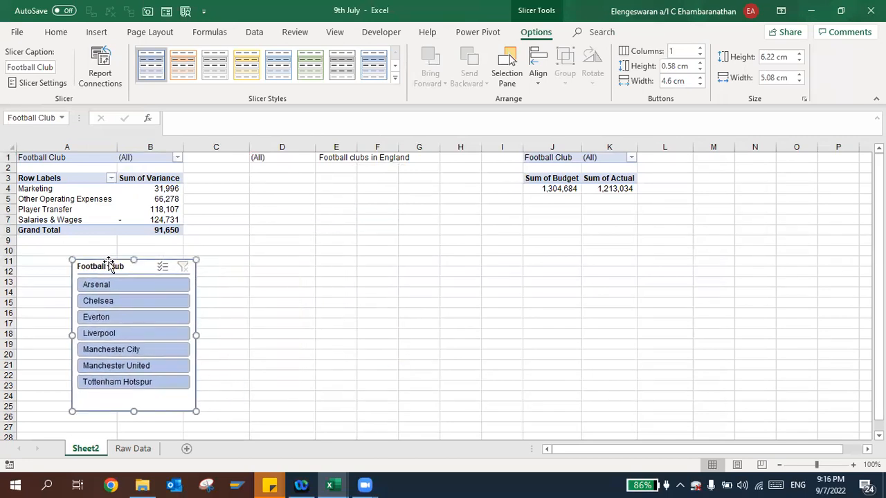
click(106, 283)
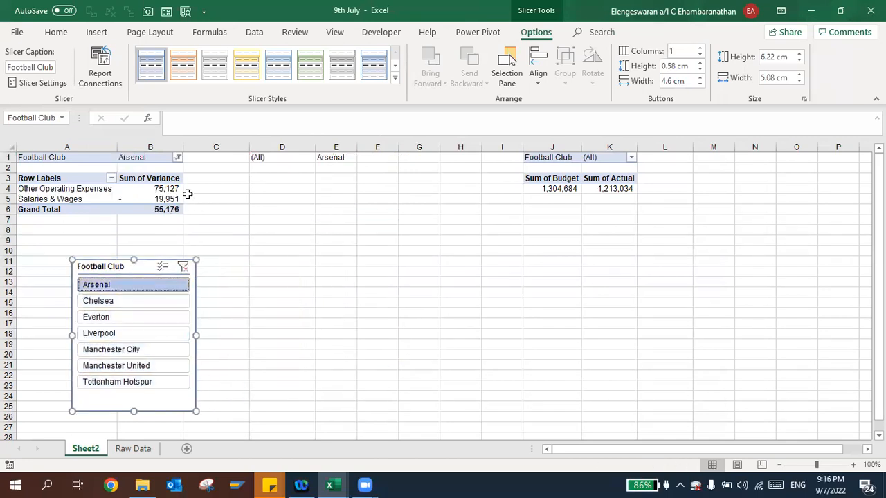
click(104, 302)
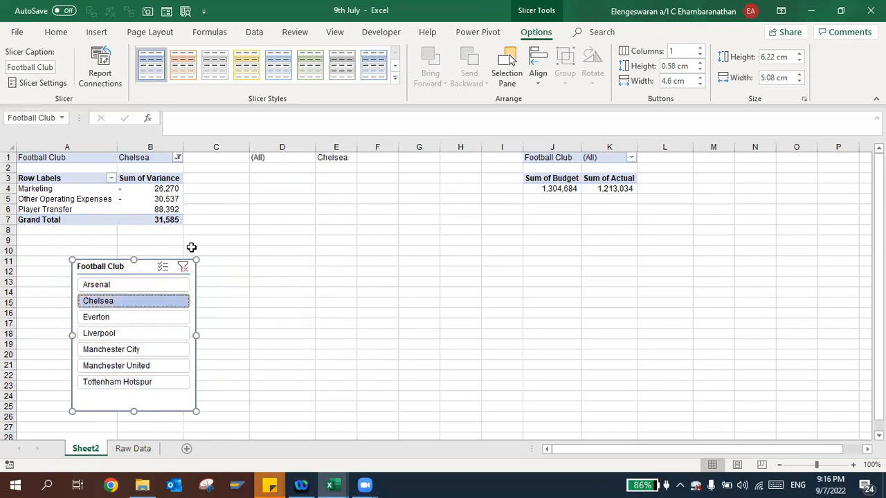
click(183, 267)
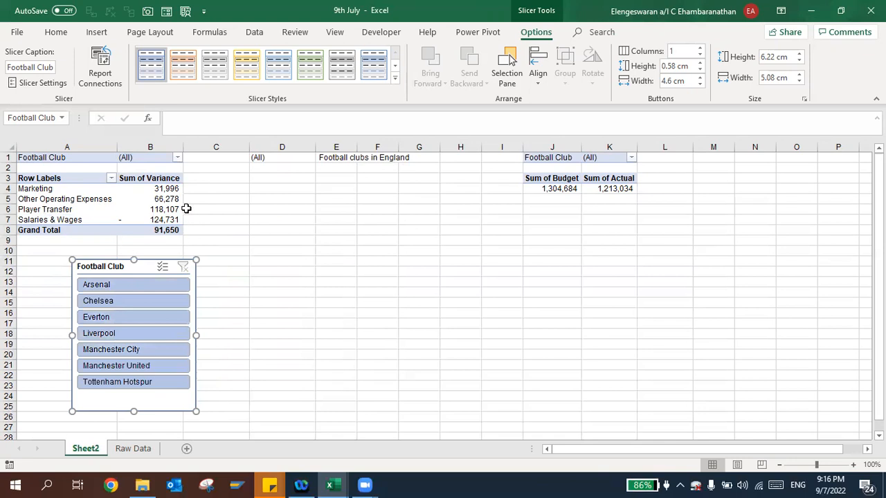
- Copy the Grand Total label from the variance PivotTable and paste it as values into cell D4
mouse_move(167, 231)
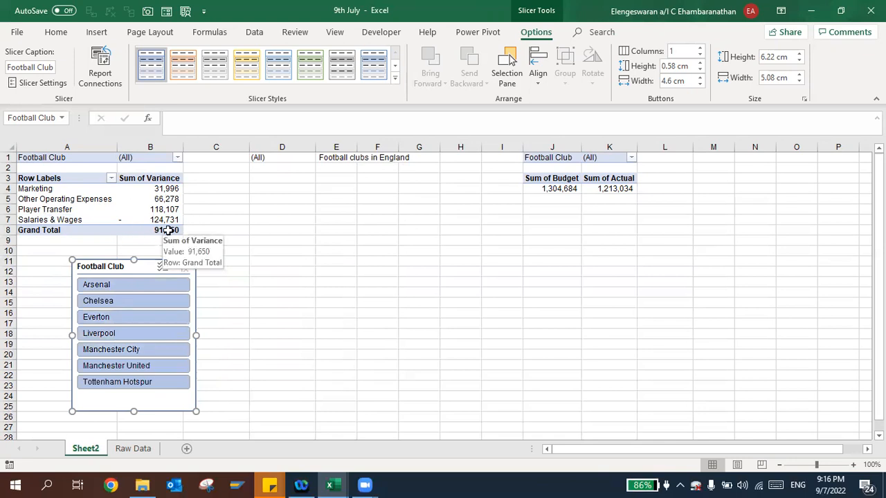
click(283, 187)
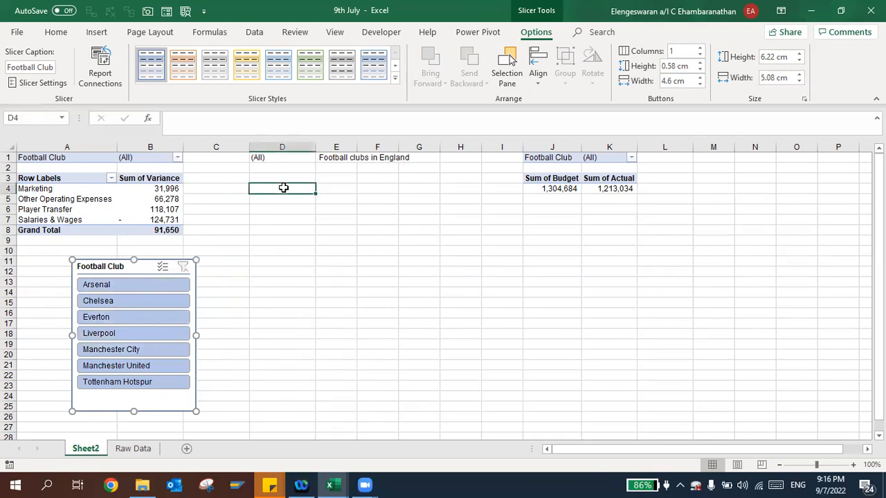
click(47, 231)
key(ctrl+c)
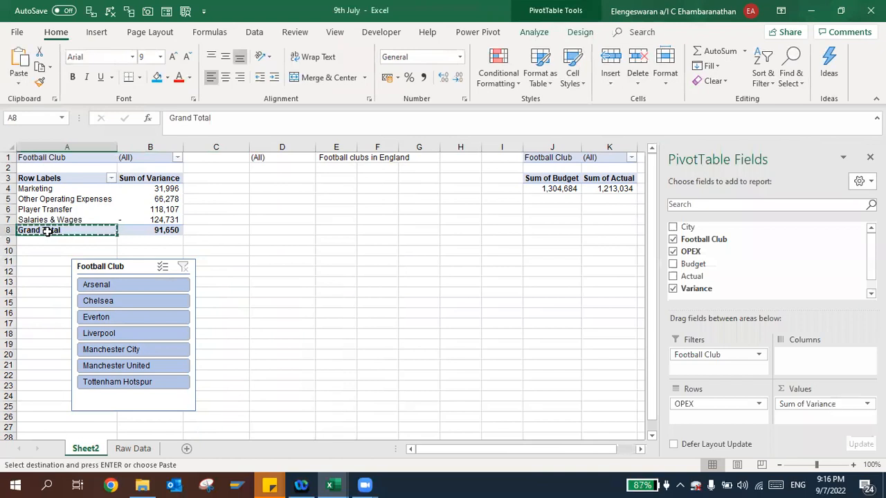
click(263, 187)
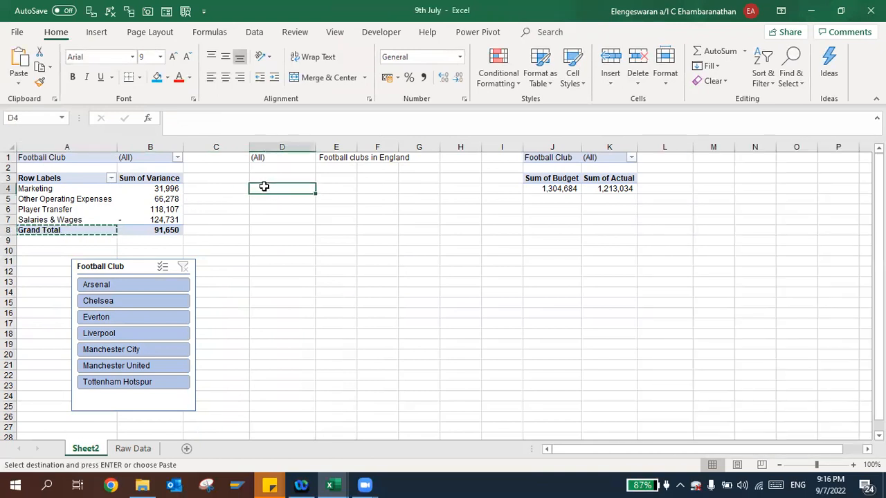
key(ctrl+alt+v)
click(311, 227)
key(Return)
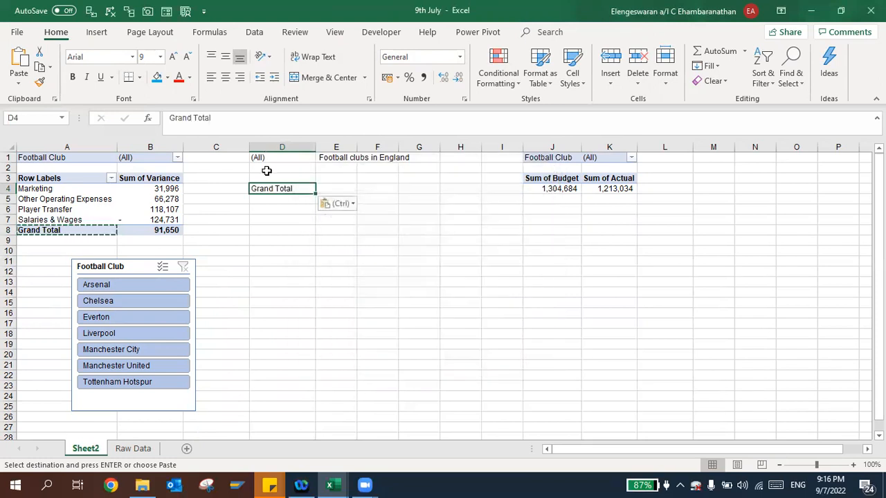
- Enter the formula =VLOOKUP(D4,$A:$B,2,0) in cell E4 to look up the variance grand total
key(Right)
text(=)
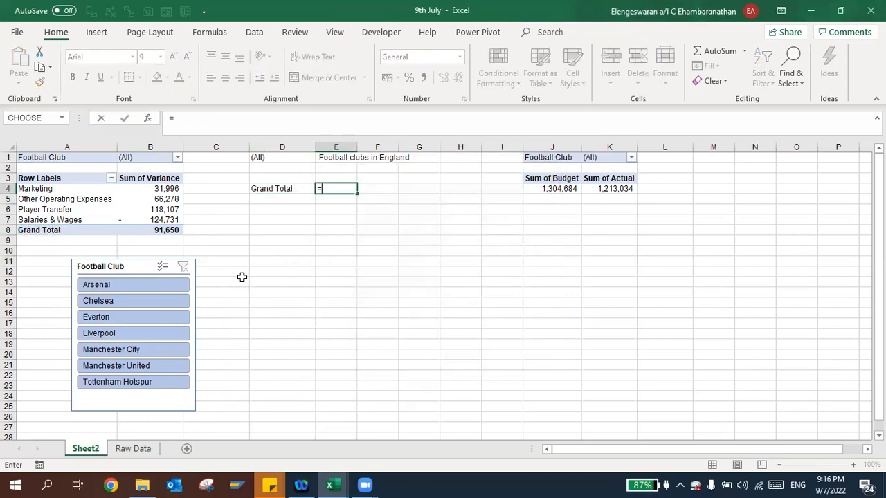
text(vl)
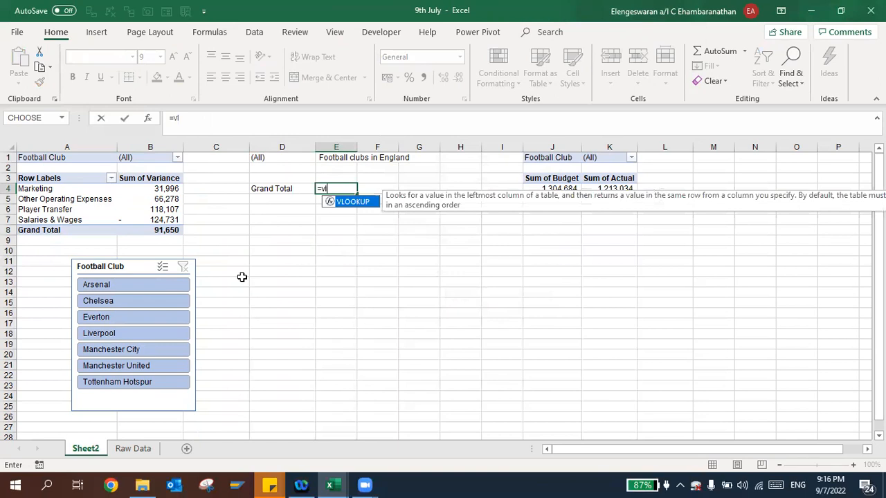
double_click(354, 202)
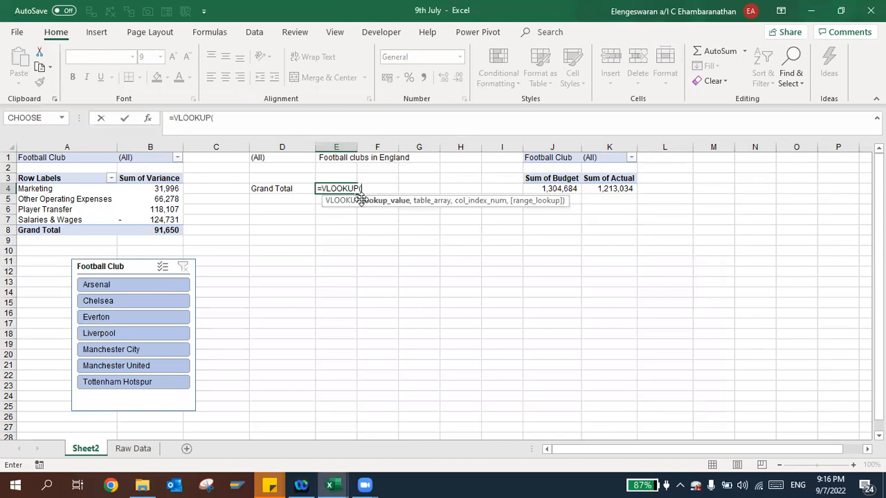
click(290, 191)
text(,)
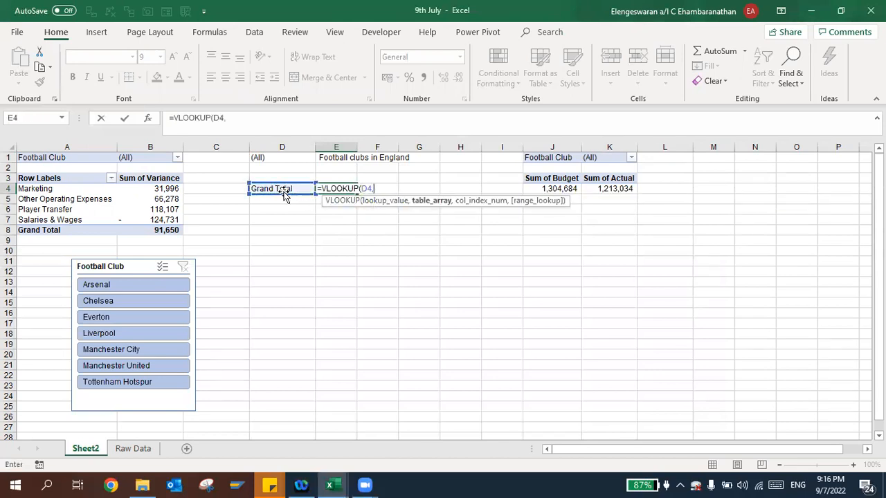
click(71, 250)
key(shift+Right)
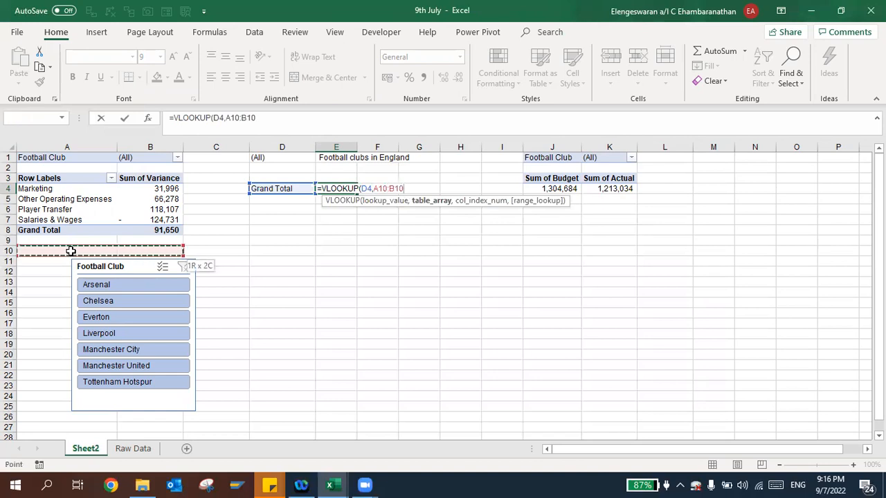
key(ctrl+space)
key(F4)
text(,2)
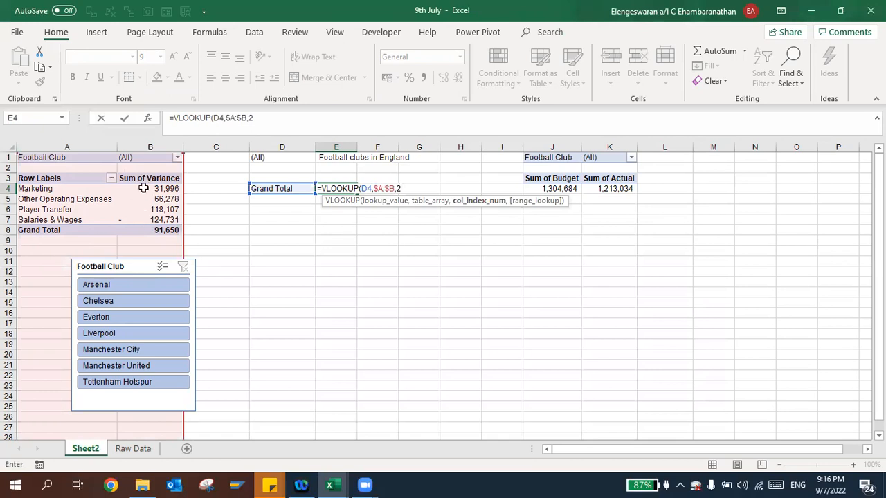
text(,0))
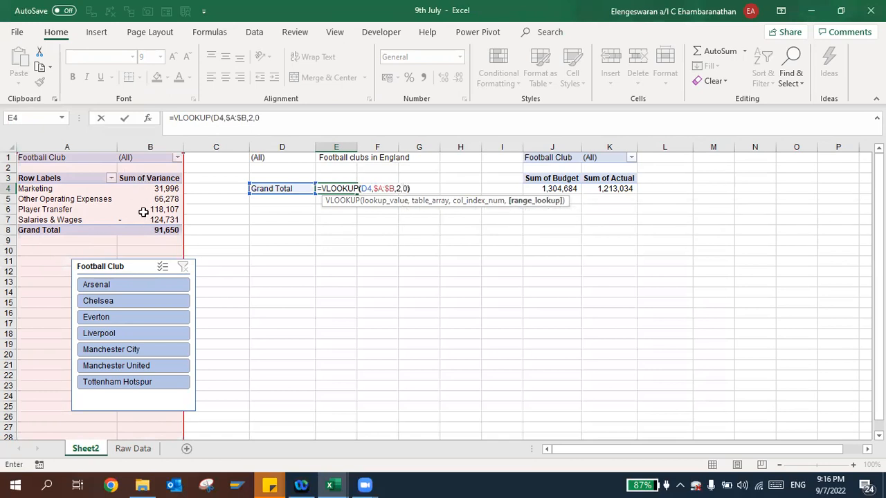
key(Return)
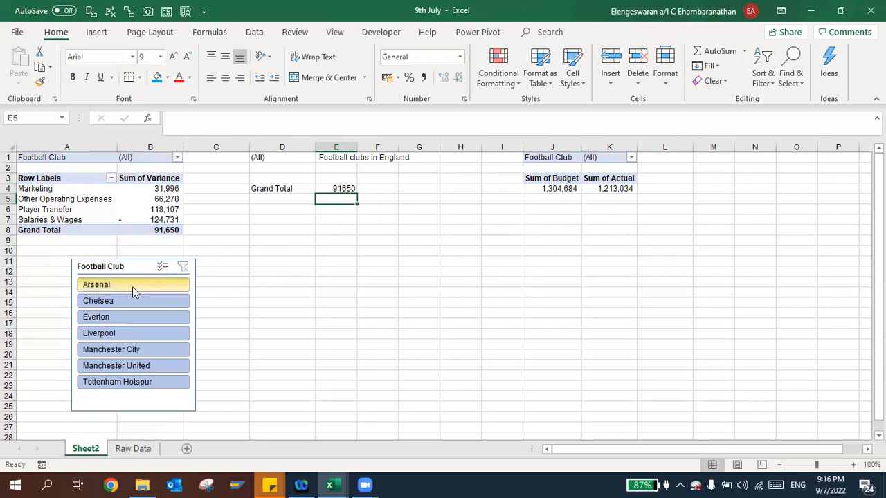
- Test the Grand Total lookup by filtering the Football Club slicer to Arsenal, Chelsea, Liverpool and back to Arsenal
click(132, 287)
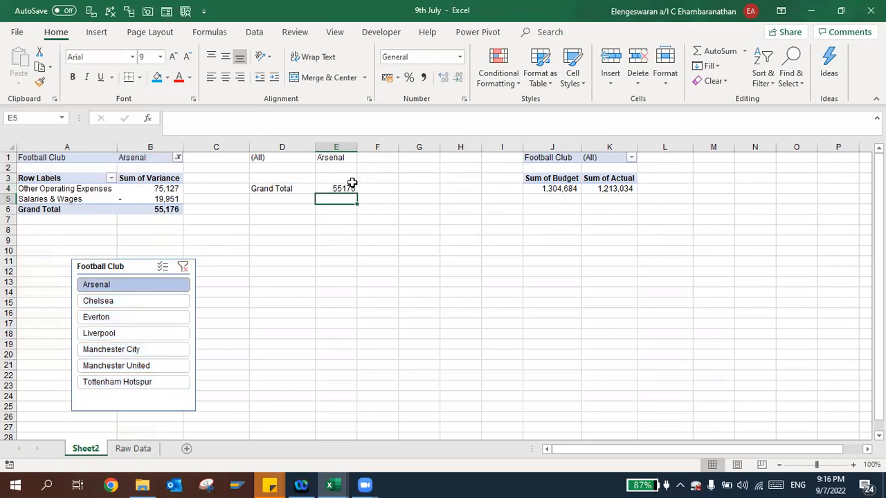
click(130, 302)
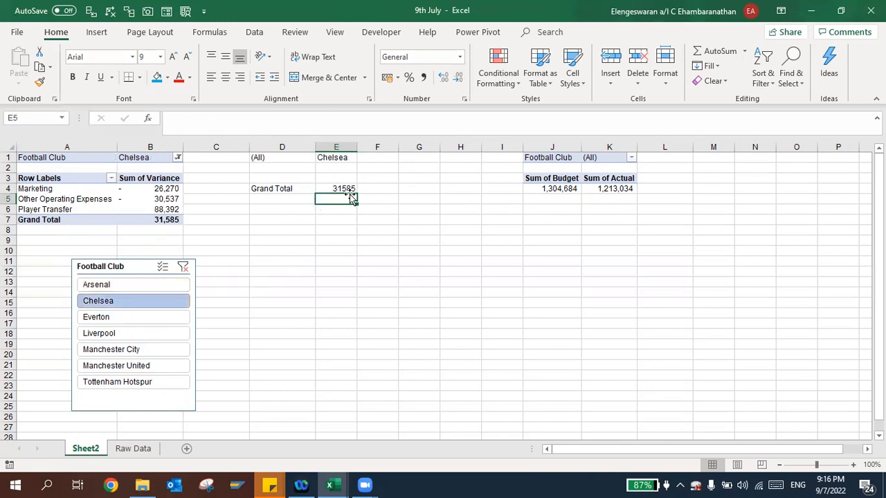
key(Down)
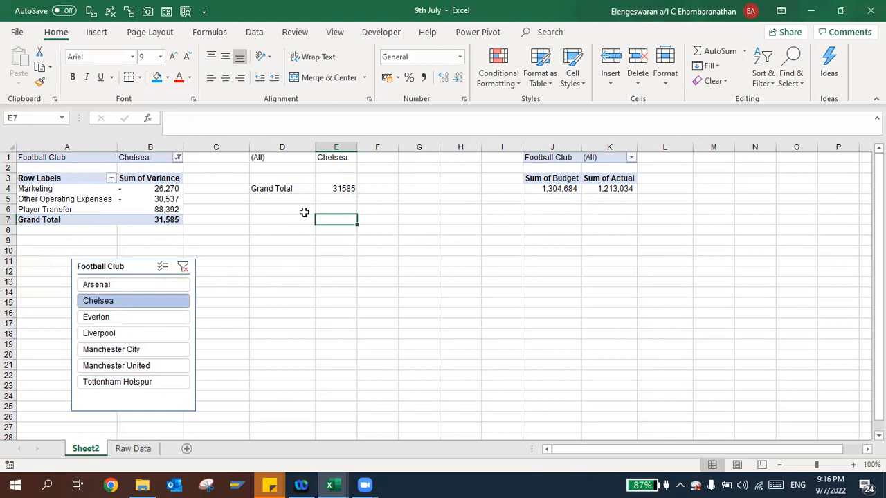
key(Up)
key(Up)
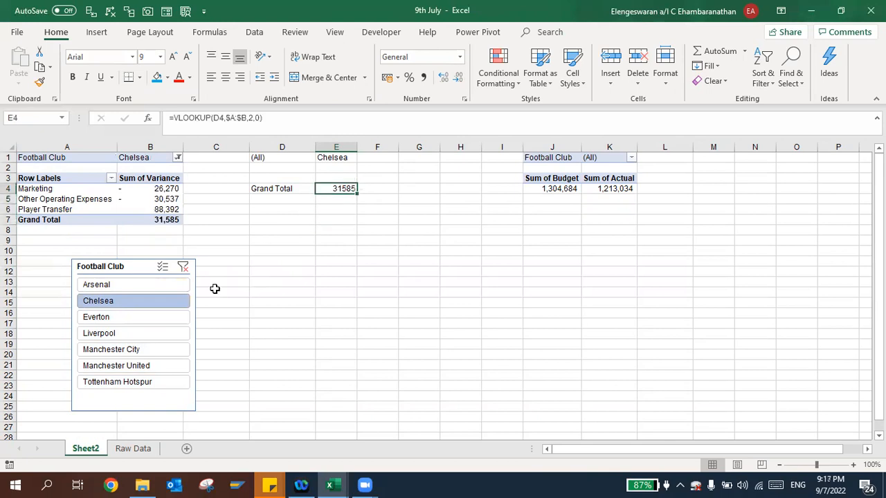
click(154, 334)
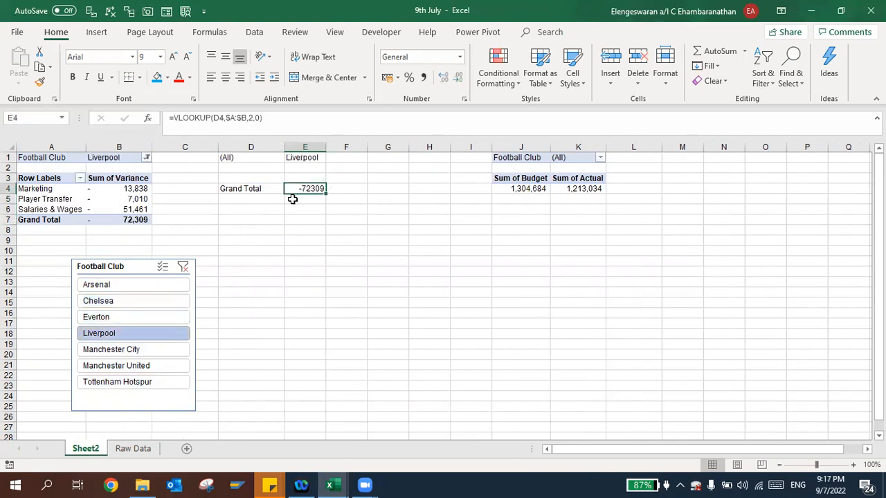
click(164, 289)
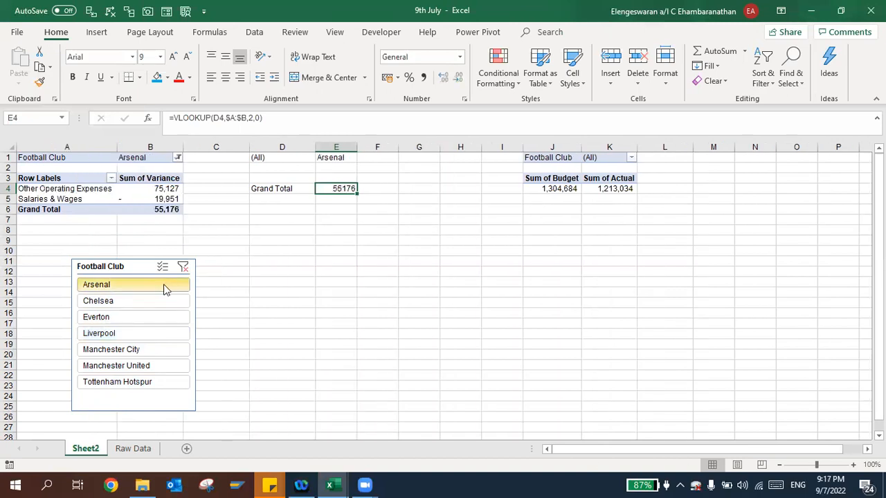
- Enter the formula =IF(E4>0," The actual expenses is within the budget "," The actual expenses has exceeded the budget ") in cell E6
key(Down)
key(Down)
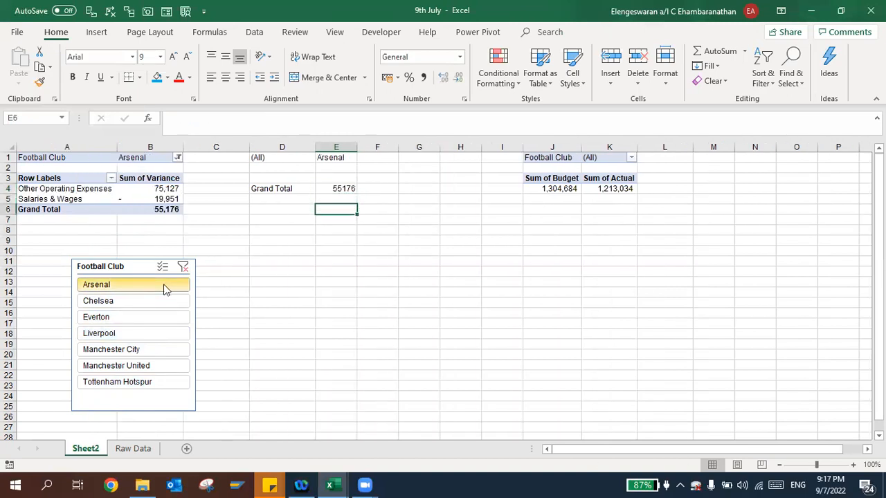
text(=if)
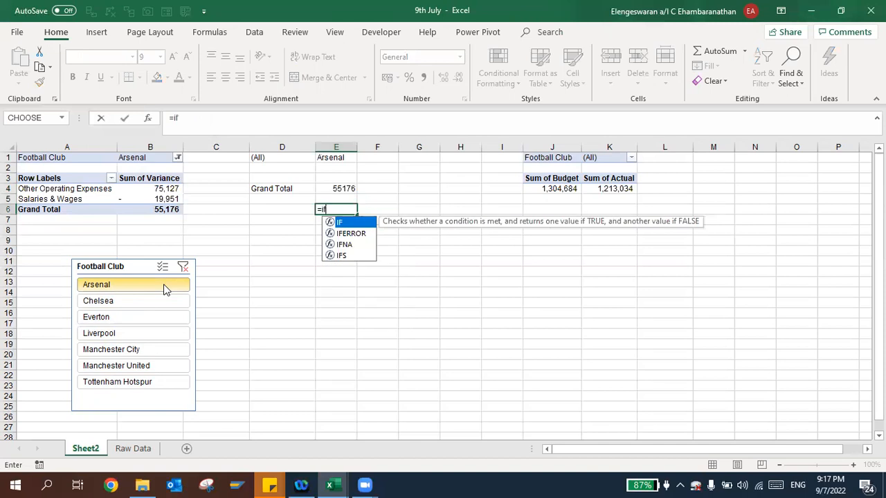
text(()
key(Up)
key(Up)
key(Up)
key(Down)
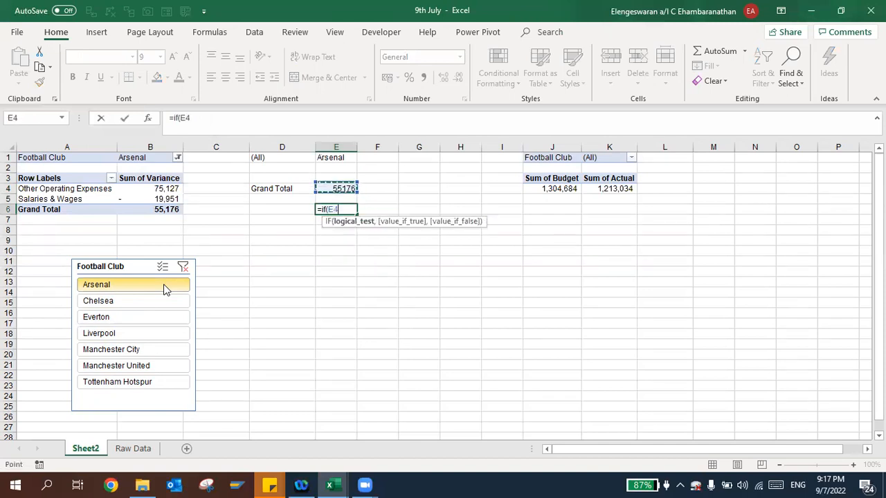
text(>0," The actual is within)
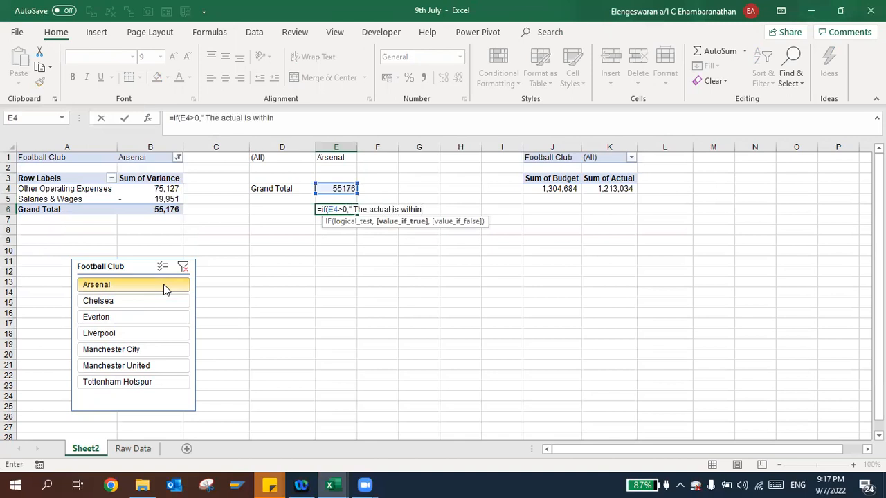
text(udget)
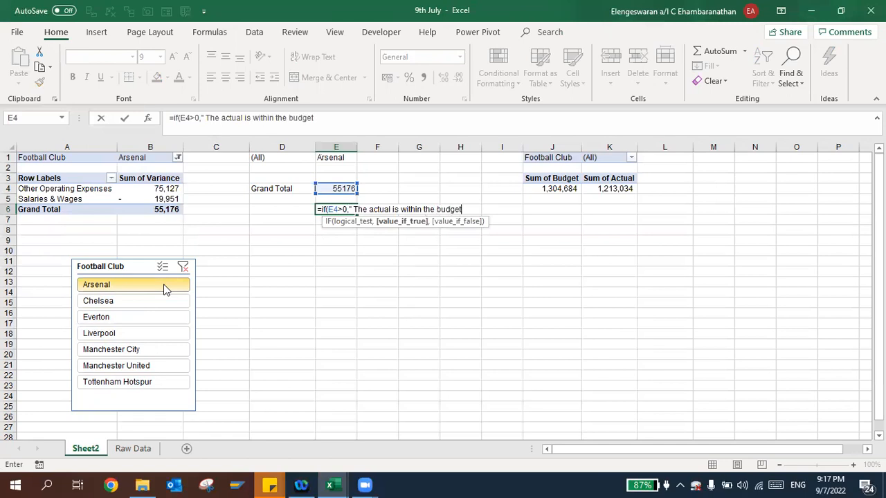
text( "," The actual expenses has exceeded the budget)
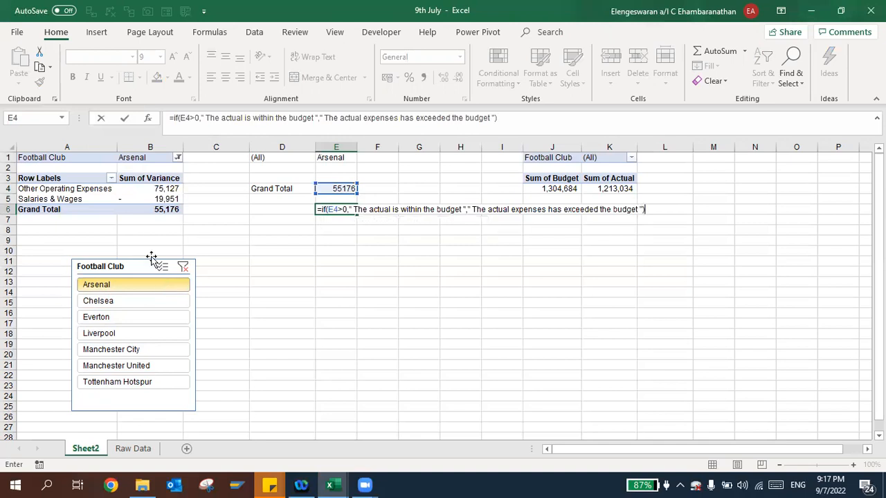
click(240, 119)
text(expenses)
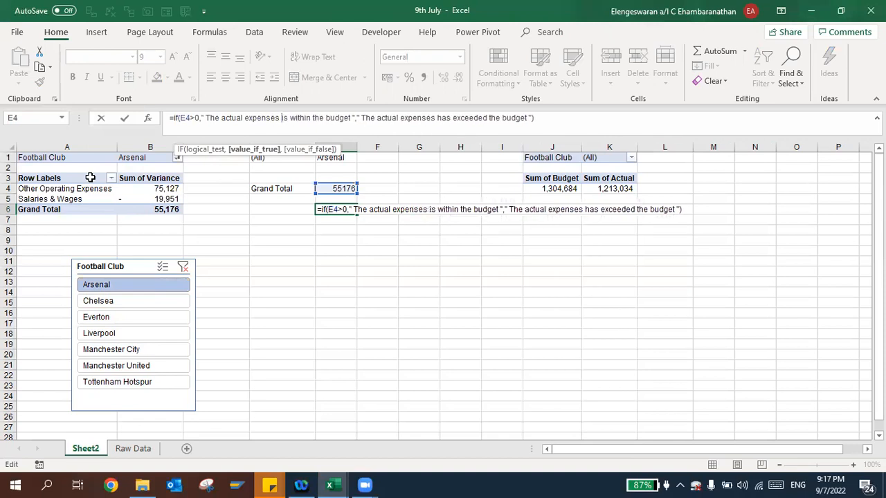
key(Return)
key(Up)
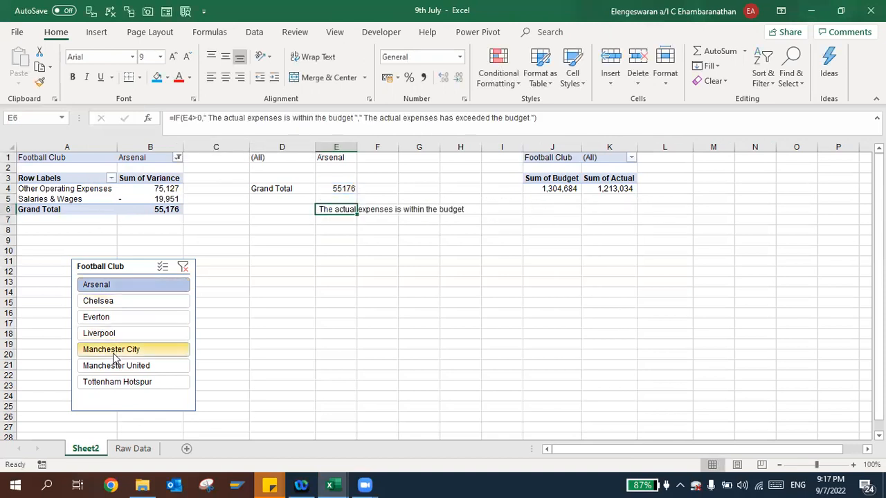
- Test the budget message formula by filtering the Football Club slicer to Liverpool and back to Arsenal
click(99, 333)
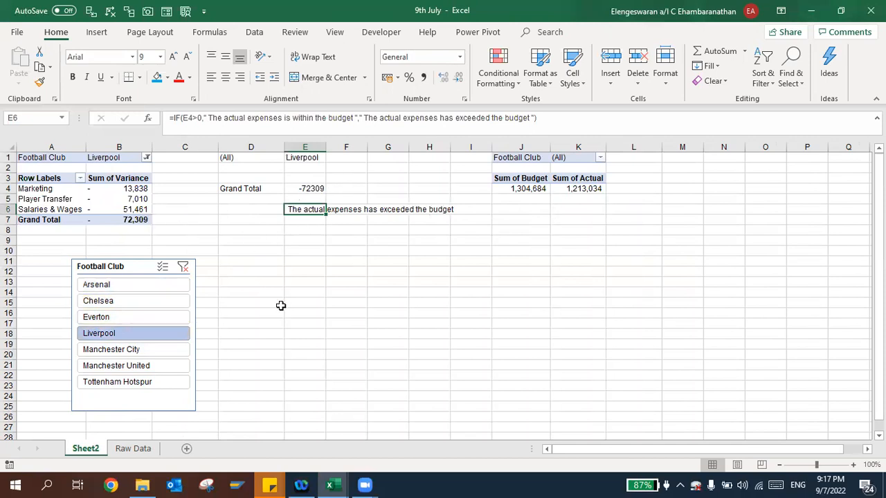
key(Down)
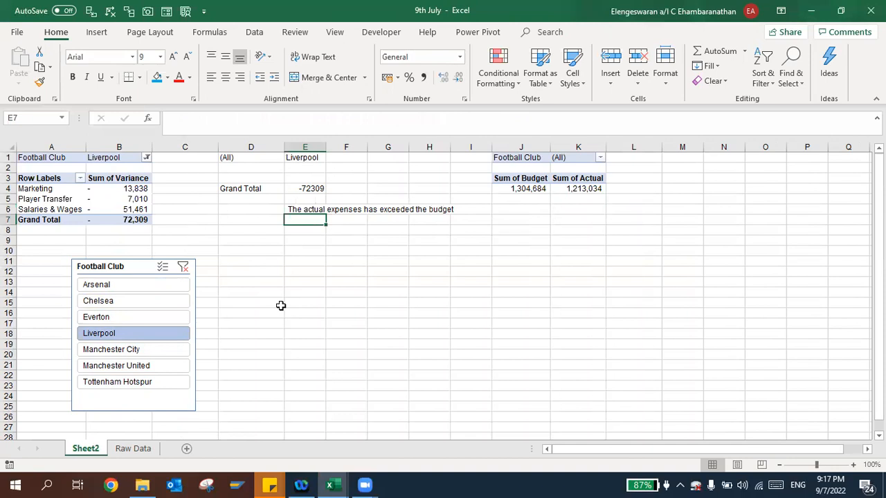
click(168, 283)
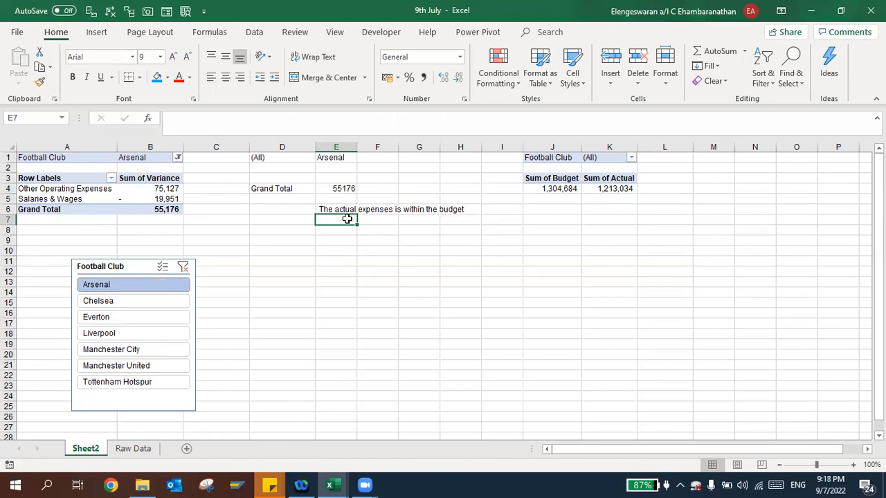
- Add a new worksheet, and merge and center A1:N4 on it with middle vertical alignment
key(shift+F11)
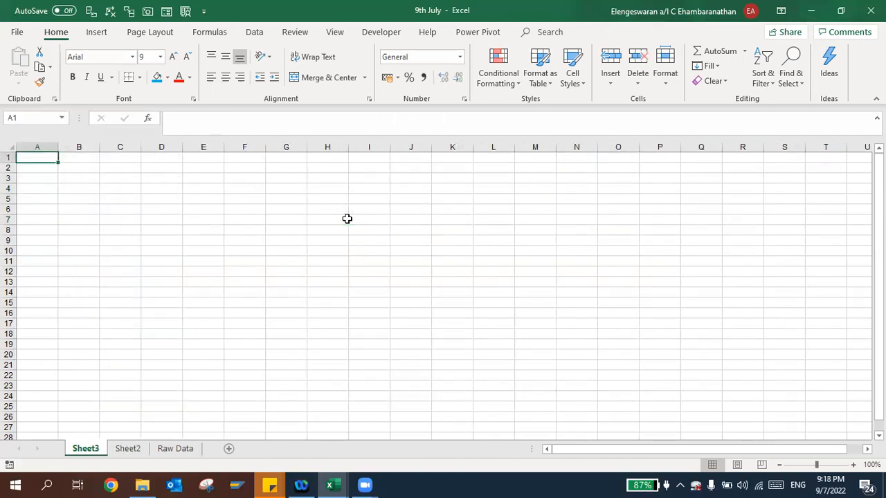
click(566, 182)
key(Down)
key(ctrl+shift+Home)
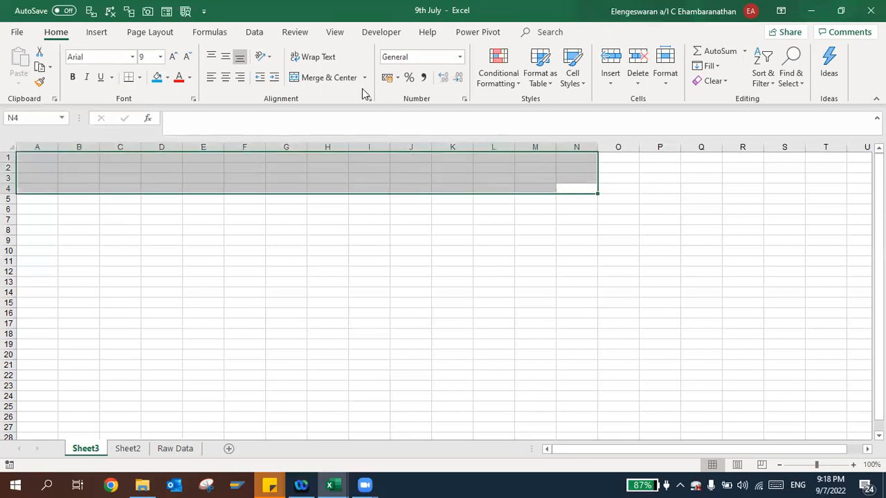
click(327, 78)
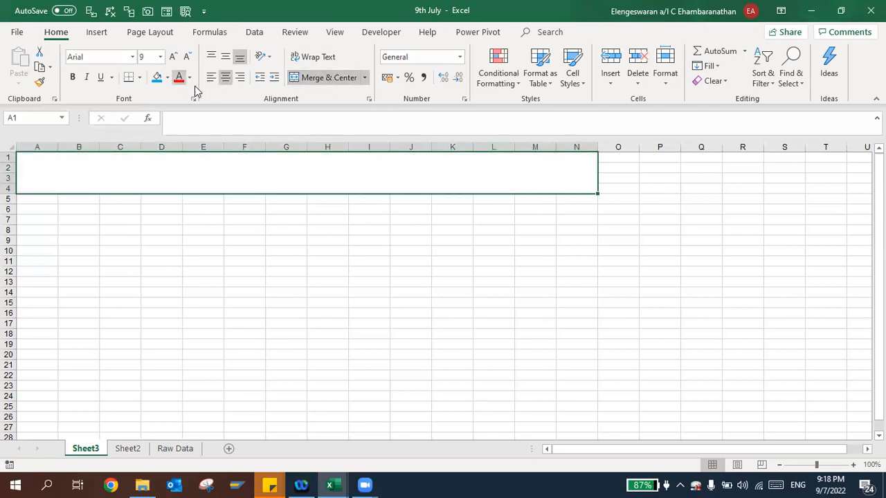
click(225, 57)
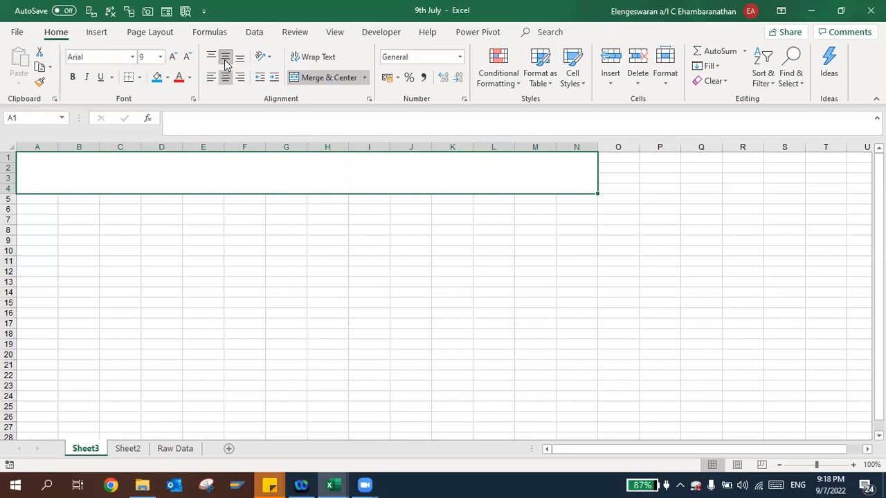
- Fill the merged banner A1:N4 with light blue and set its font color to Automatic
click(158, 78)
click(190, 78)
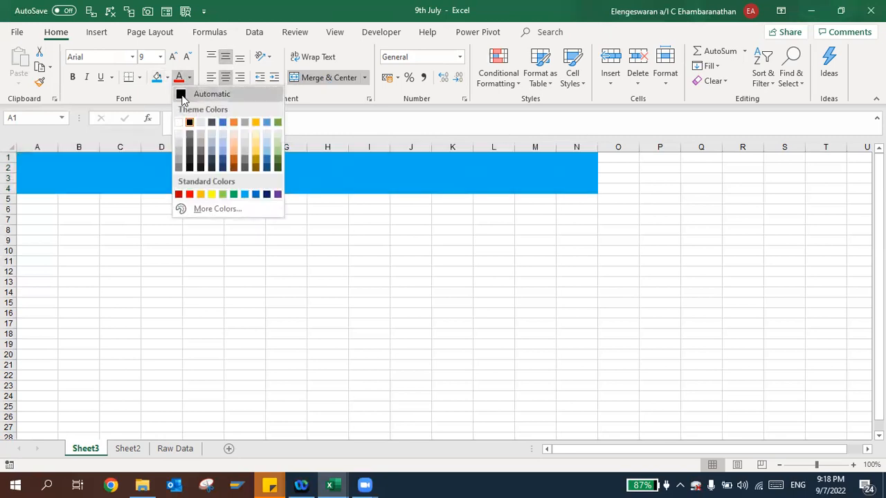
click(182, 95)
click(184, 117)
text(=)
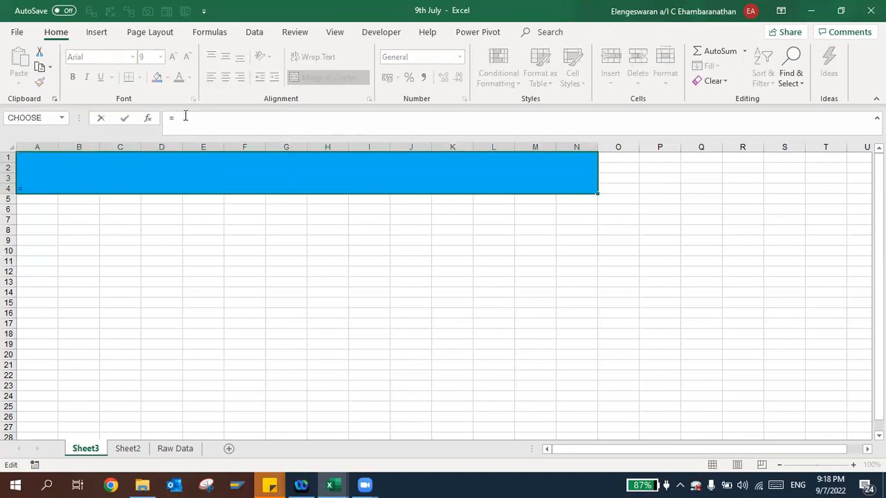
key(ctrl+Page_Down)
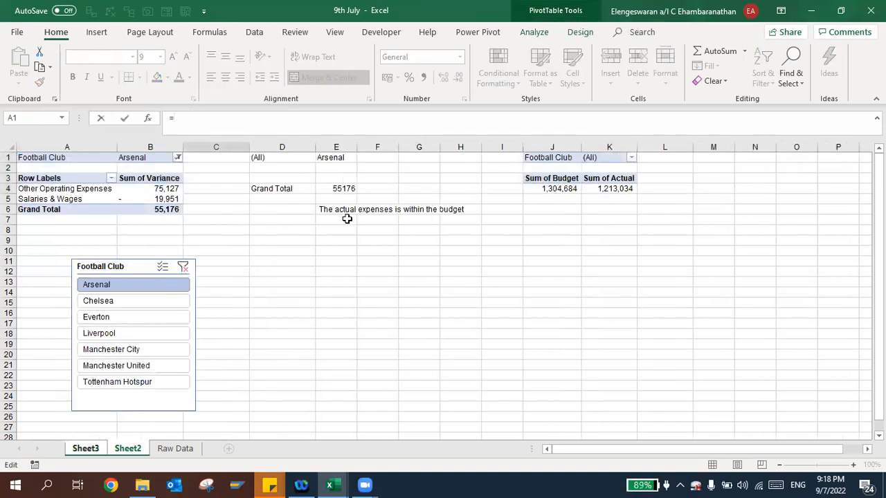
key(Escape)
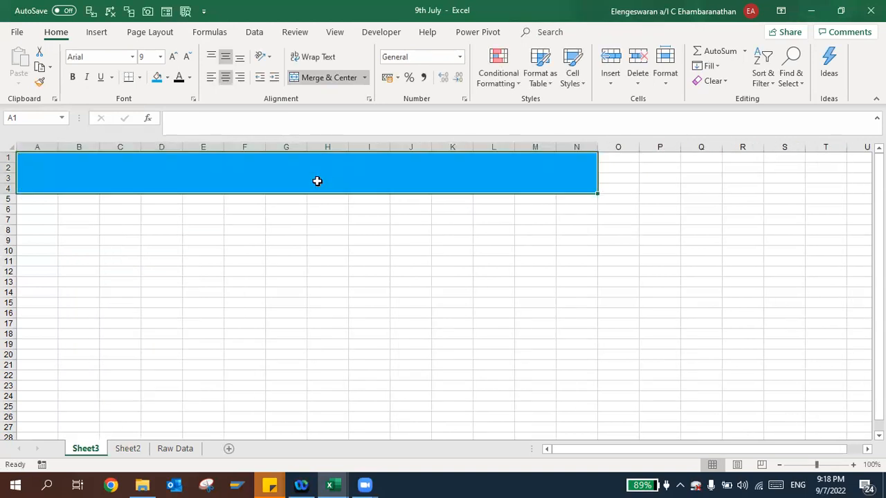
- Enter the formula =" The expenses of "&E1 in cell E2 of Sheet2, and clear the Football Club slicer filter
key(ctrl+Page_Down)
click(306, 176)
key(Up)
key(Right)
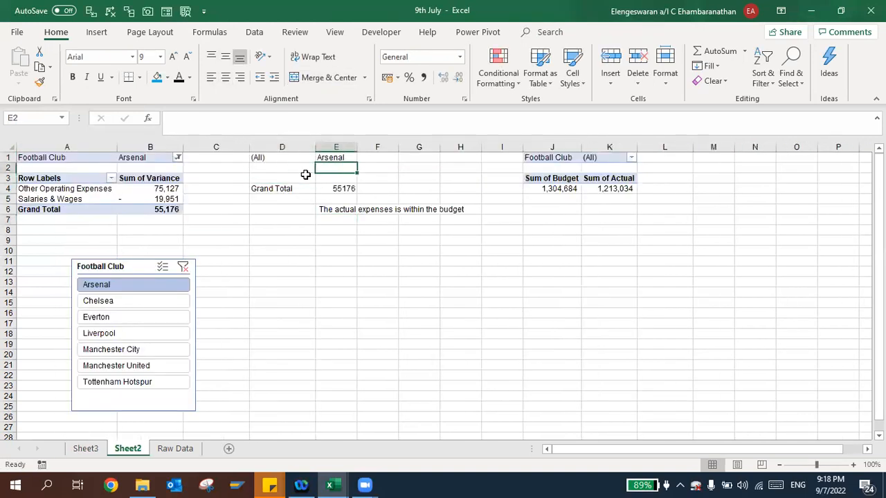
text(=)
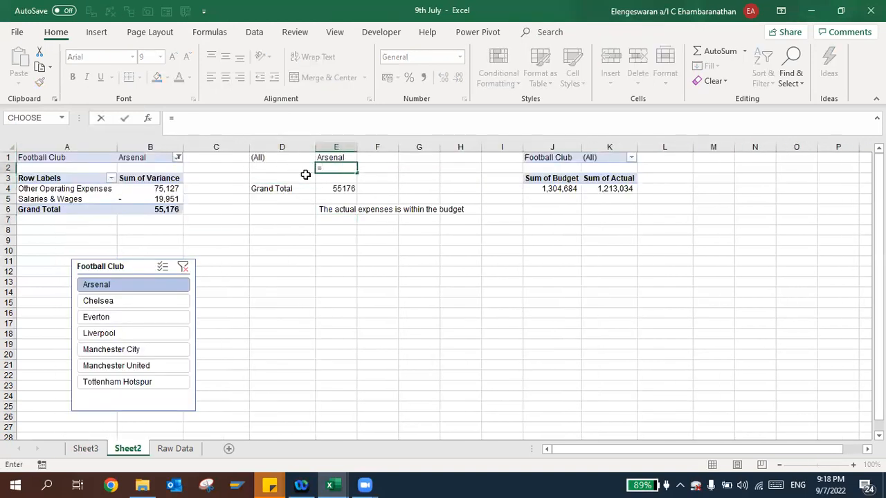
text(" The expenses of "&)
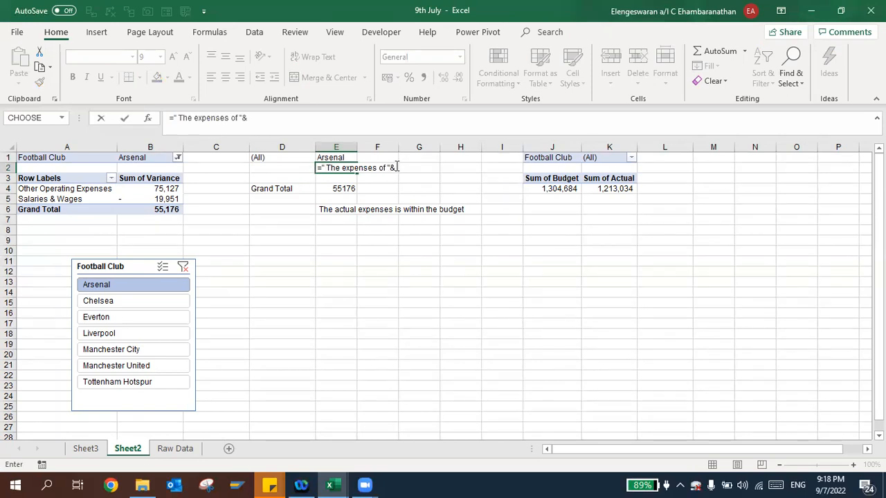
click(336, 157)
key(Return)
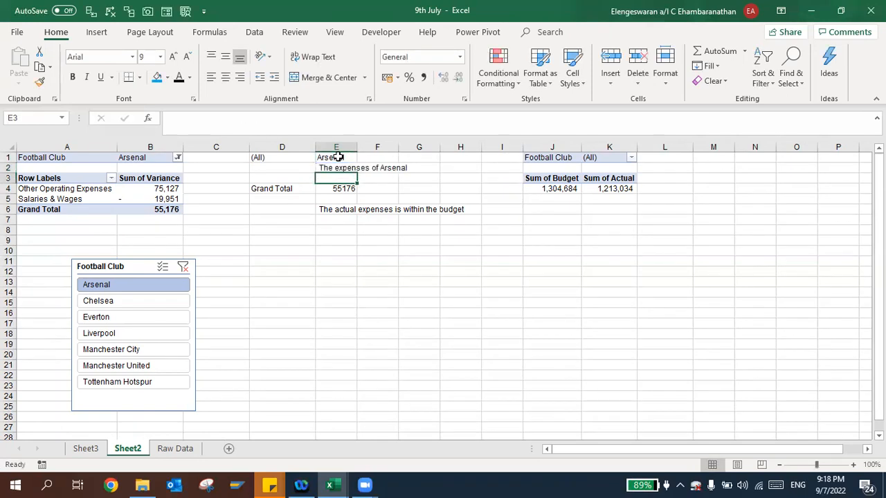
click(182, 266)
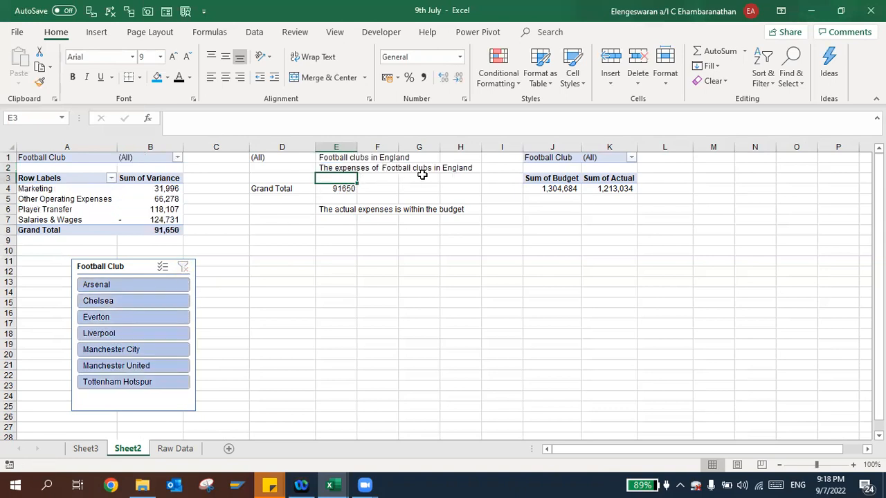
- Link the merged banner cell A1 on Sheet3 to the title text with the formula =Sheet2!E2
key(ctrl+Page_Up)
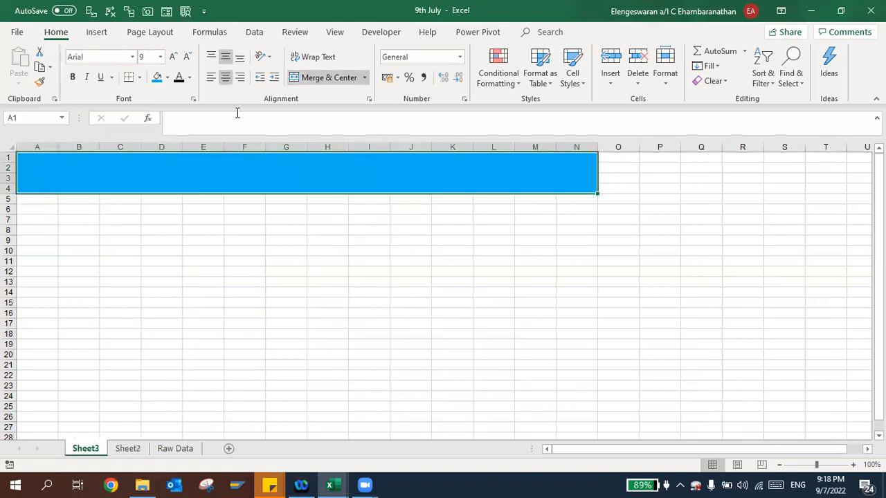
text(=)
key(ctrl+Page_Down)
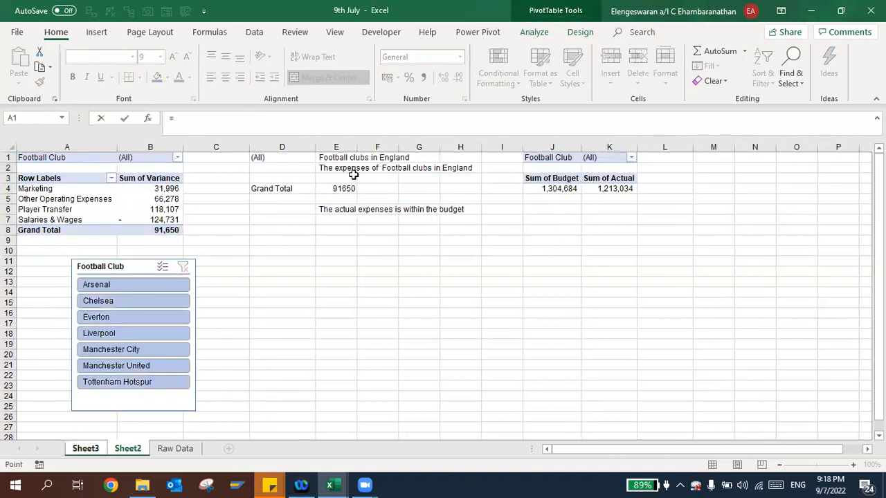
click(336, 170)
key(Return)
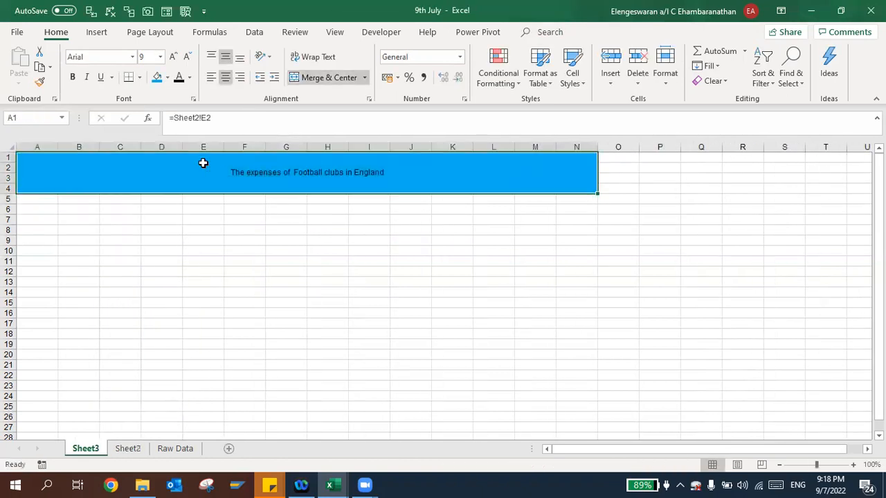
- Enlarge the banner title's font to size 26 and make it bold
click(173, 57)
click(173, 57)
click(173, 57)
click(173, 56)
click(173, 56)
click(173, 56)
click(173, 57)
click(173, 57)
click(173, 56)
click(173, 57)
key(ctrl+b)
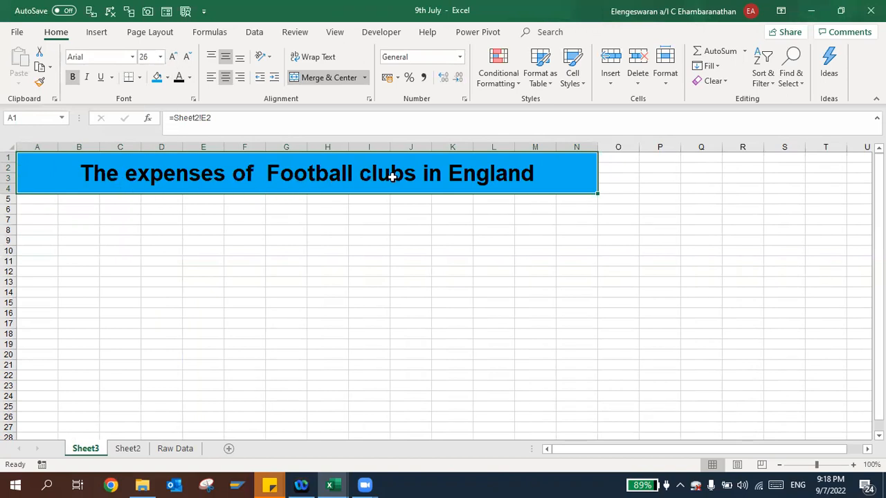
- Move the Football Club slicer from Sheet2 to Sheet3, placing it at cell A6 under the banner
key(ctrl+Page_Down)
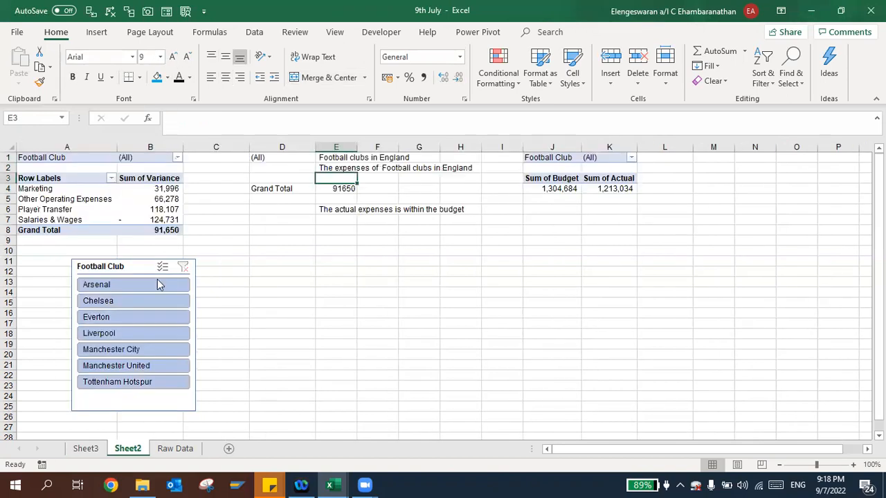
click(104, 267)
key(Escape)
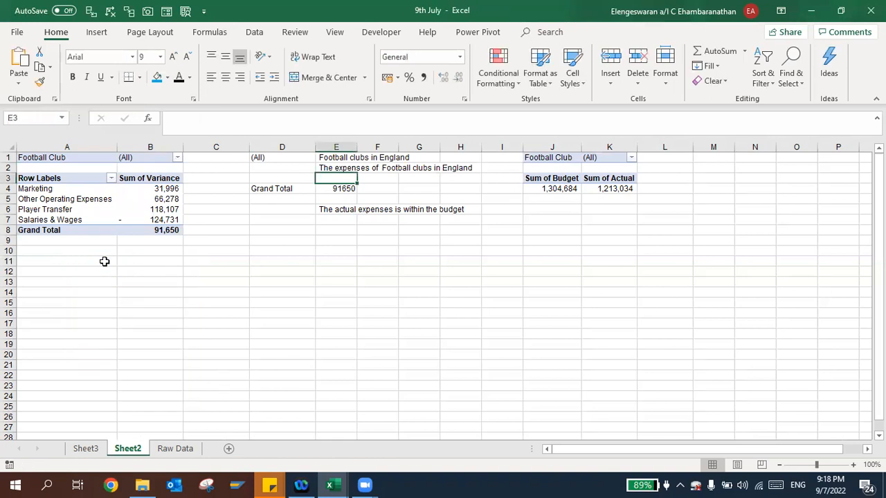
key(ctrl+Page_Up)
click(30, 203)
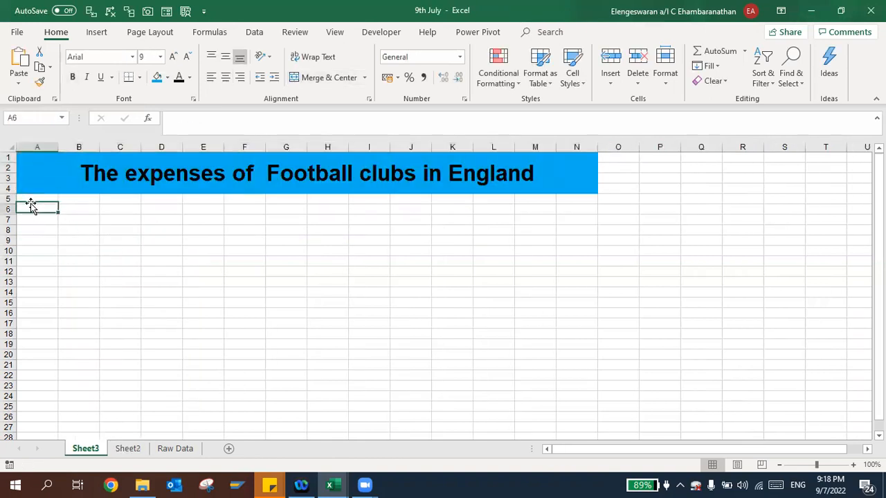
key(ctrl+v)
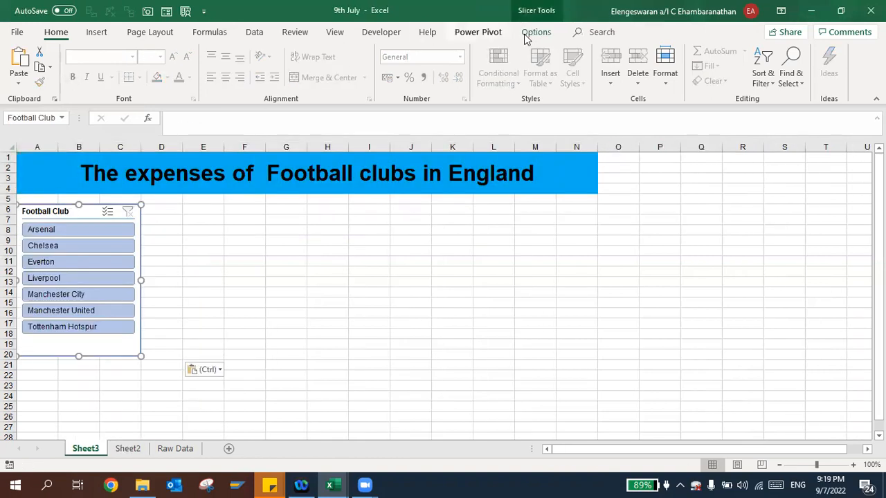
- Apply the dark blue slicer style to the Football Club slicer
click(533, 33)
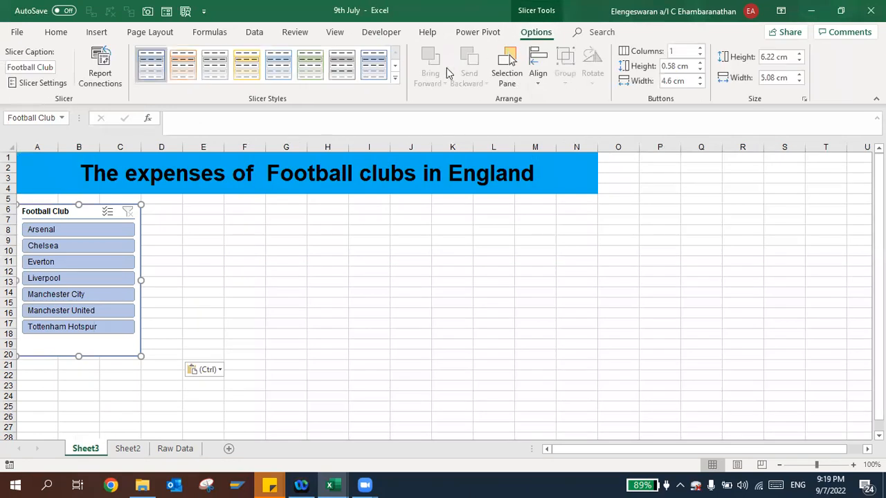
click(396, 81)
click(151, 127)
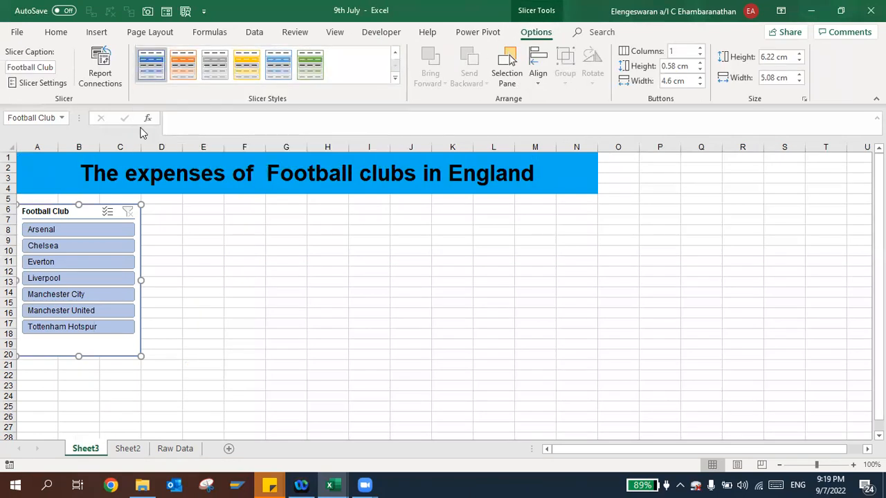
click(210, 259)
- Test the banner title by filtering the Football Club slicer to Arsenal and Chelsea, and clear the filter
click(68, 230)
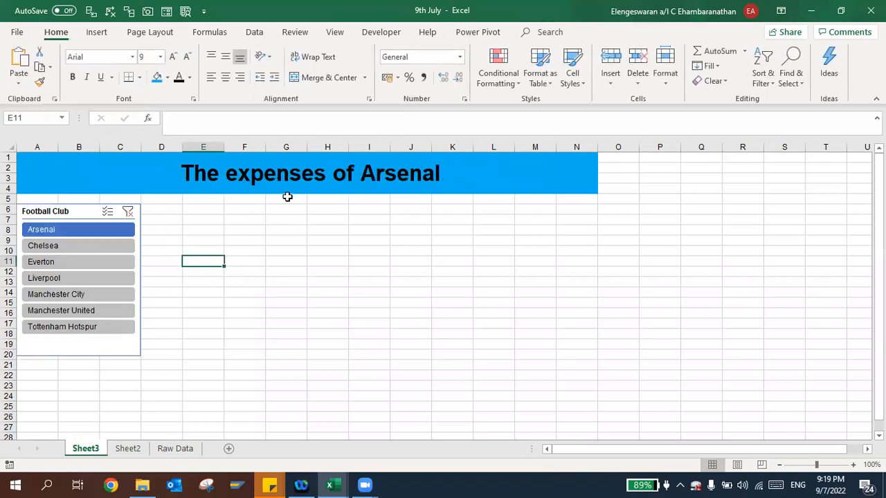
click(84, 250)
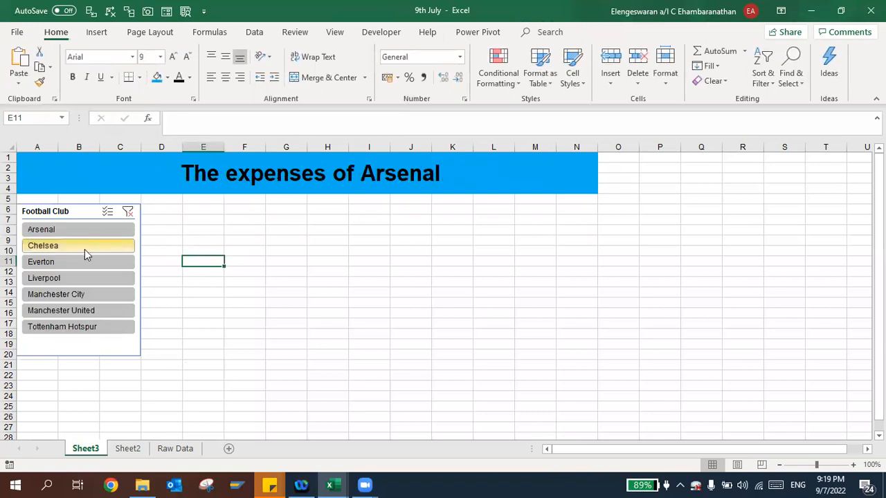
click(128, 213)
- Calculate budget minus actual in cell L4 of Sheet2 with the formula =J4-K4
key(ctrl+Page_Down)
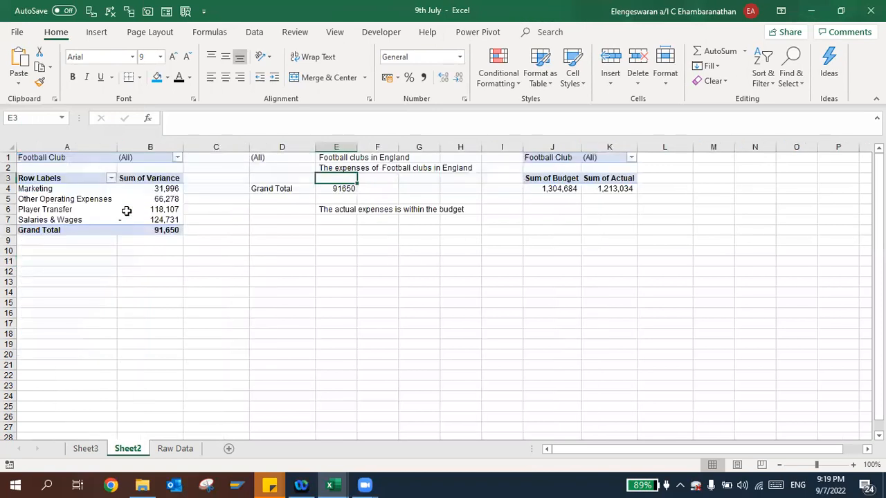
click(663, 187)
text(=j)
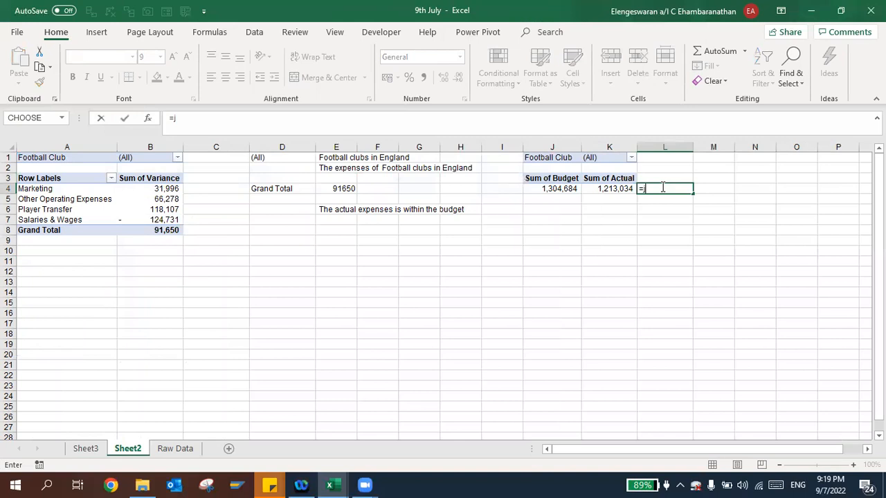
text(4-k4)
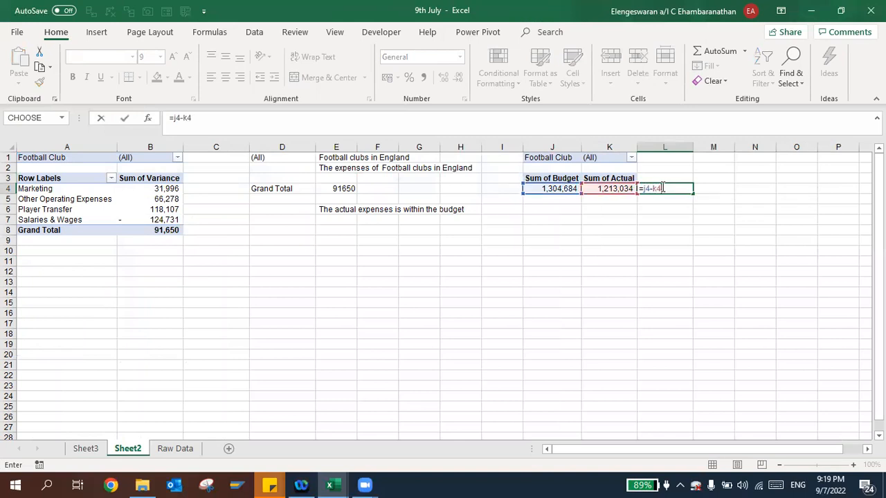
key(Return)
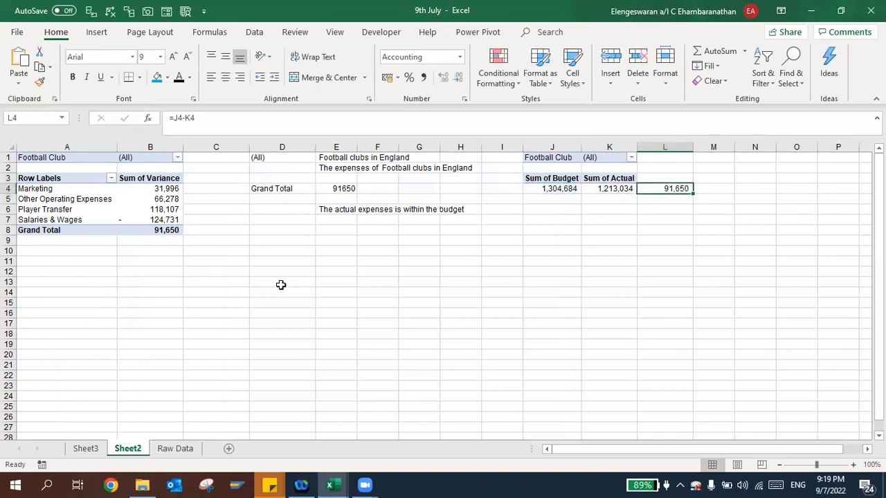
- Draw a rectangle about 5.11 cm wide and 0.66 cm high on Sheet3, just below the banner over columns E to G
click(82, 449)
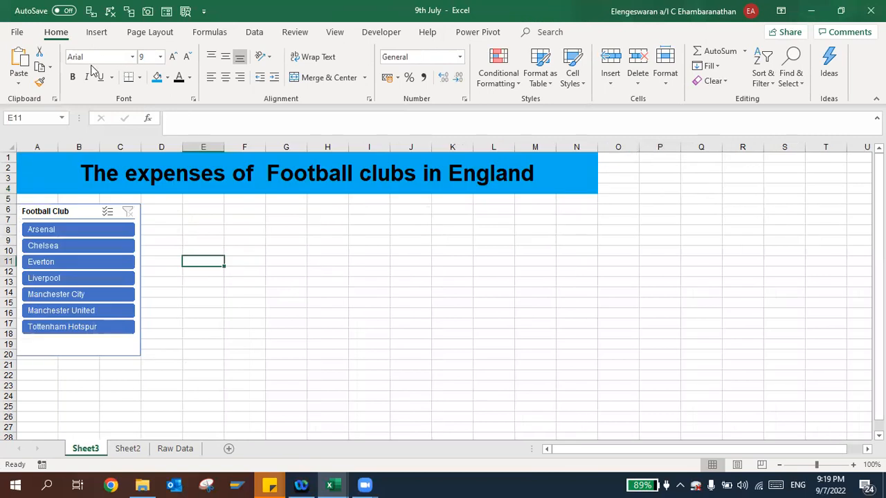
click(96, 32)
click(160, 77)
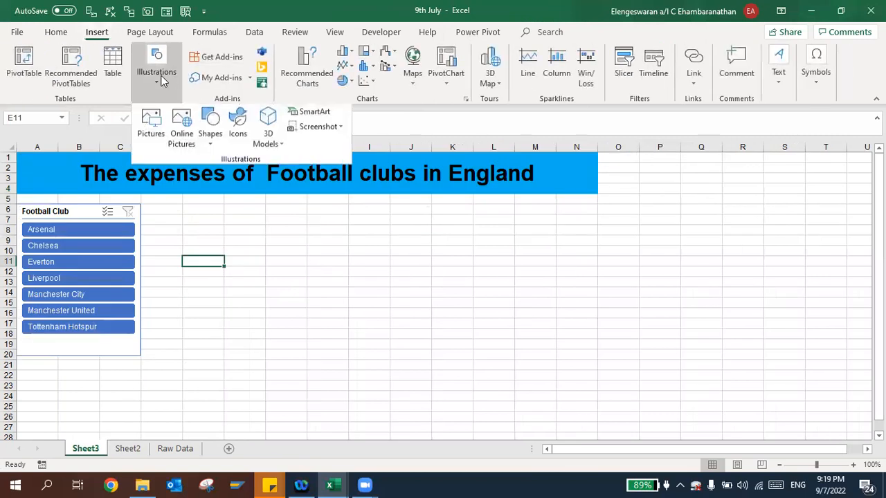
click(211, 123)
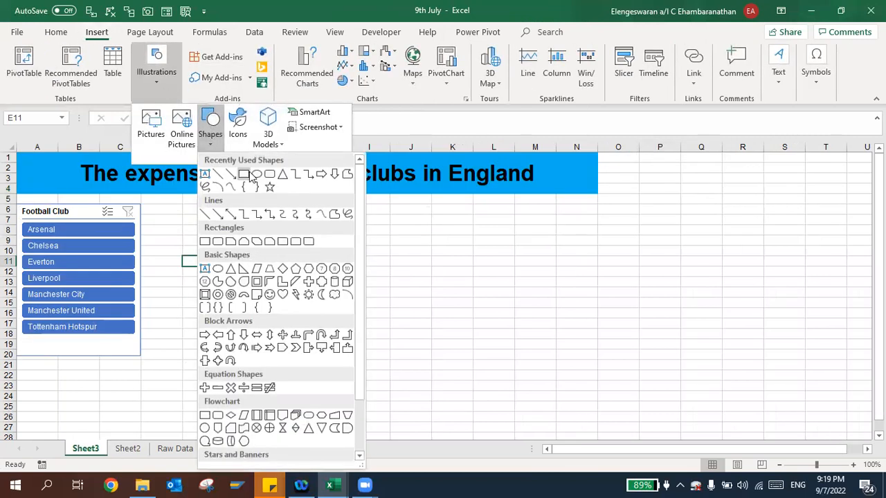
click(244, 177)
drag(185, 199, 311, 215)
drag(247, 206, 245, 204)
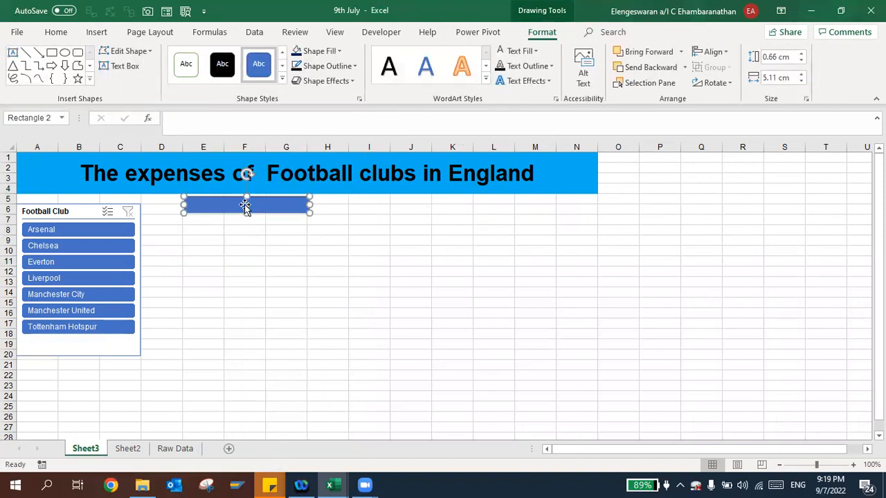
- Fill the rectangle with a dark blue theme color and remove its outline
click(315, 52)
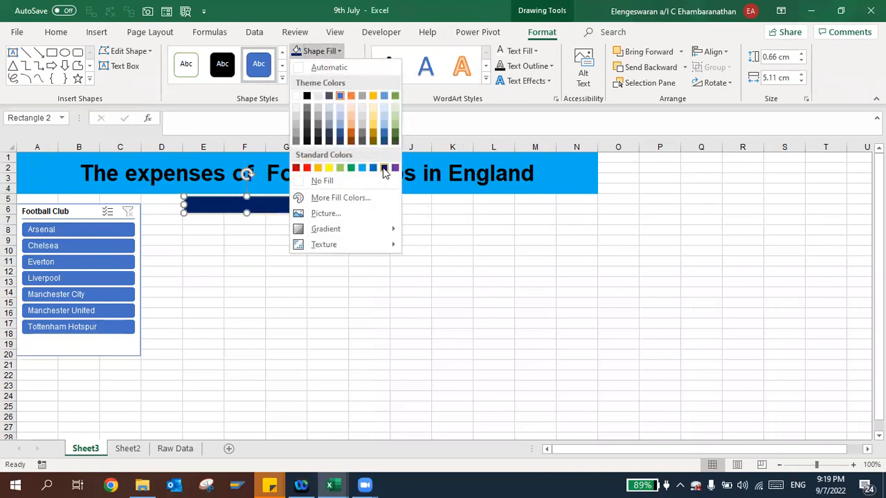
click(386, 138)
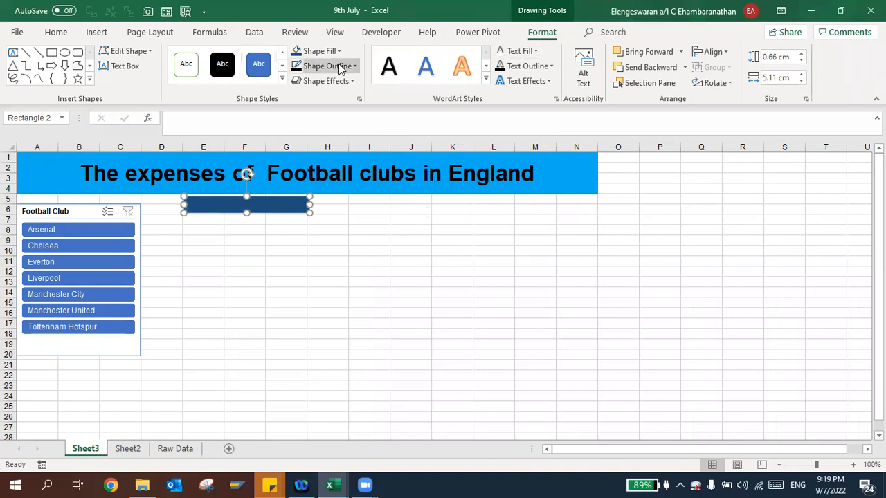
click(342, 66)
click(317, 199)
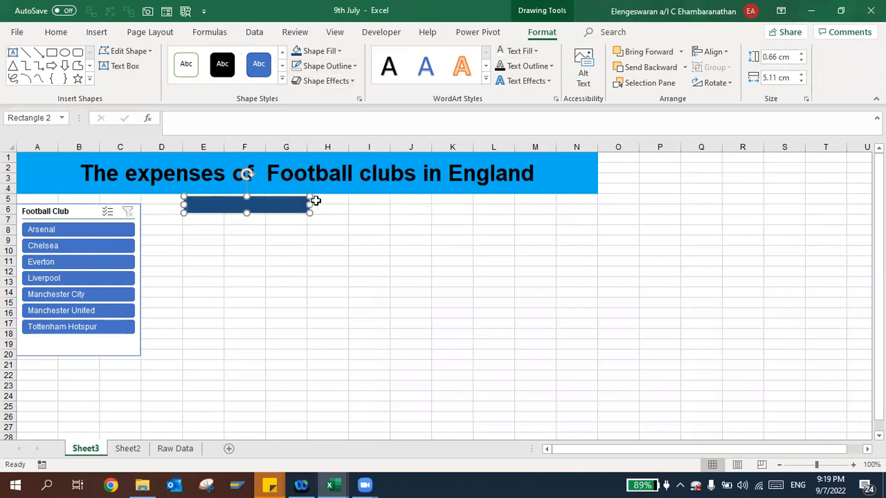
- Label the rectangle "Budget" and center the text horizontally
text(Budget)
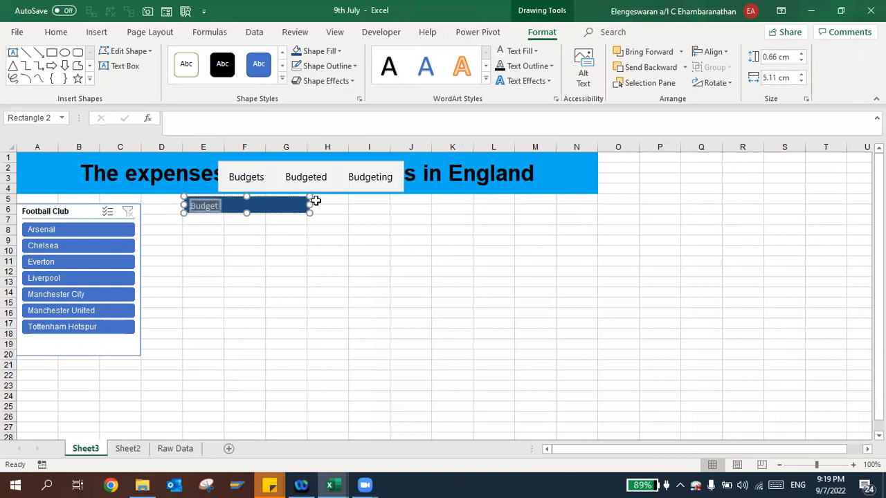
click(56, 32)
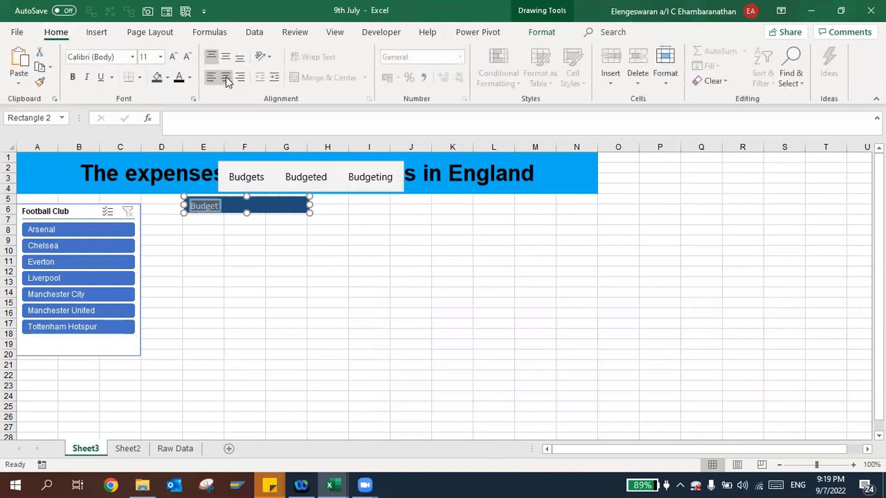
click(225, 78)
click(214, 211)
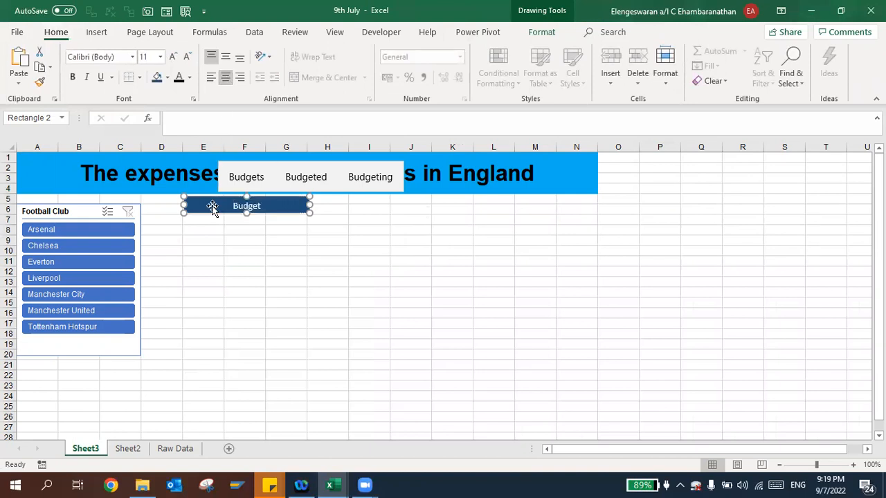
- Duplicate the "Budget" label rectangle twice and arrange the three rectangles in a row below the title banner
key(ctrl+d)
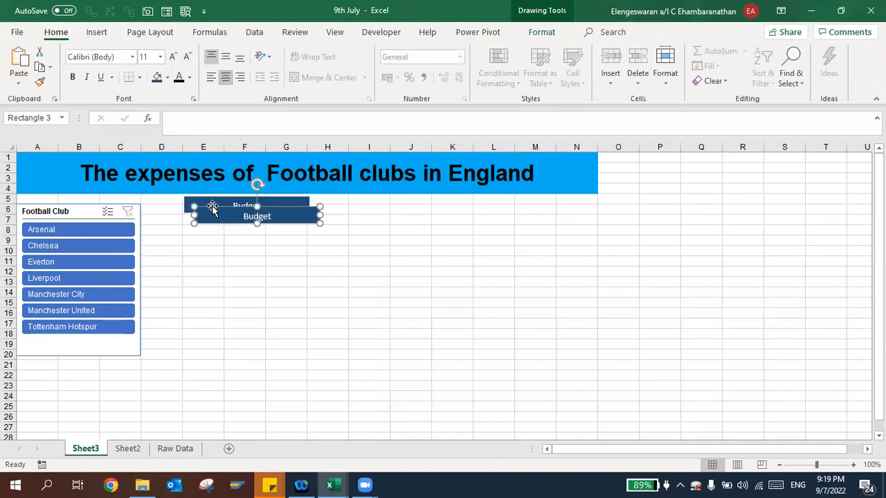
key(ctrl+d)
drag(224, 229, 492, 209)
drag(285, 215, 428, 207)
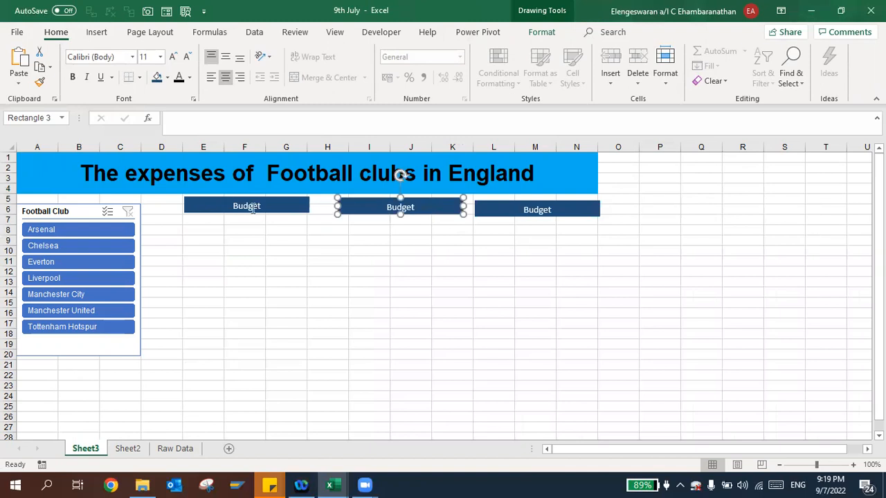
click(265, 209)
drag(266, 209, 263, 210)
- Change the middle label rectangle's text to "Actual"
click(350, 207)
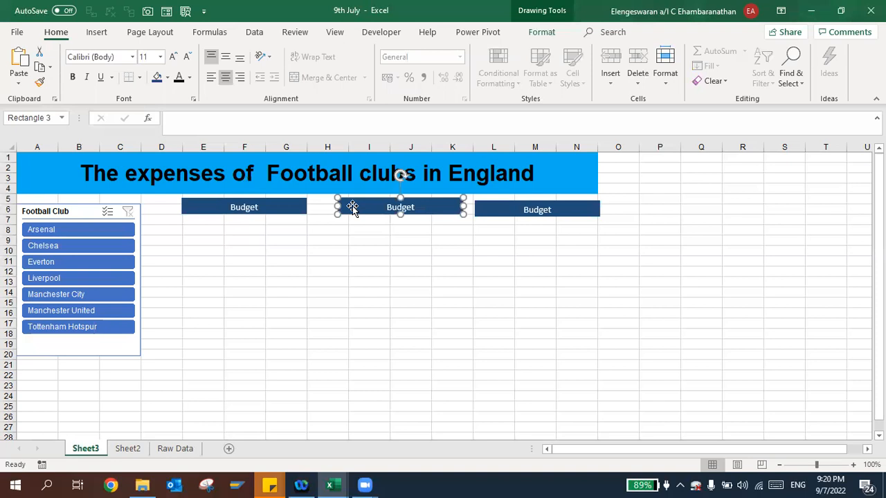
double_click(400, 207)
text(Actual)
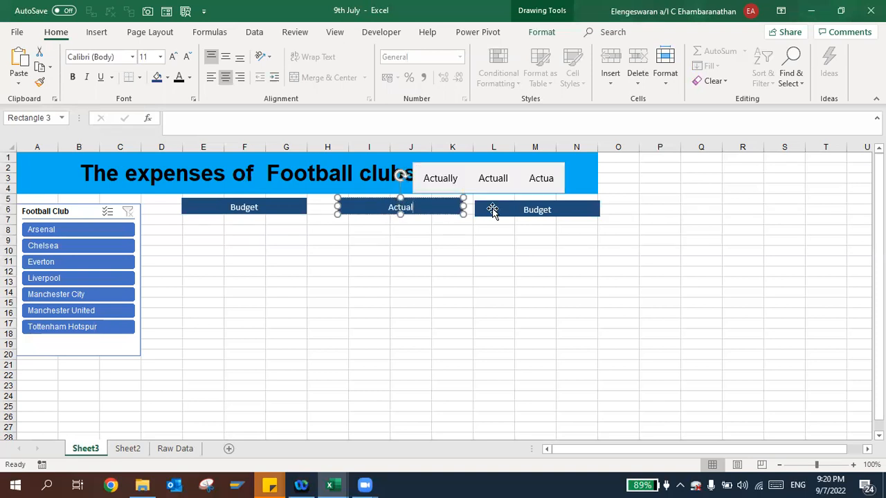
- Adjust the positions of the "Actual" rectangle and the third label rectangle to even out their spacing and height
click(492, 203)
mouse_move(492, 203)
mouse_down()
mouse_move(494, 193)
mouse_move(498, 200)
mouse_up()
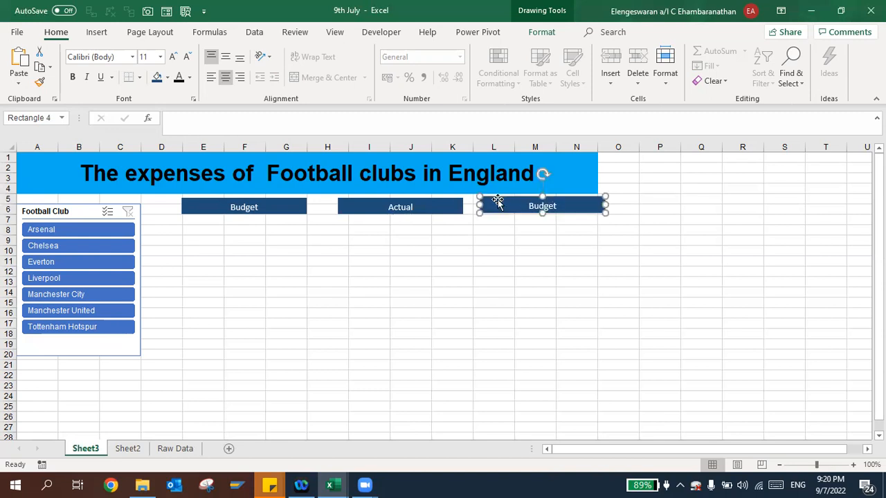
click(366, 204)
drag(366, 203, 361, 204)
click(513, 202)
drag(513, 203, 513, 206)
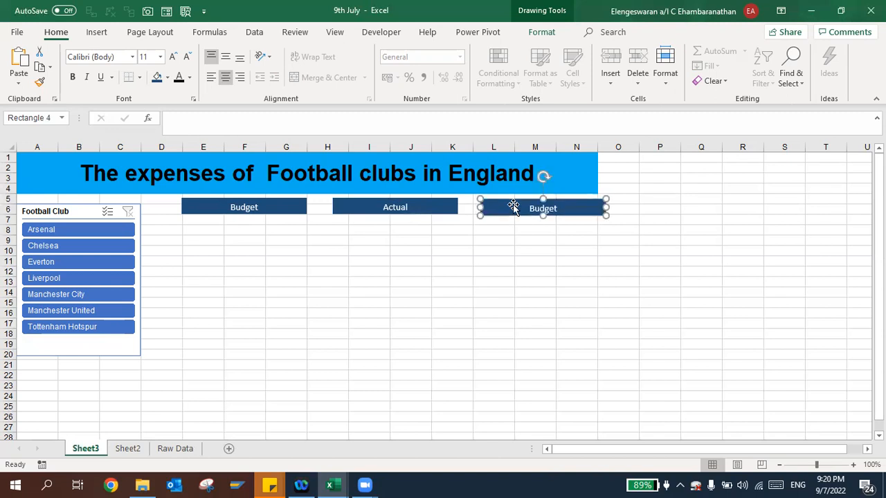
- Change the third label rectangle's text to "Variance" and level it with the other two labels
double_click(543, 208)
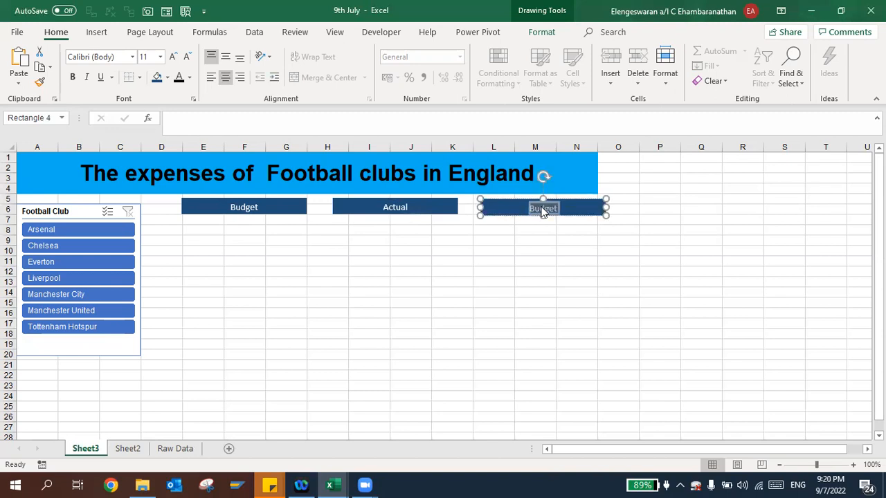
text(v)
key(BackSpace)
text(Variance)
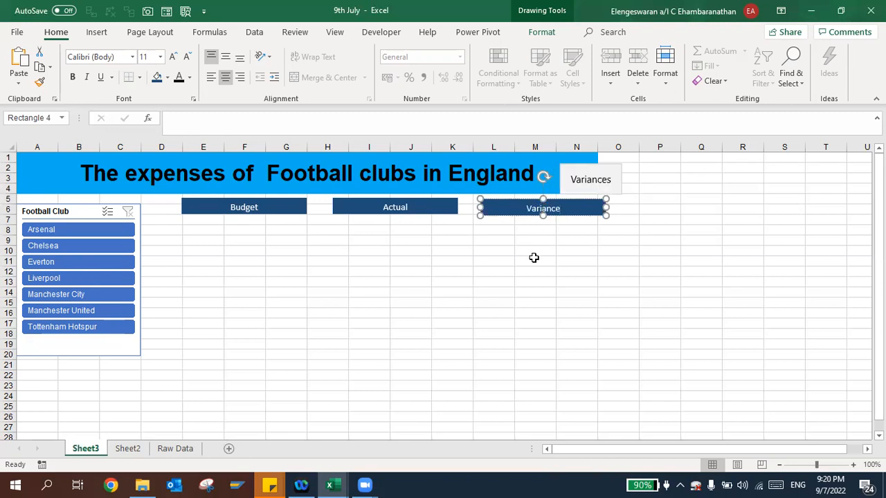
click(533, 257)
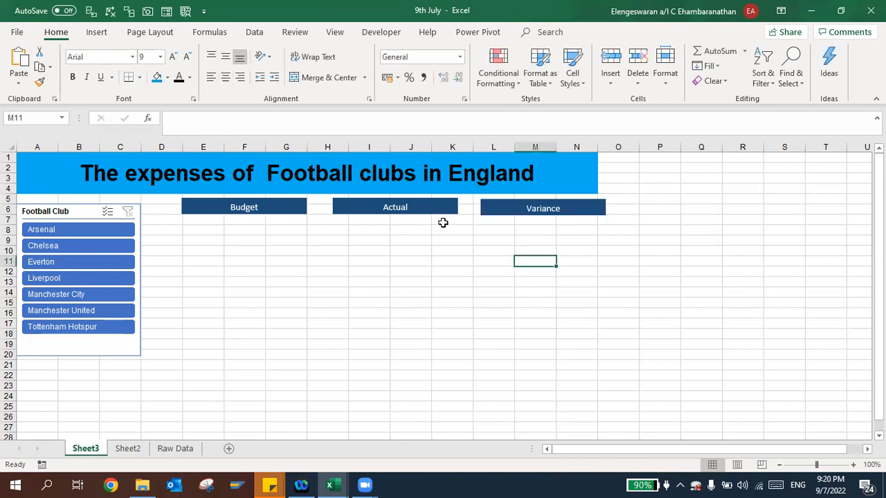
click(496, 208)
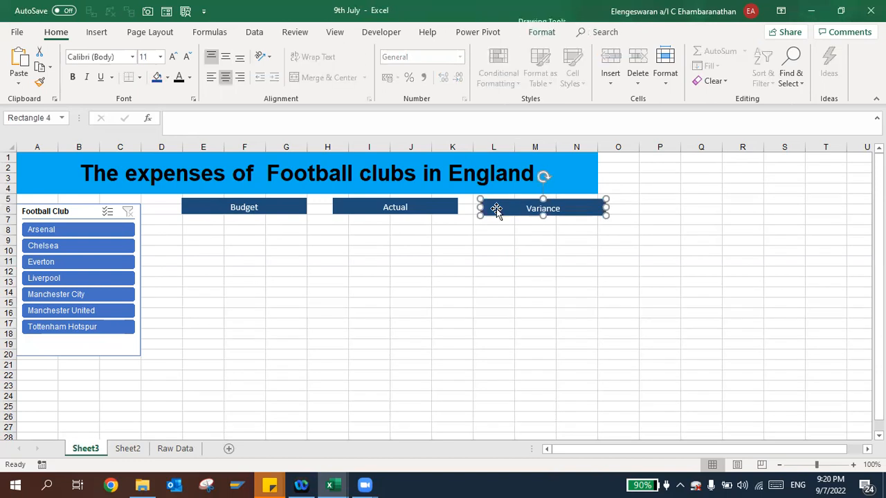
click(376, 239)
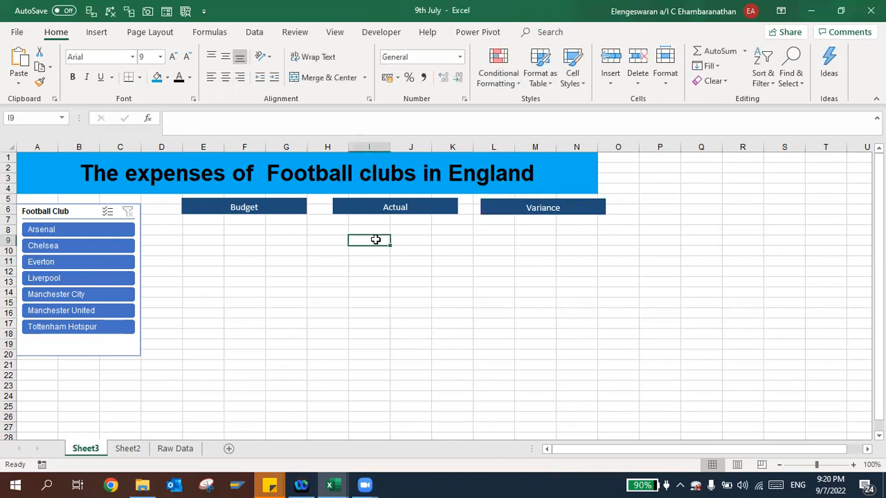
- Draw a rounded rectangle about 5.11 cm wide and 1.38 cm high directly below the "Budget" label
click(97, 33)
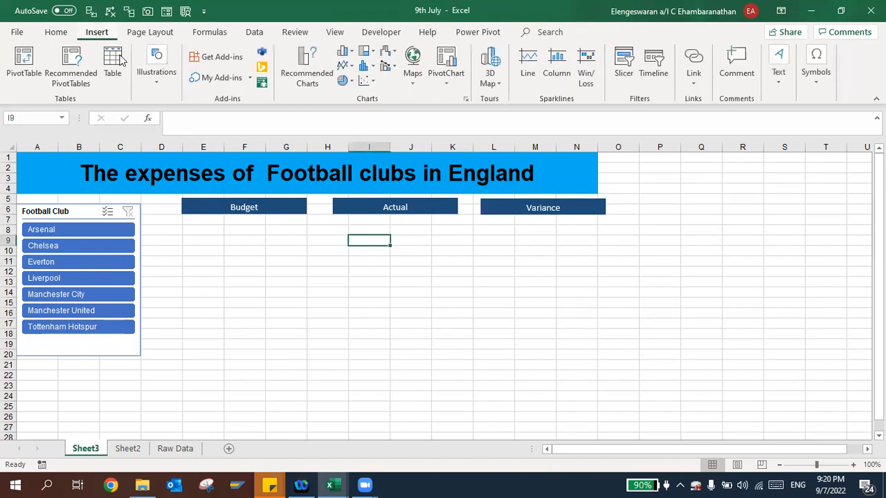
click(159, 80)
click(211, 132)
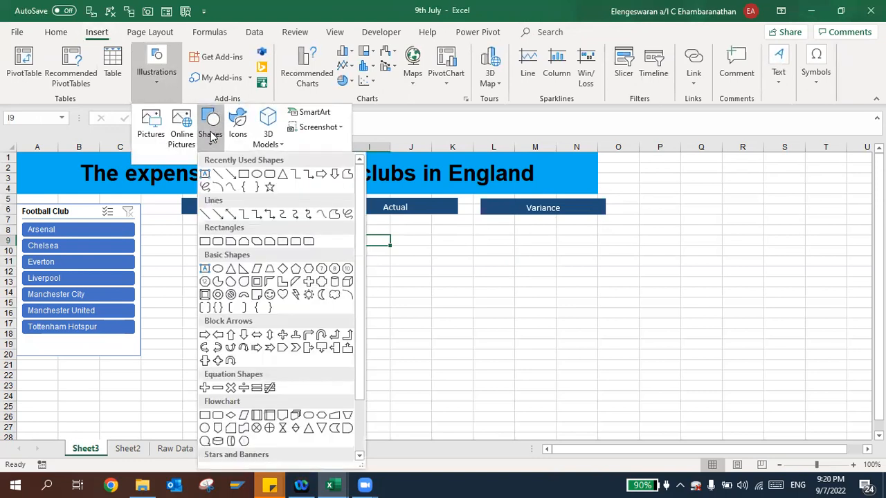
click(269, 174)
drag(183, 224, 308, 259)
drag(262, 244, 260, 238)
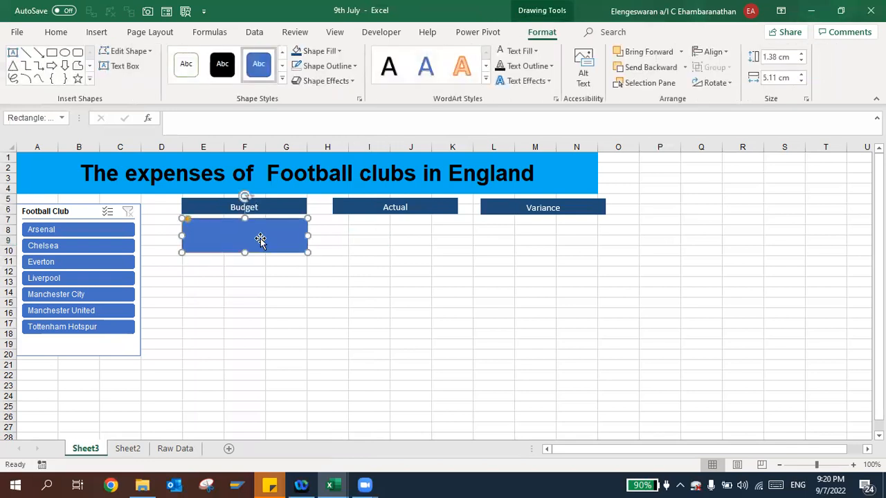
- Fill the rounded rectangle with the standard dark blue color
click(313, 55)
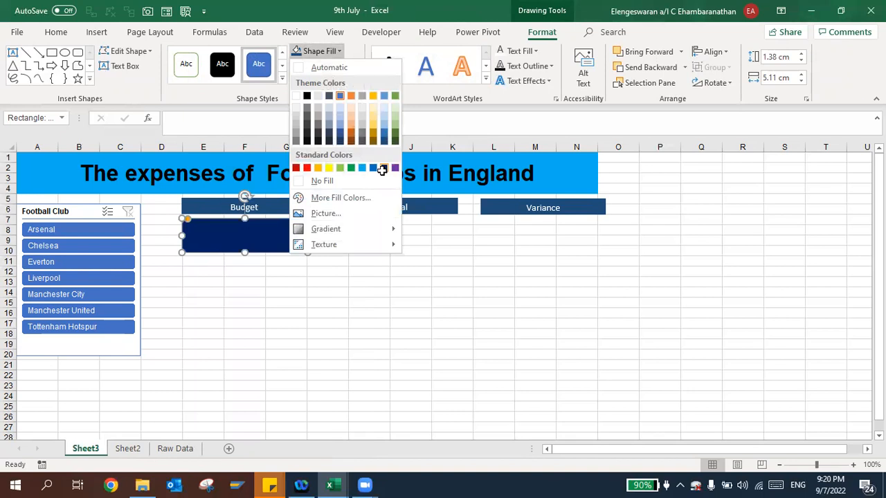
click(382, 170)
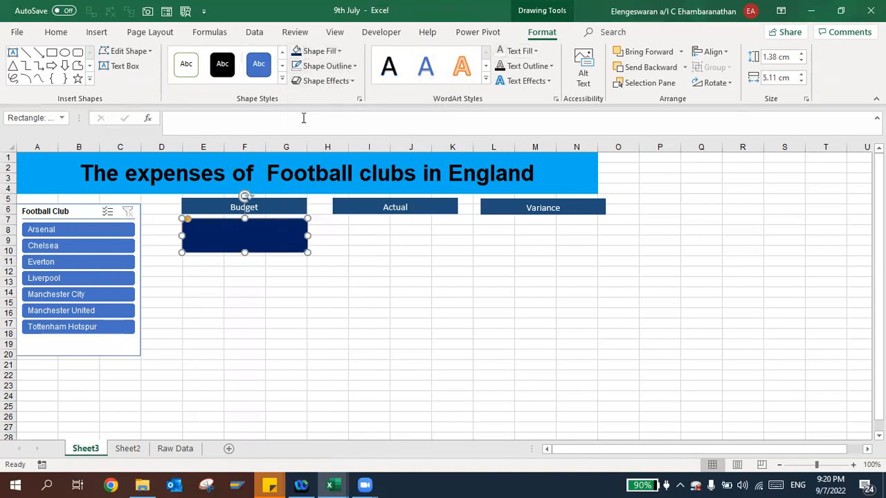
key(Escape)
- Duplicate the dark blue rounded rectangle twice and place the copies below the "Actual" and "Variance" labels
key(ctrl+d)
key(ctrl+d)
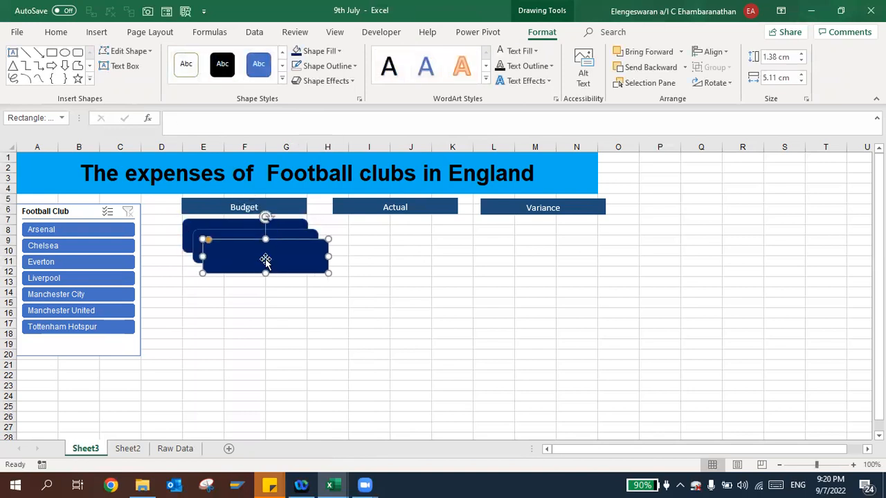
drag(361, 254, 545, 239)
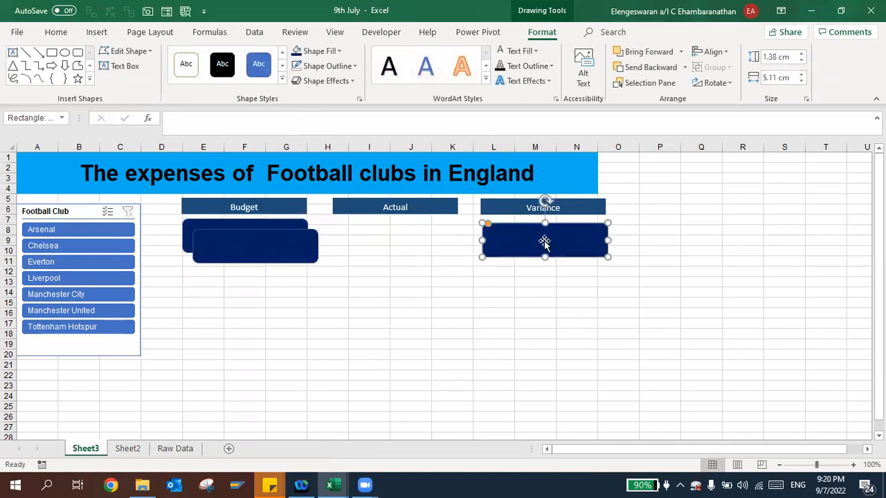
drag(314, 247, 447, 237)
drag(516, 238, 518, 235)
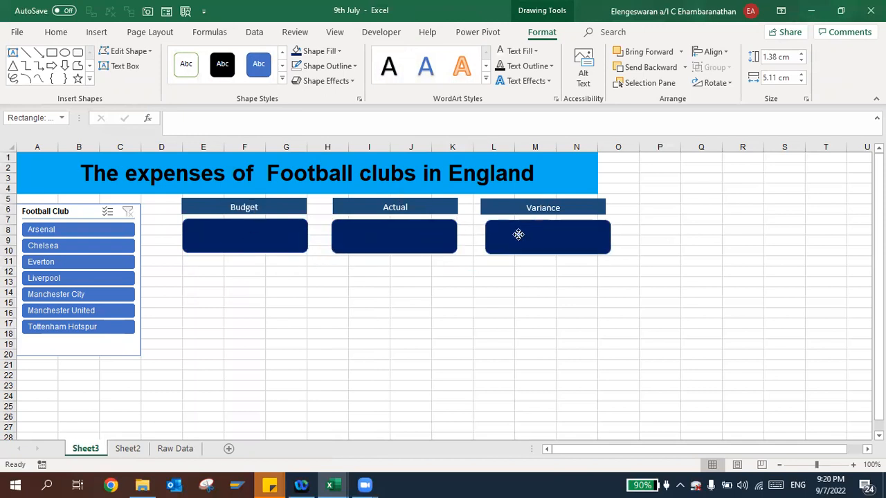
- Link the rounded rectangle below "Budget" to the budget sum with the formula =Sheet2!J4
click(228, 240)
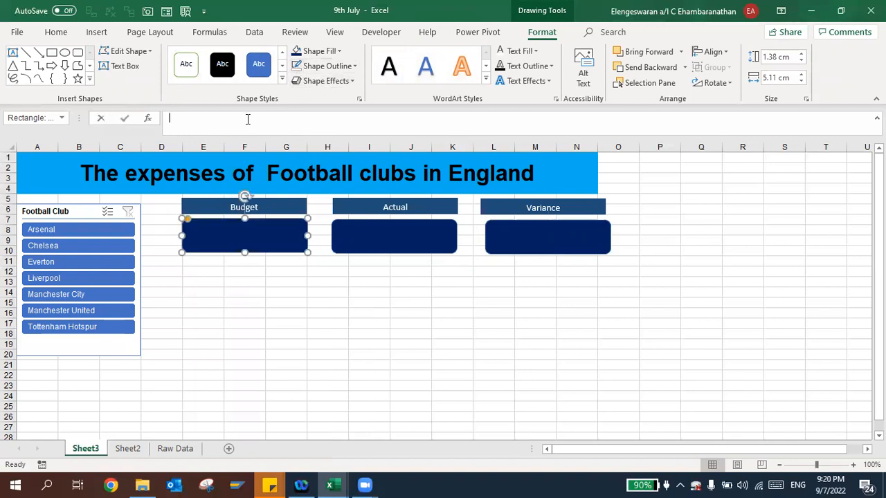
text(=)
key(ctrl+Page_Down)
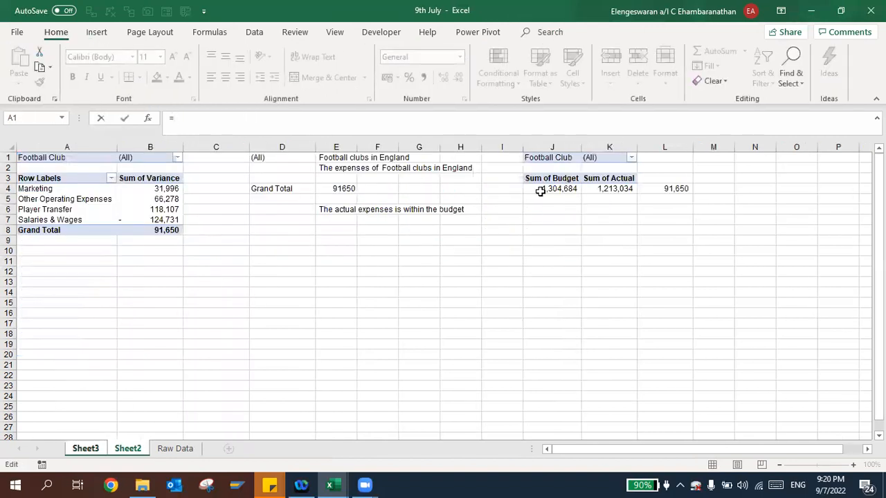
click(540, 190)
key(Down)
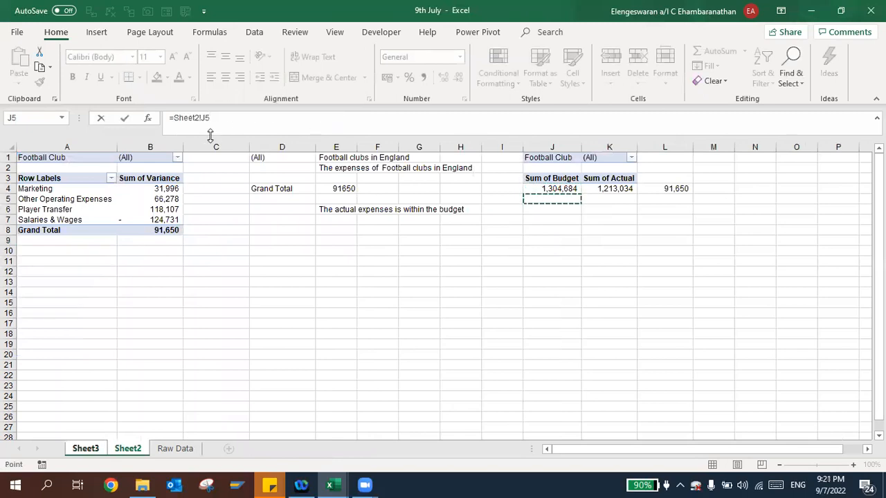
key(BackSpace)
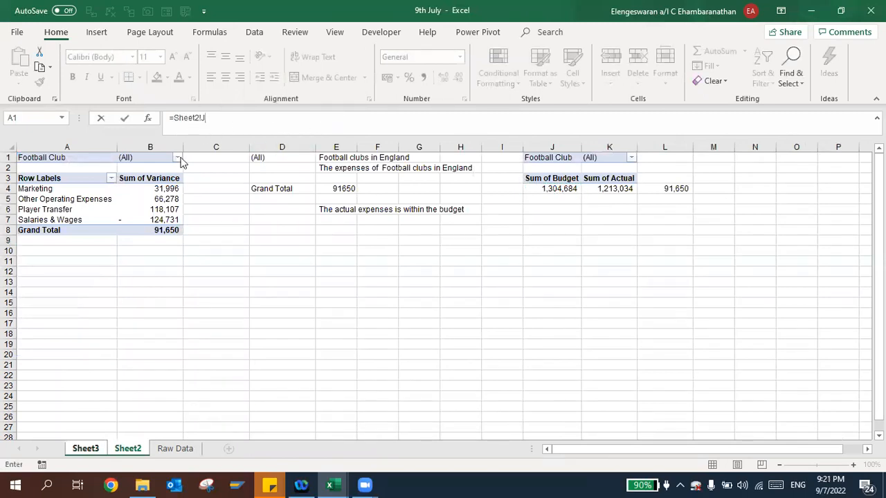
text(4)
key(Return)
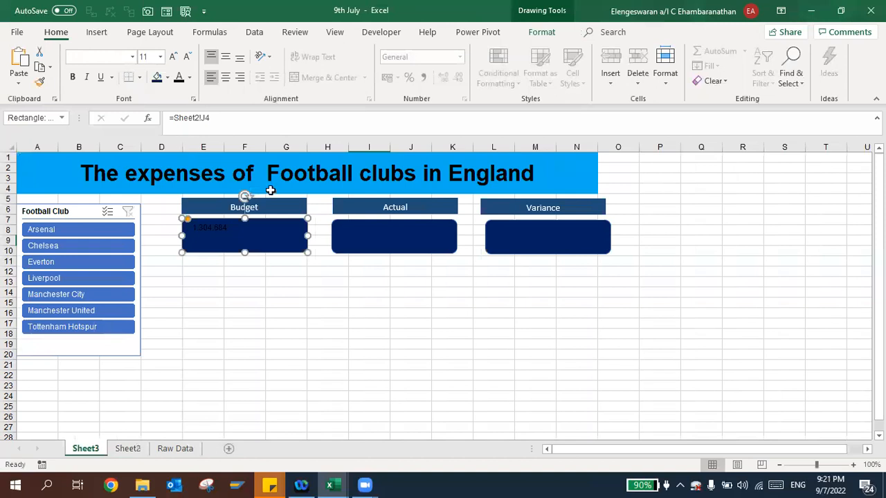
- Set the text color of the linked budget figure to white
click(191, 78)
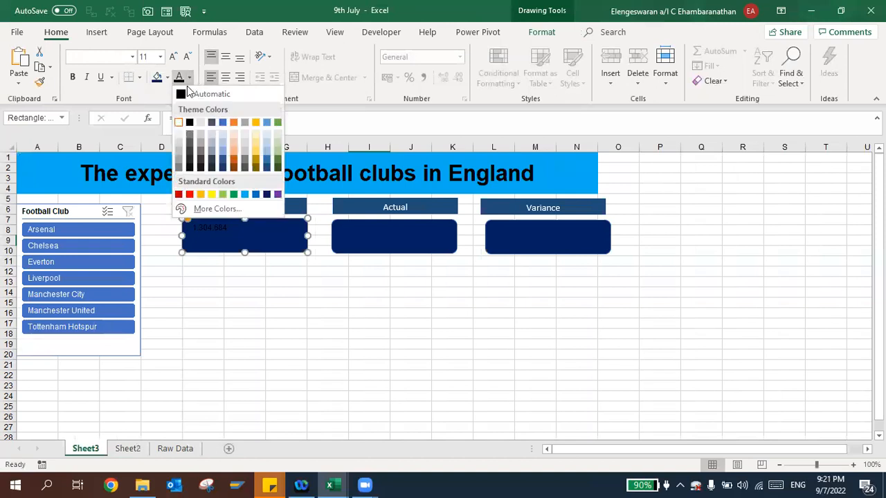
click(179, 122)
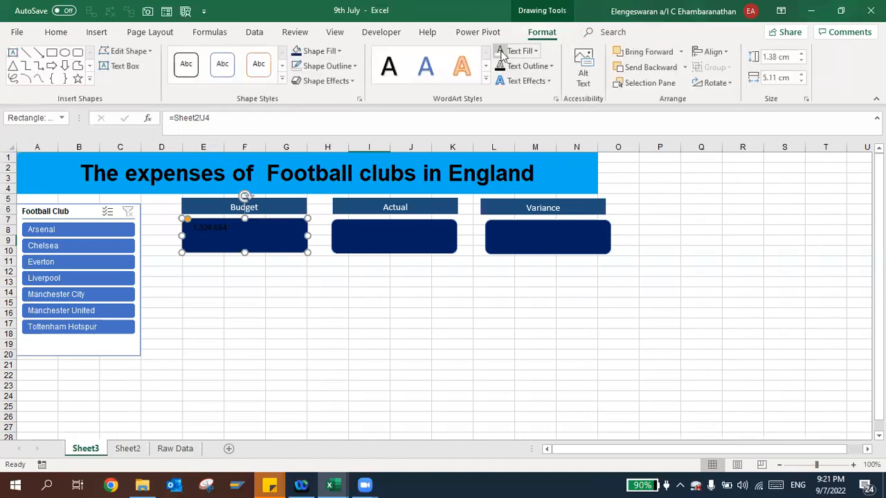
click(503, 56)
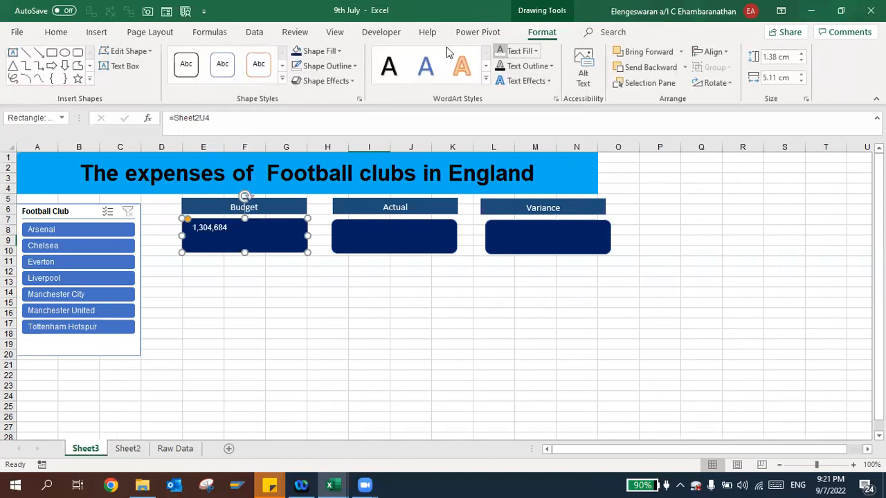
- Center the budget figure horizontally and vertically in its box and format it as 18-point bold
click(57, 34)
click(226, 77)
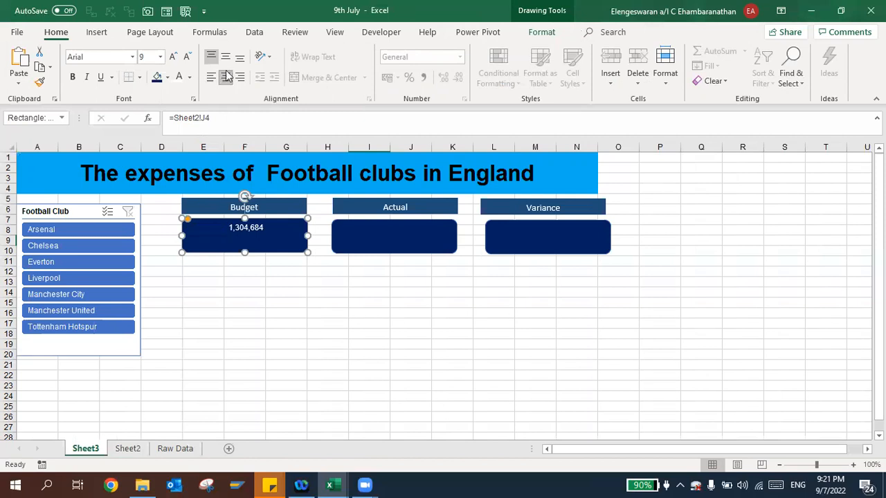
click(225, 57)
click(173, 58)
click(173, 58)
click(173, 60)
click(173, 60)
click(173, 60)
click(173, 59)
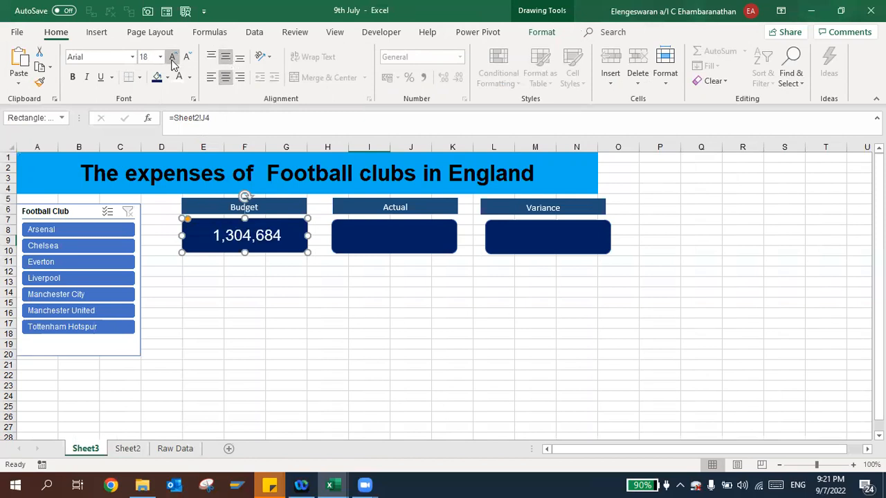
key(ctrl+b)
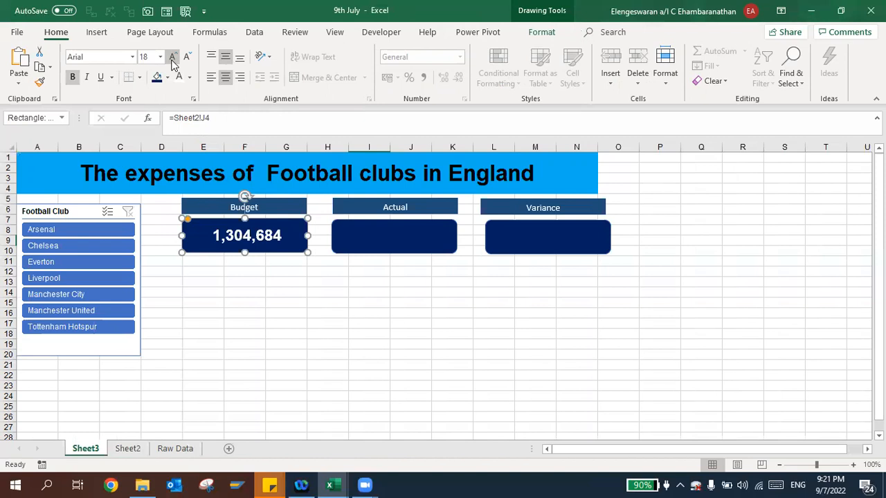
- Link the rounded rectangle below "Actual" to the actual sum with the formula =Sheet2!K4
click(359, 232)
click(188, 121)
text(=)
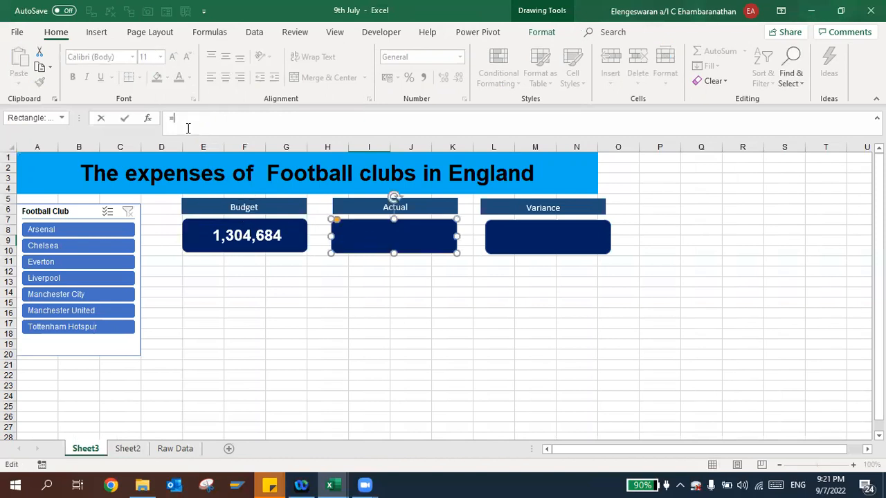
key(ctrl+Page_Down)
click(600, 200)
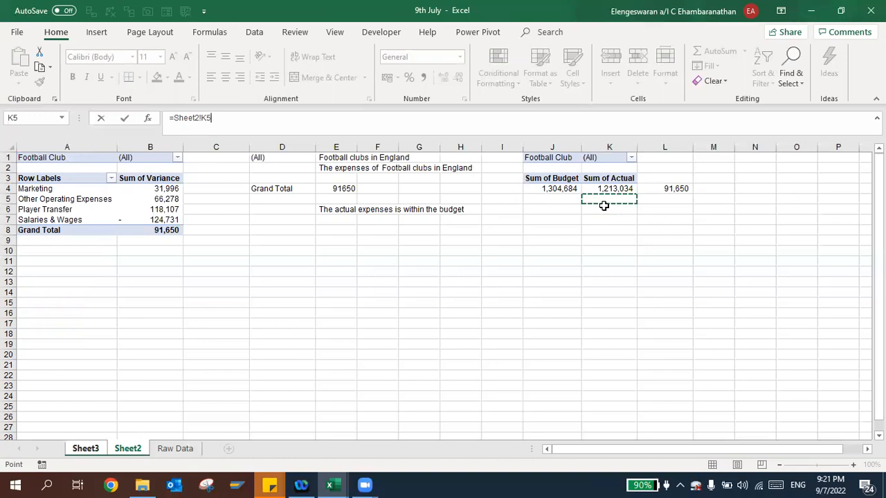
click(261, 125)
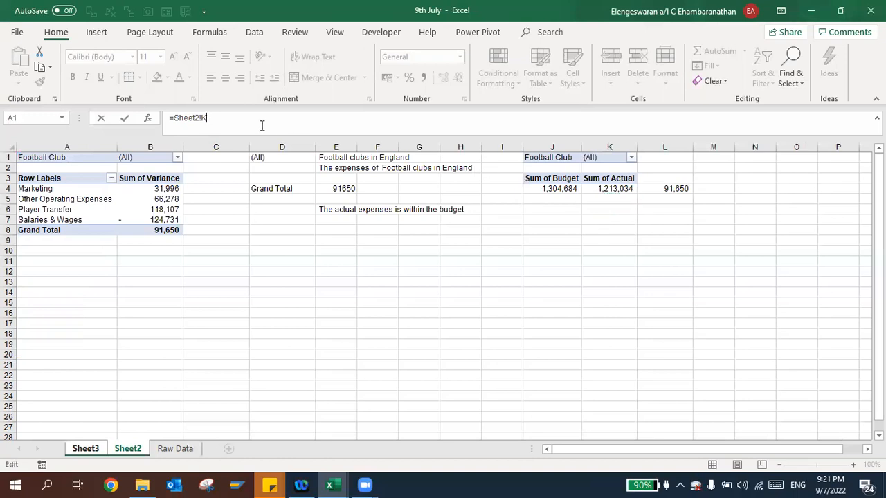
key(Return)
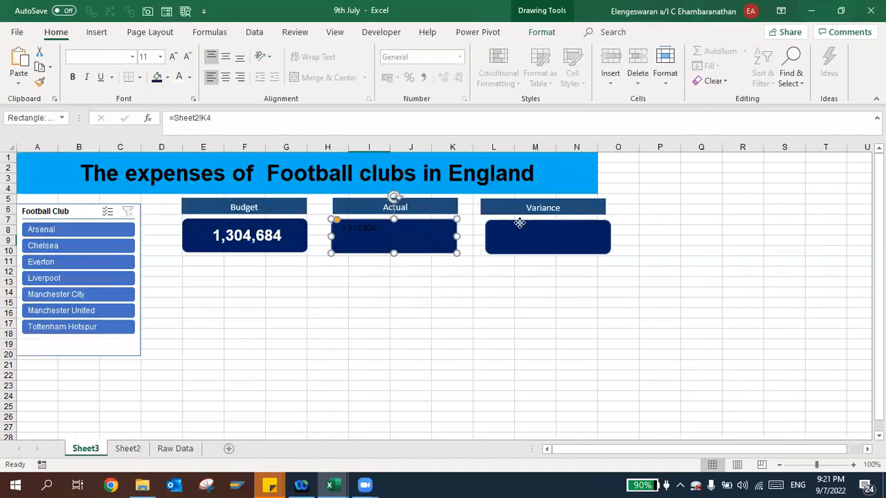
- Link the rounded rectangle below "Variance" to the variance cell with the formula =Sheet2!L4
click(520, 223)
click(276, 112)
text(=)
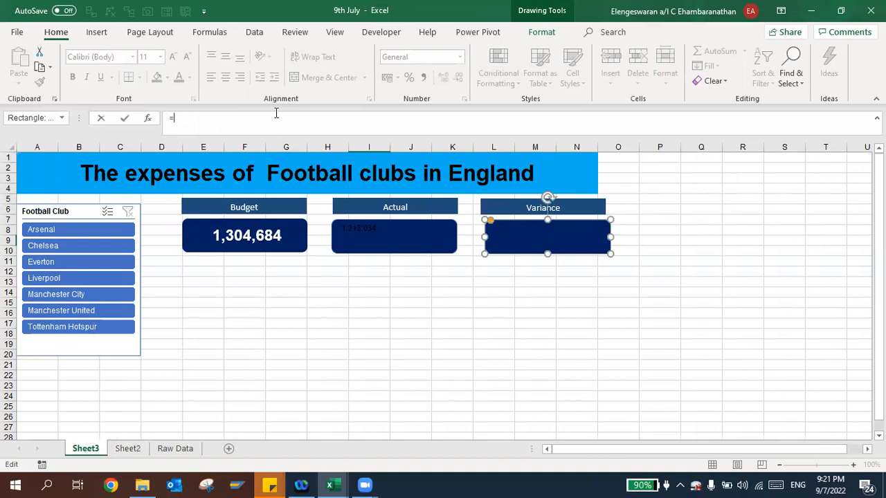
key(ctrl+Page_Down)
click(683, 188)
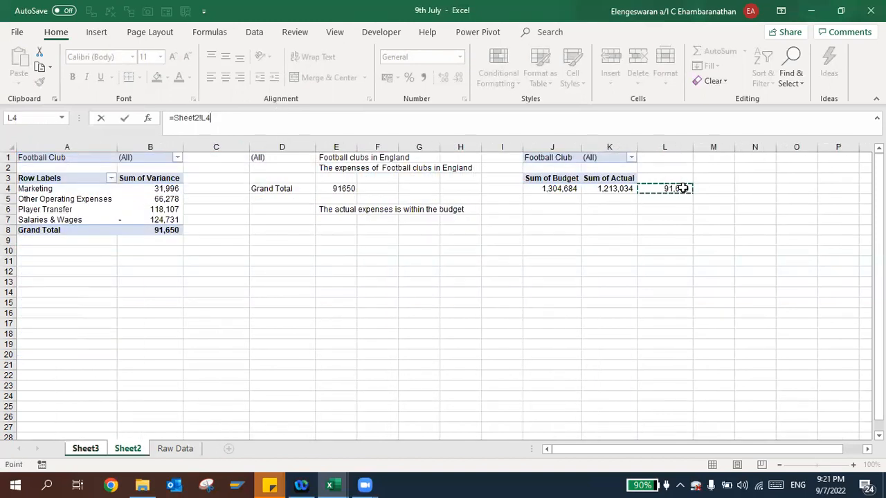
key(Return)
- Copy the budget figure box's formatting to the actual and variance figure boxes
click(211, 223)
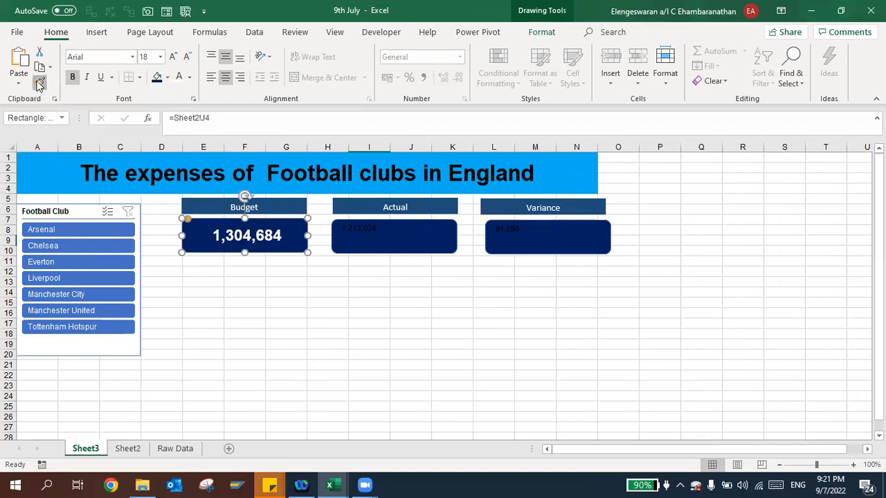
click(40, 83)
click(350, 222)
click(39, 81)
click(534, 220)
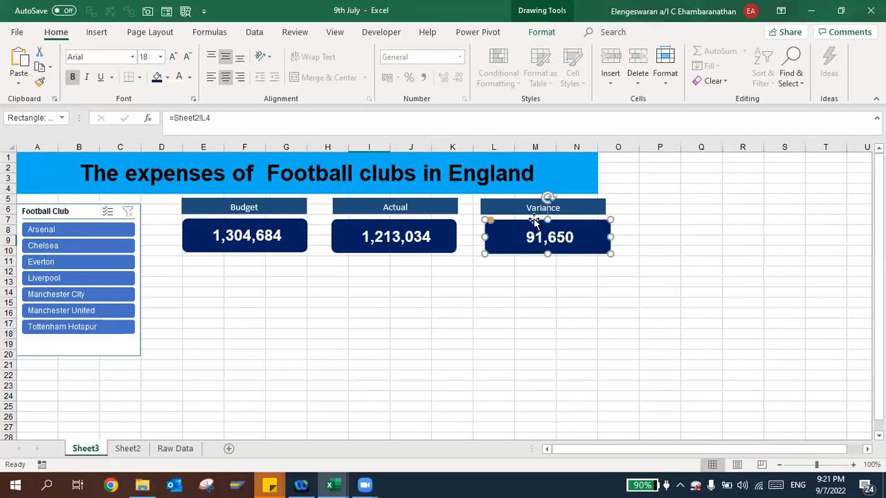
click(406, 296)
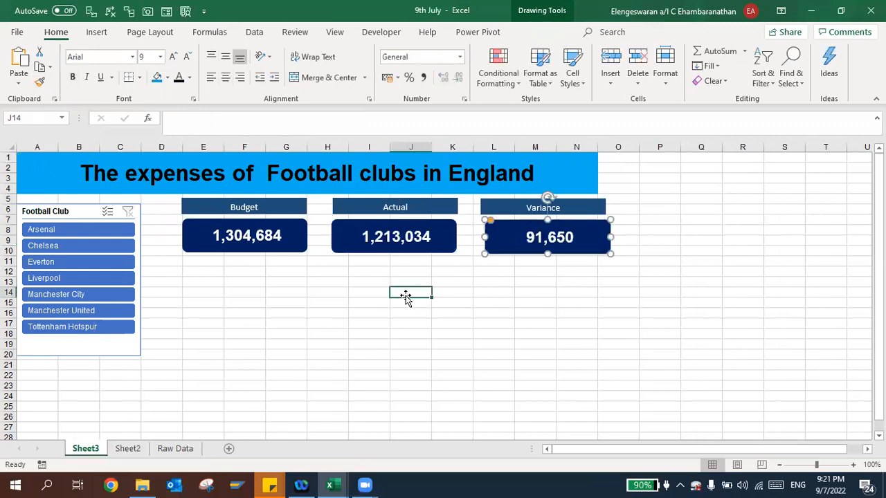
- Test the Football Club slicer with Arsenal, Liverpool and Everton, comparing the dashboard figures with the pivot tables on Sheet2
click(45, 233)
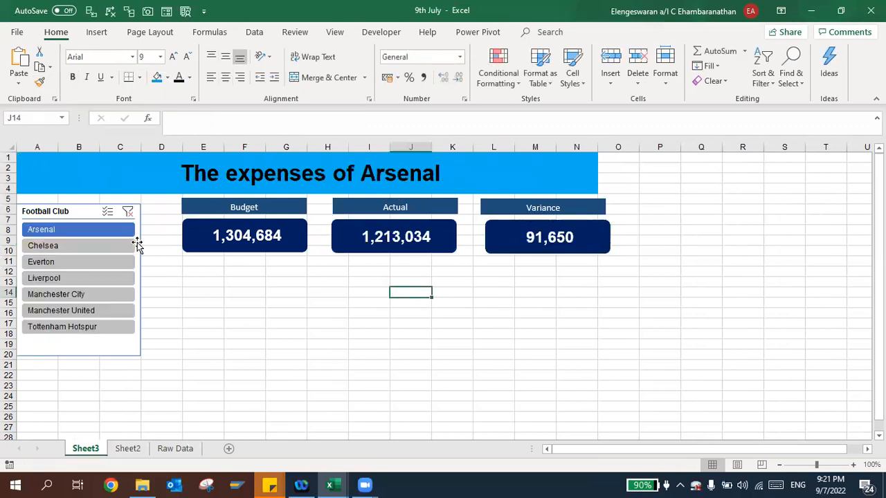
click(93, 279)
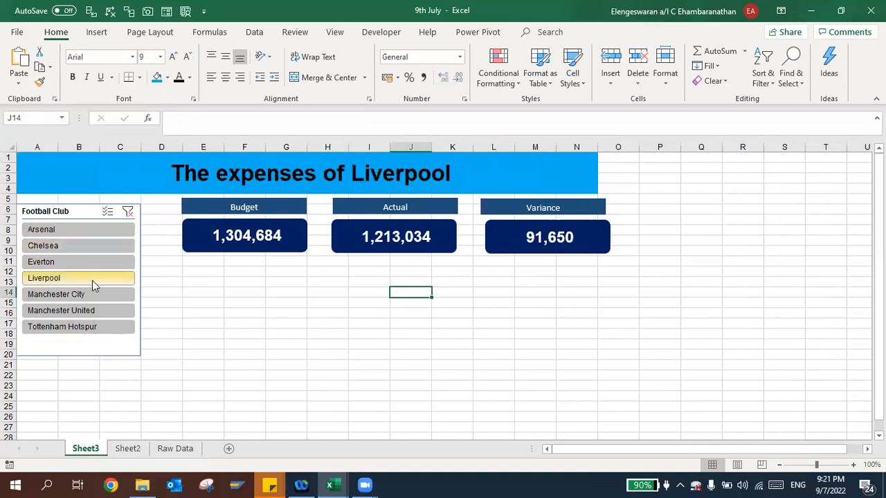
click(54, 267)
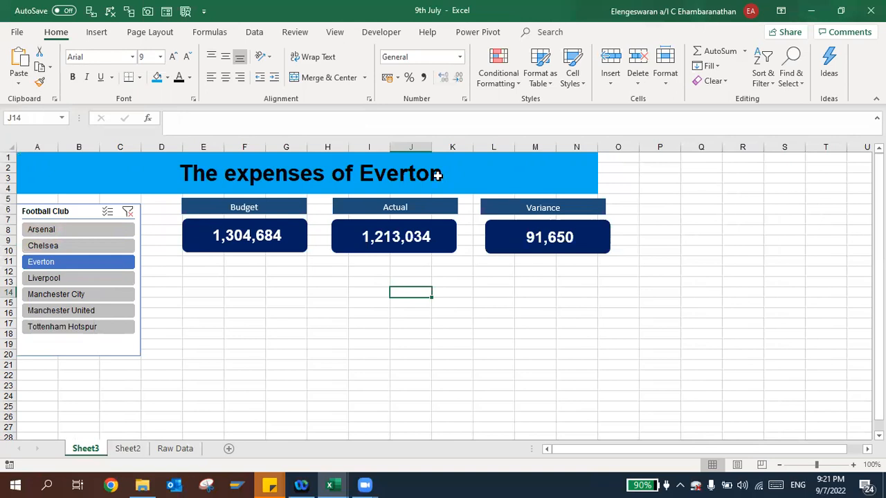
click(128, 448)
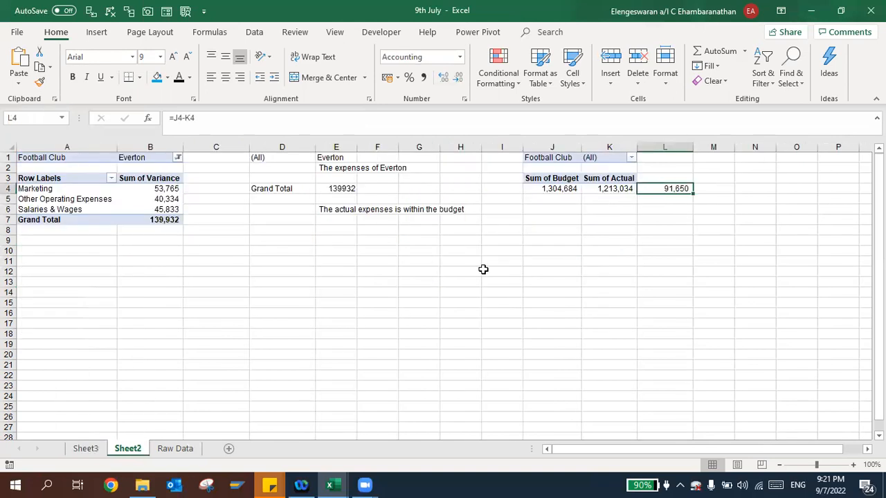
click(543, 190)
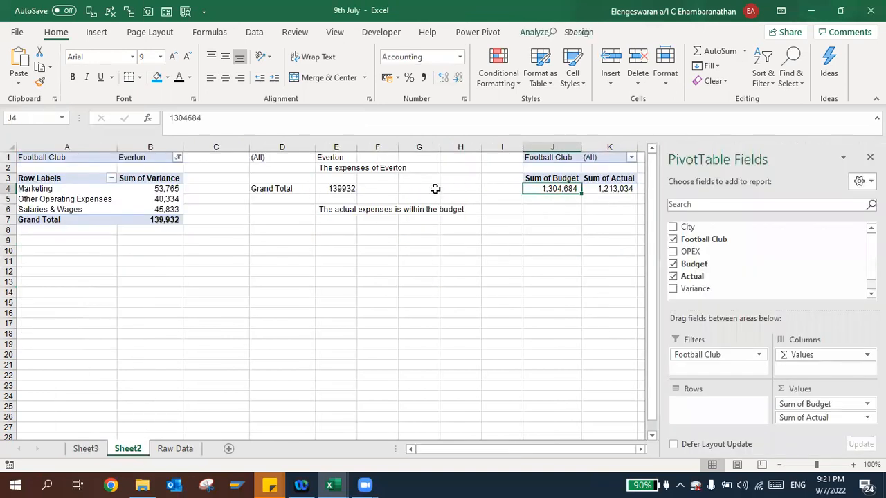
click(85, 450)
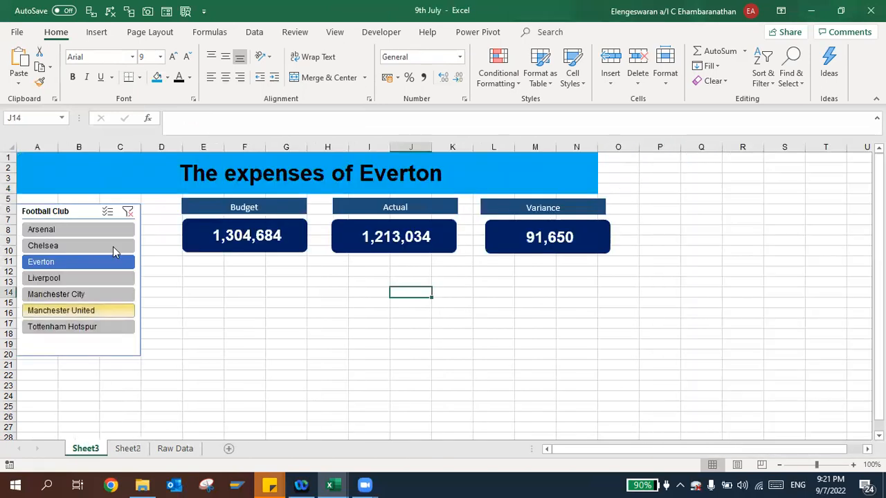
click(79, 211)
right_click(77, 216)
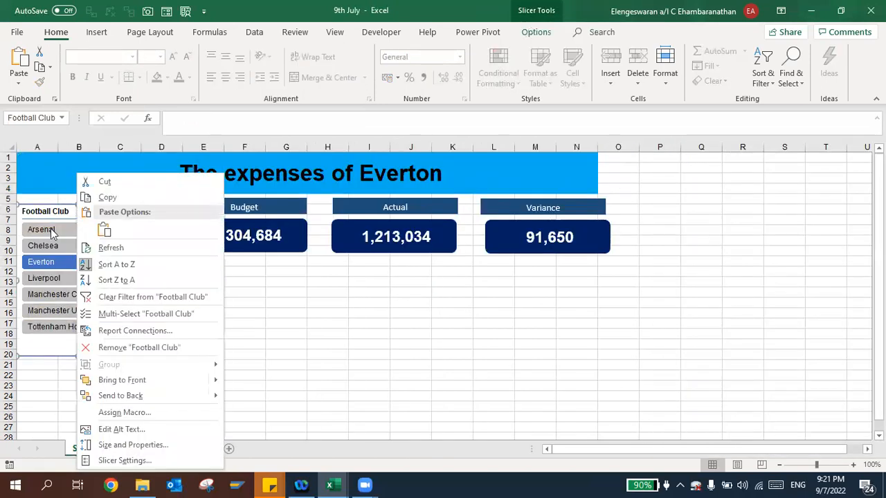
click(51, 202)
click(55, 229)
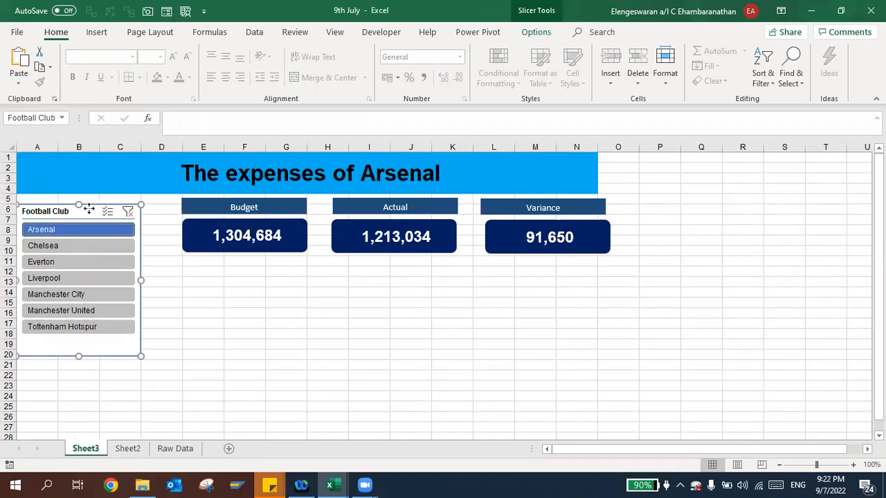
- Connect the Football Club slicer to PivotTable4 as well and test it with Liverpool and finally Chelsea
right_click(89, 211)
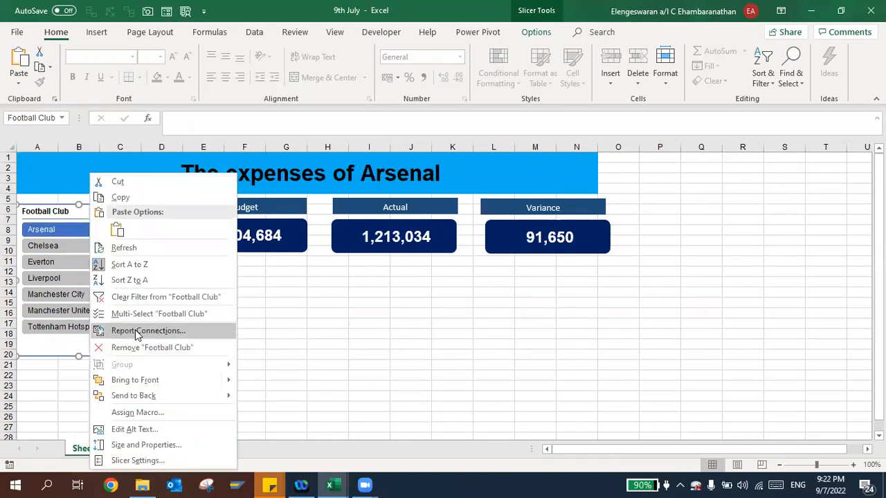
click(128, 331)
click(35, 347)
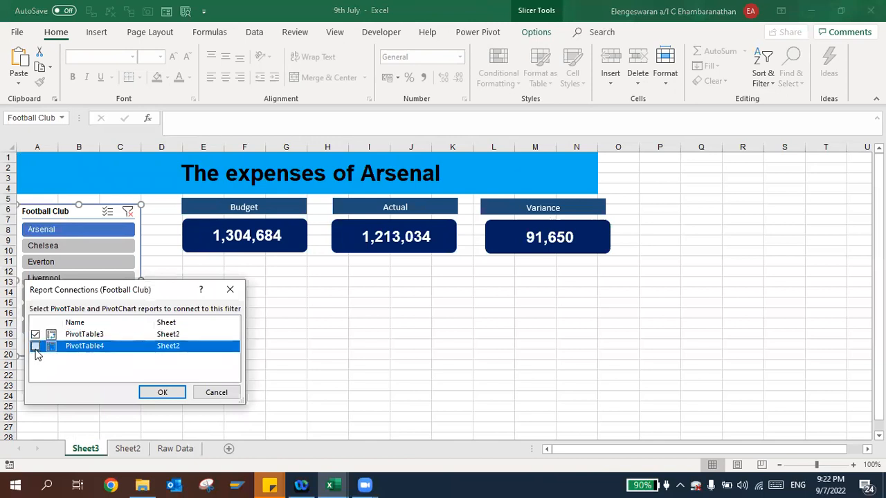
click(150, 393)
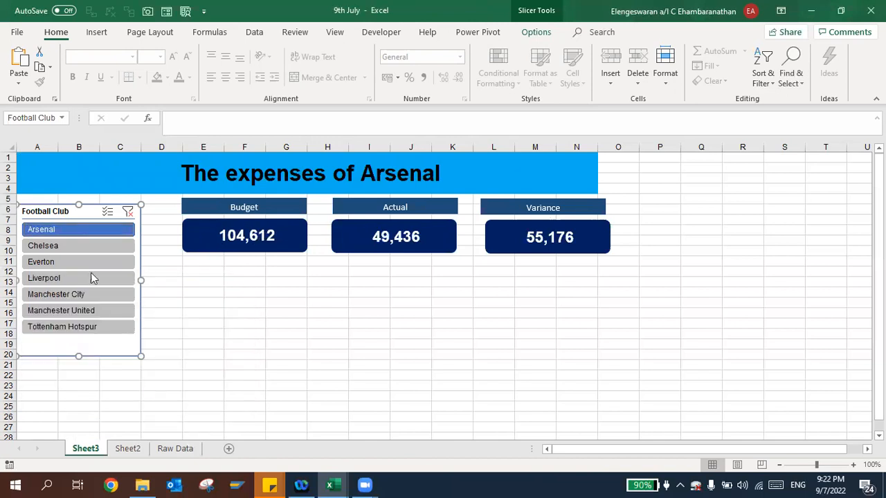
click(66, 278)
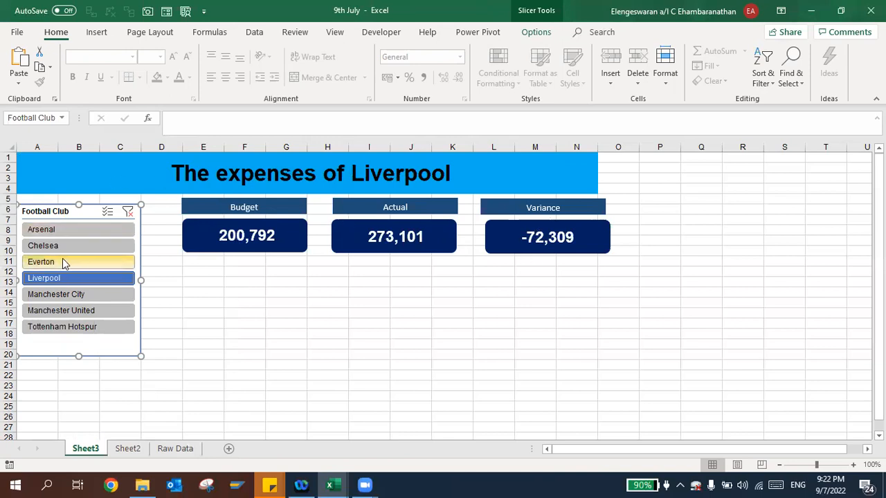
click(38, 247)
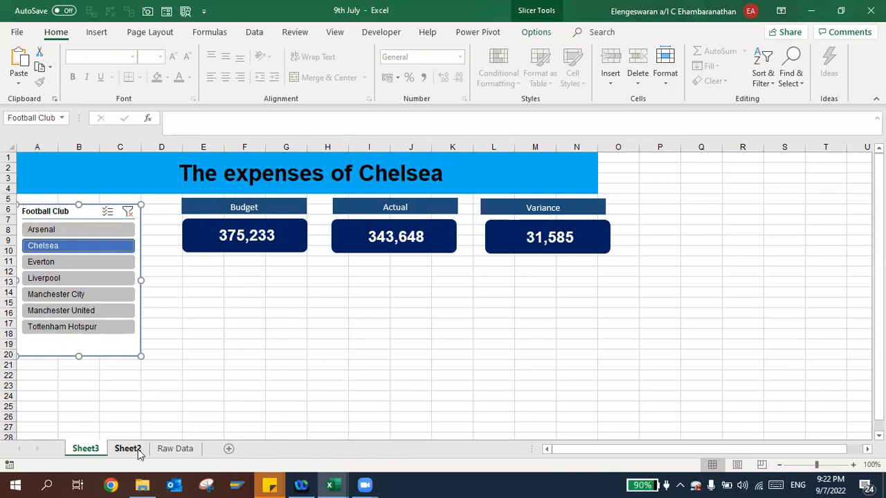
- Insert a clustered bar PivotChart from the Sum of Variance pivot table on Sheet2
key(ctrl+Page_Down)
click(79, 190)
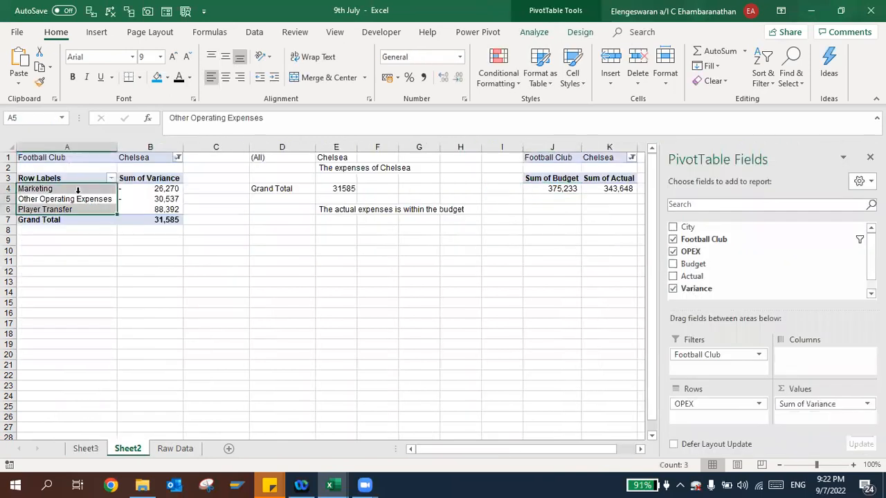
click(534, 33)
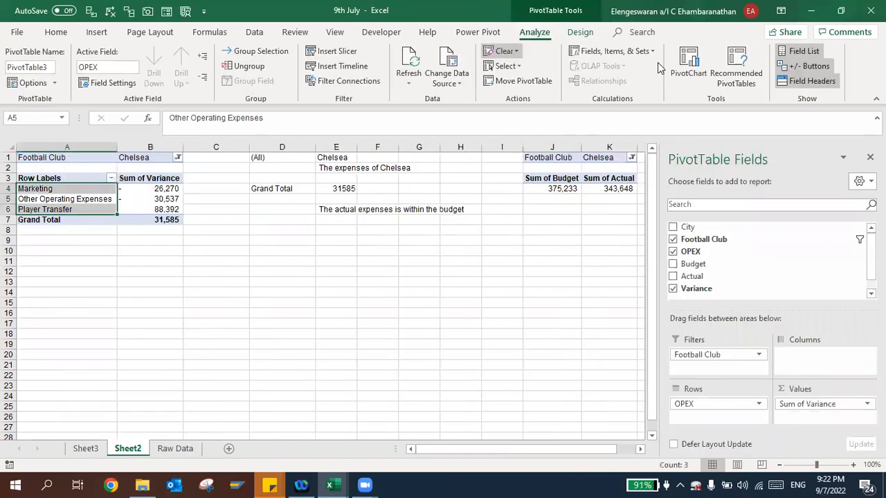
click(690, 64)
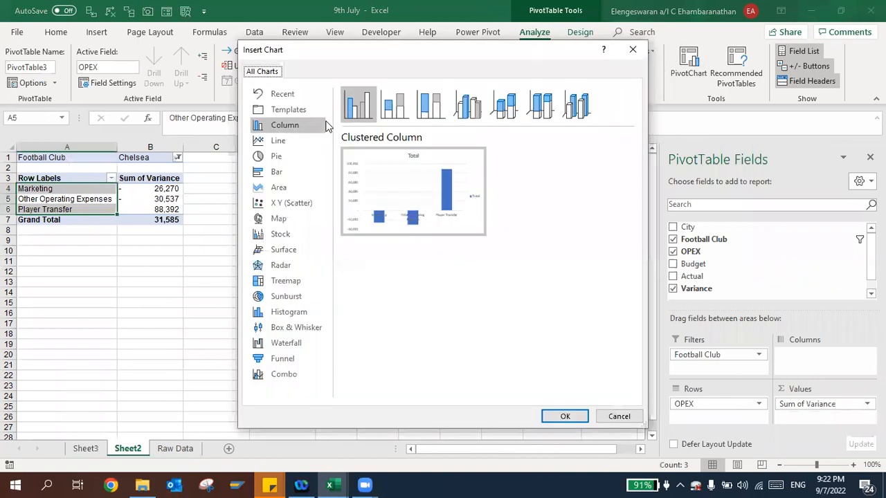
click(271, 173)
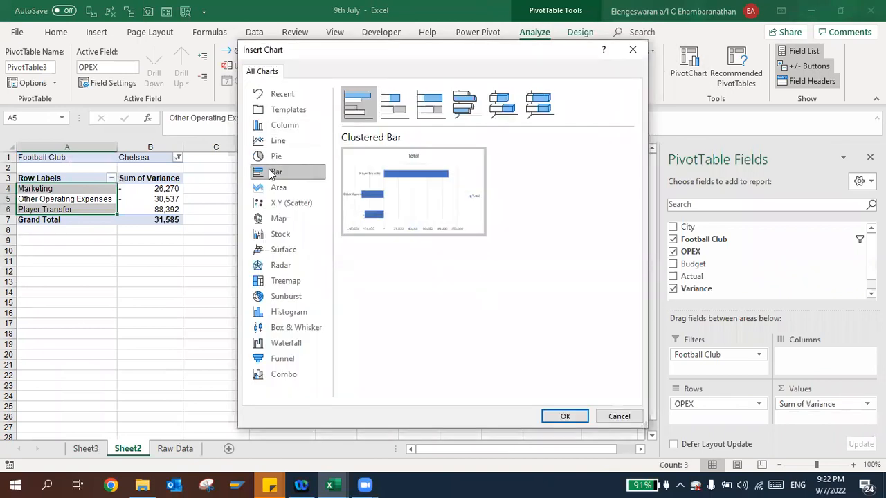
click(559, 416)
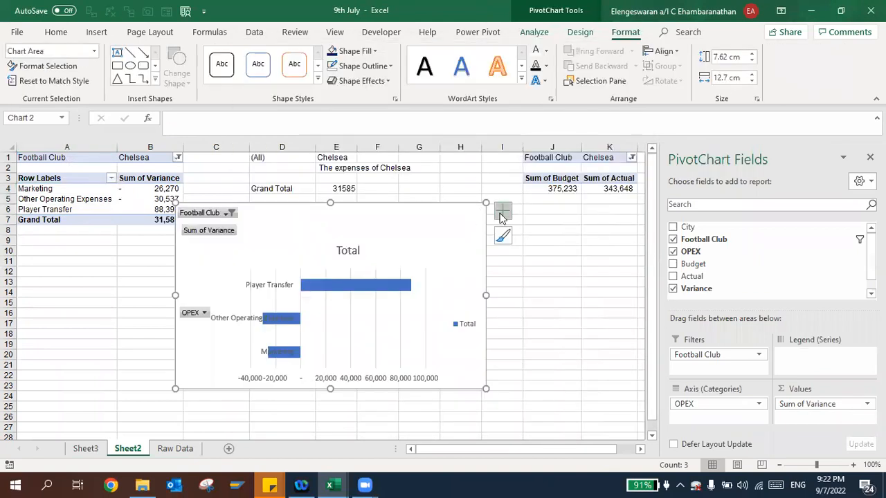
- Remove the bar chart's legend and gridlines, add a data table and hide all field buttons
click(537, 319)
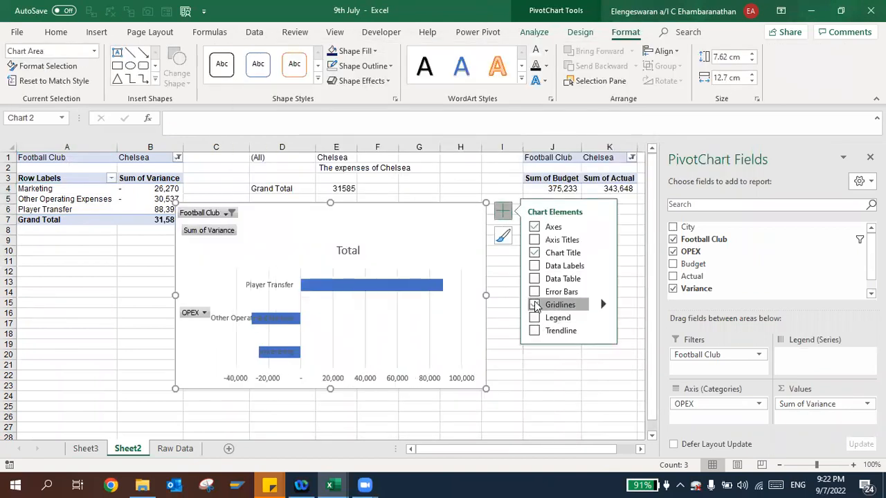
click(535, 278)
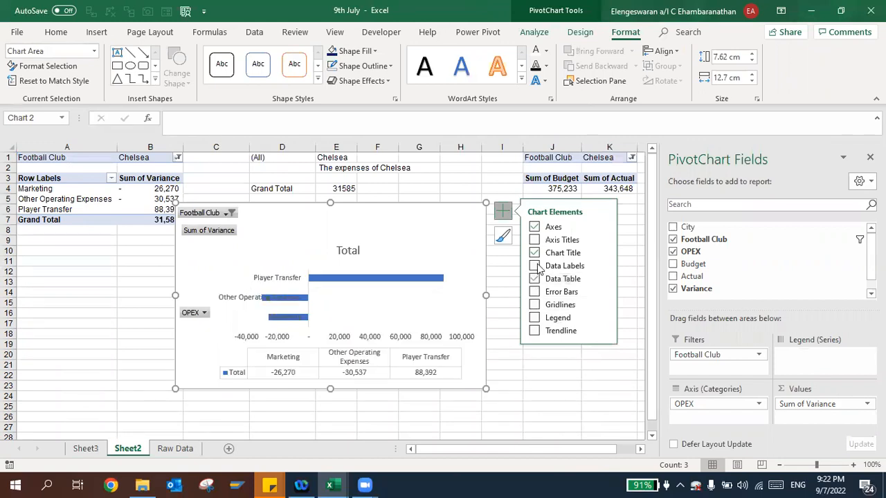
right_click(216, 236)
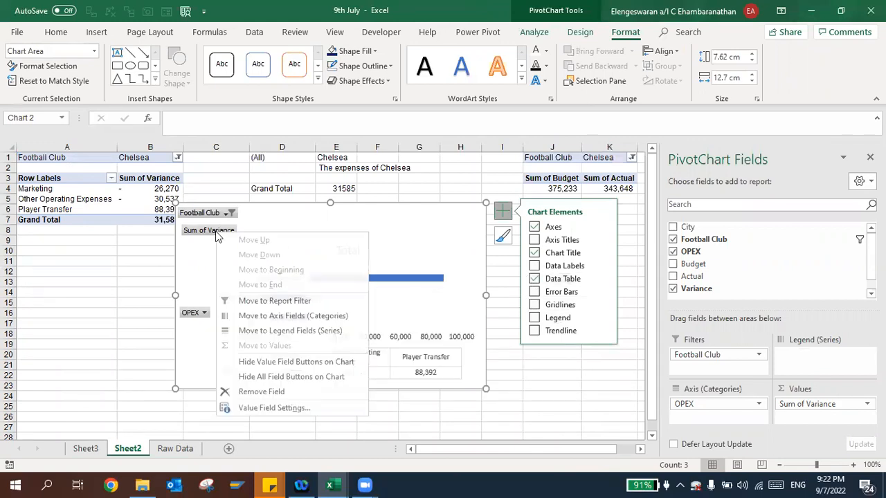
click(276, 378)
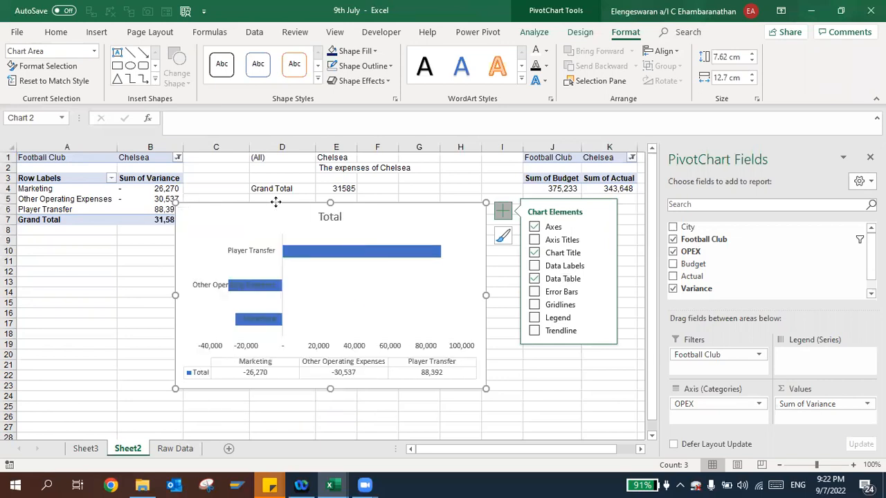
- Move the "Total" chart title to the chart's upper-left corner and shift the chart clear of the pivot table
drag(316, 236, 241, 256)
click(367, 254)
click(280, 241)
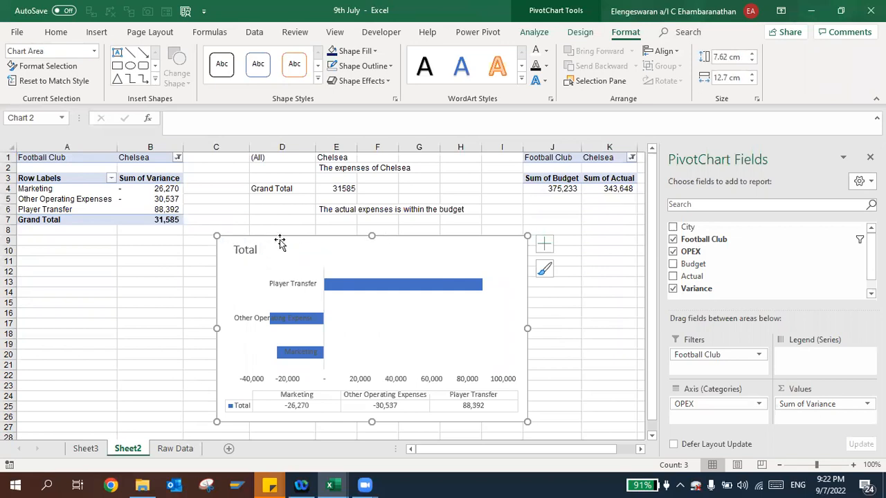
- Cut the variance chart from Sheet2 and paste it at cell E11 on Sheet3
key(Delete)
click(86, 449)
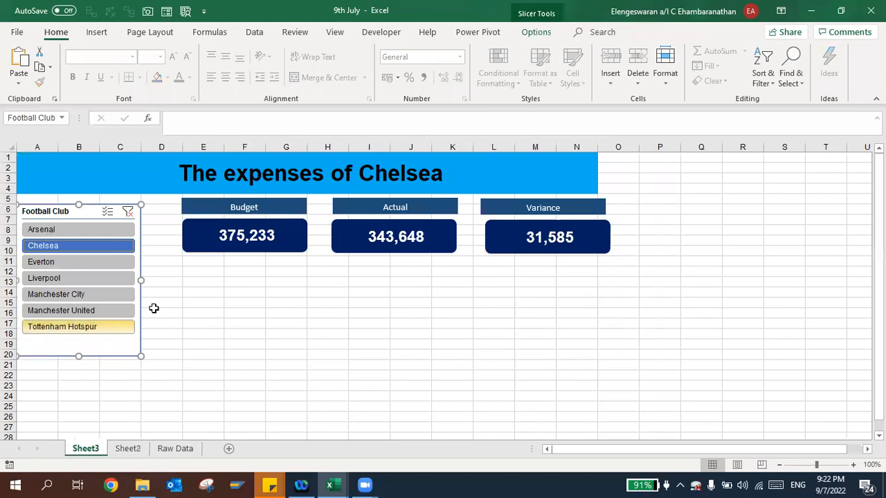
click(197, 280)
key(Up)
key(Up)
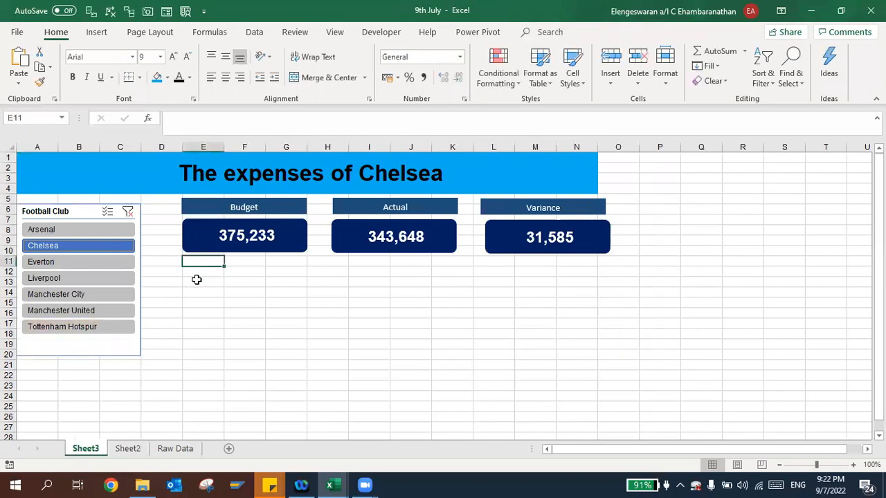
key(ctrl+v)
- Resize the chart to span about columns D to O and rows 11 to 24 below the figure boxes
scroll(167, 367, down, 2)
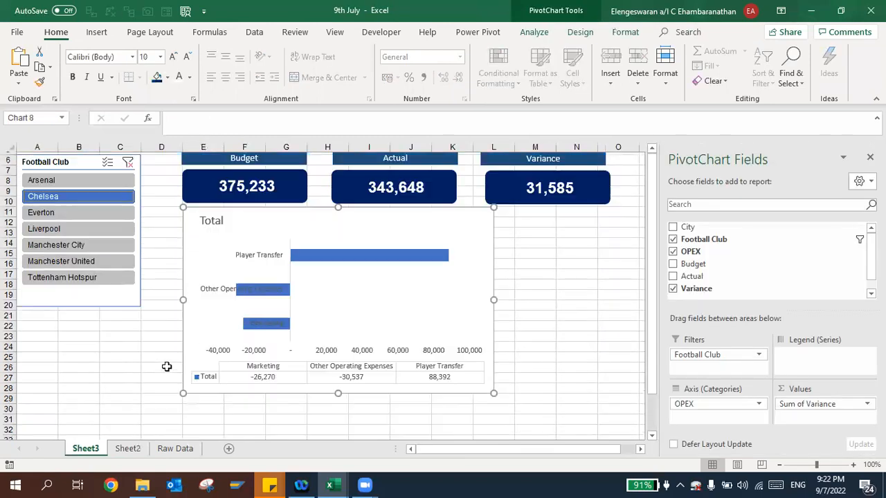
drag(183, 390, 144, 323)
scroll(342, 325, up, 1)
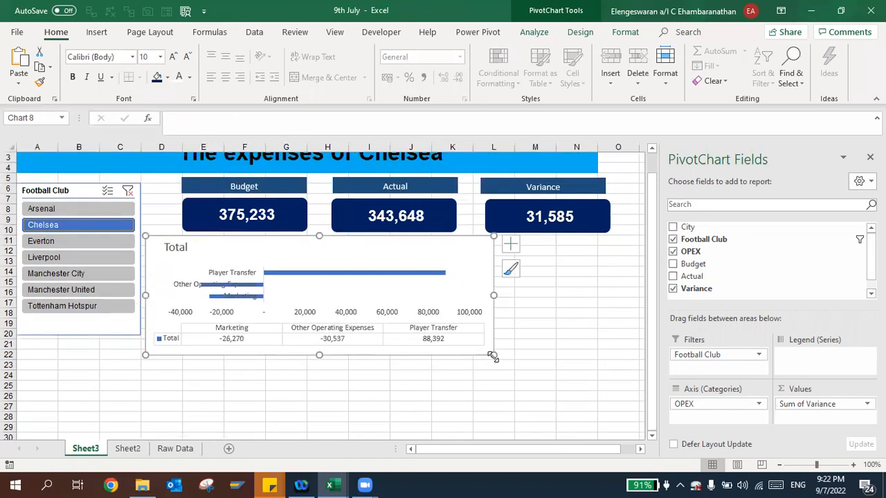
drag(562, 376, 616, 374)
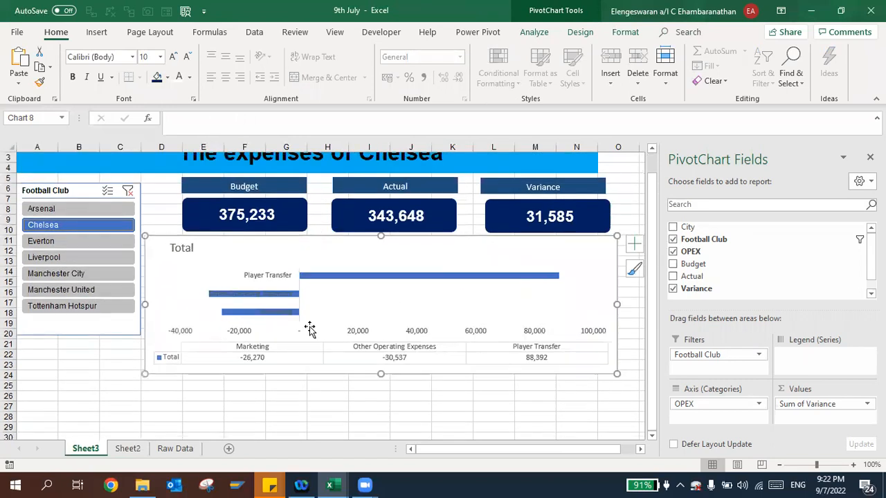
- Set the font color of the chart's expense category axis labels to black
click(256, 275)
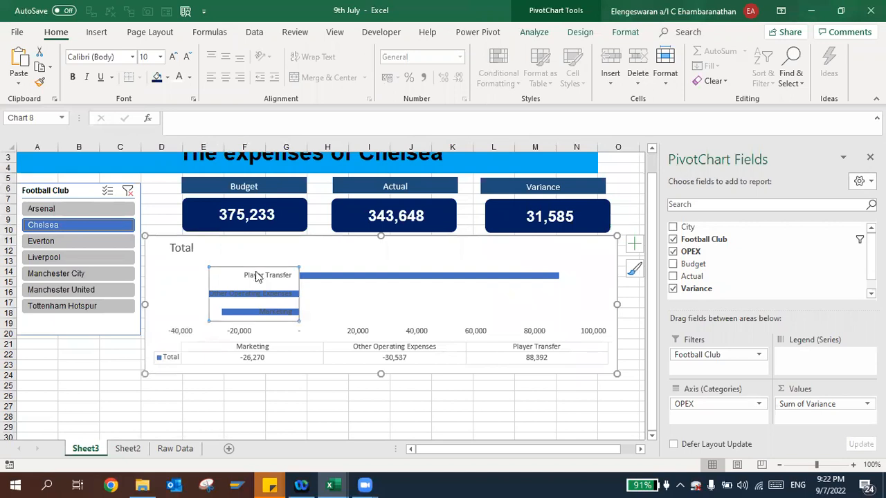
click(189, 77)
click(182, 93)
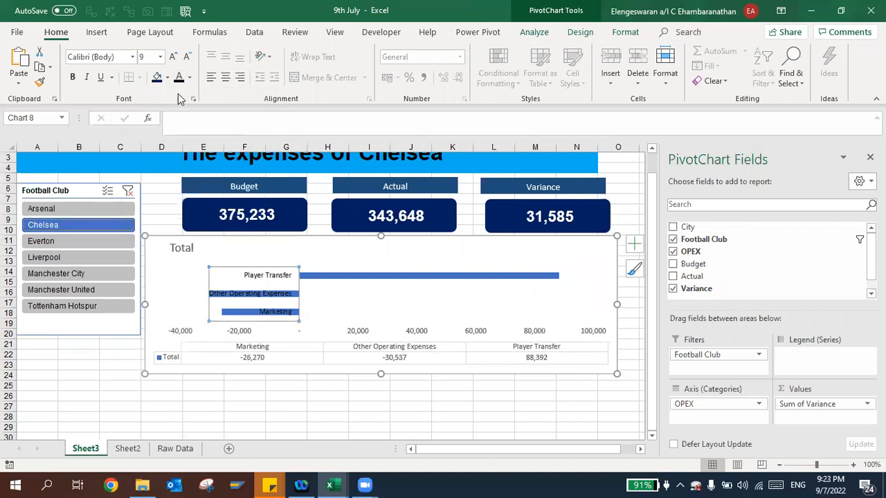
- Extend the Football Club slicer's bottom edge to row 24 and move the chart title closer to the chart's left edge
click(78, 335)
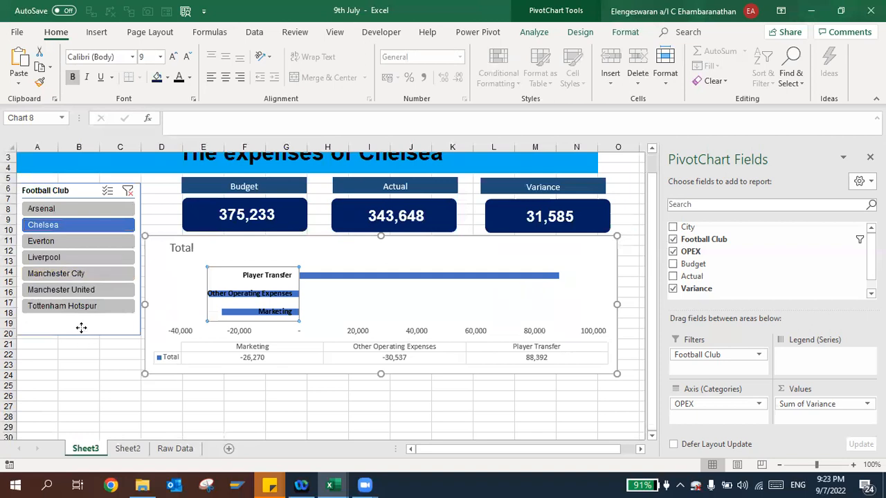
drag(78, 335, 81, 374)
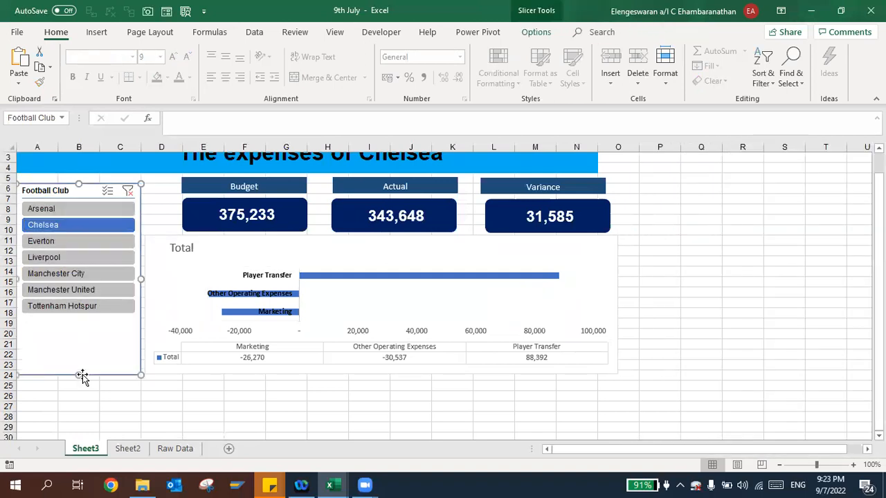
click(177, 248)
drag(168, 249, 155, 248)
- Remove the data table from the variance chart and add data labels to its bars
click(168, 362)
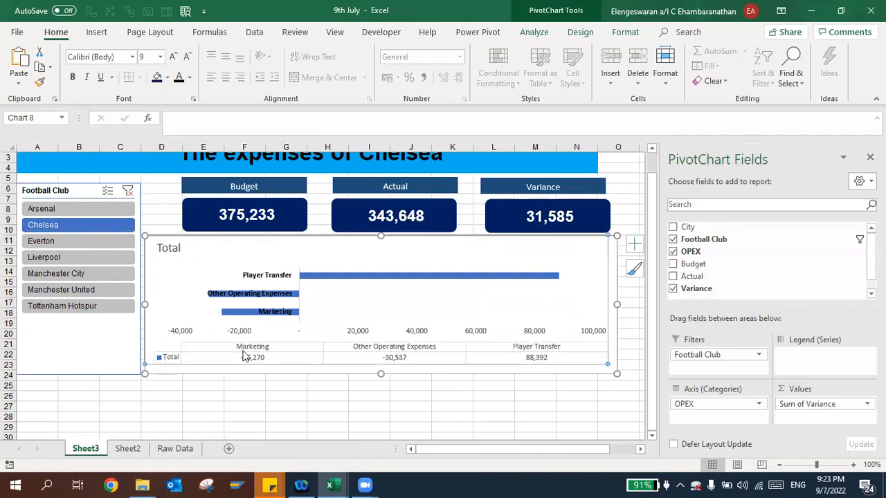
click(634, 243)
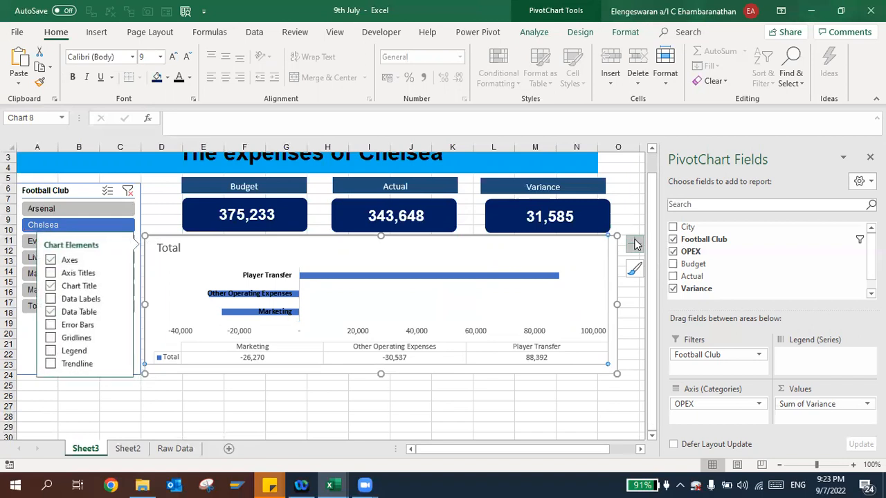
click(51, 312)
click(50, 300)
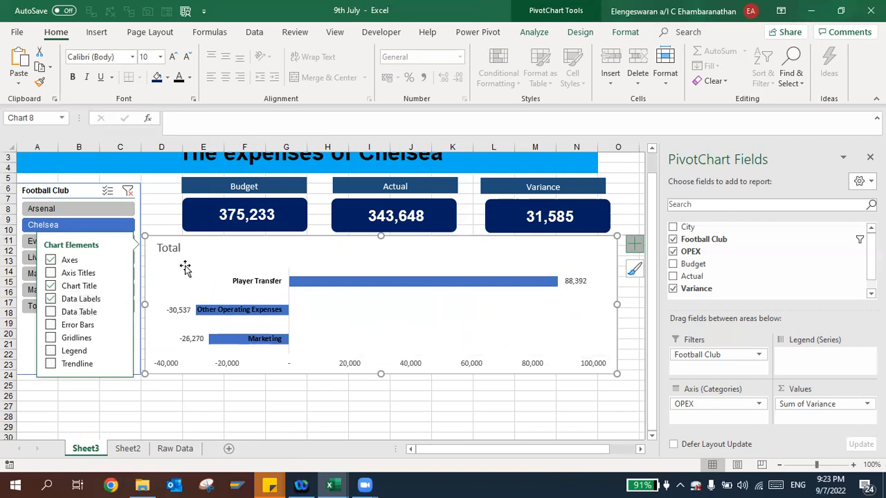
- Link the chart title to cell E2 on Sheet2 and format it in bold black text
click(164, 247)
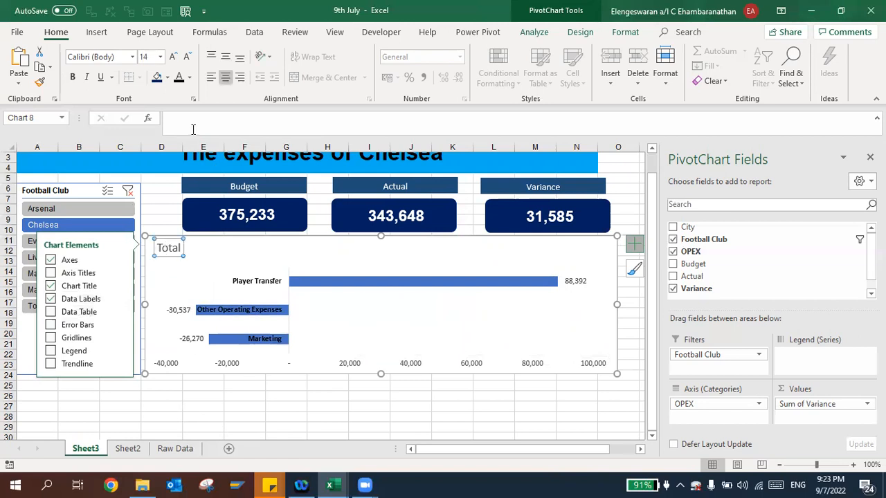
click(193, 130)
text(=)
key(ctrl+Page_Down)
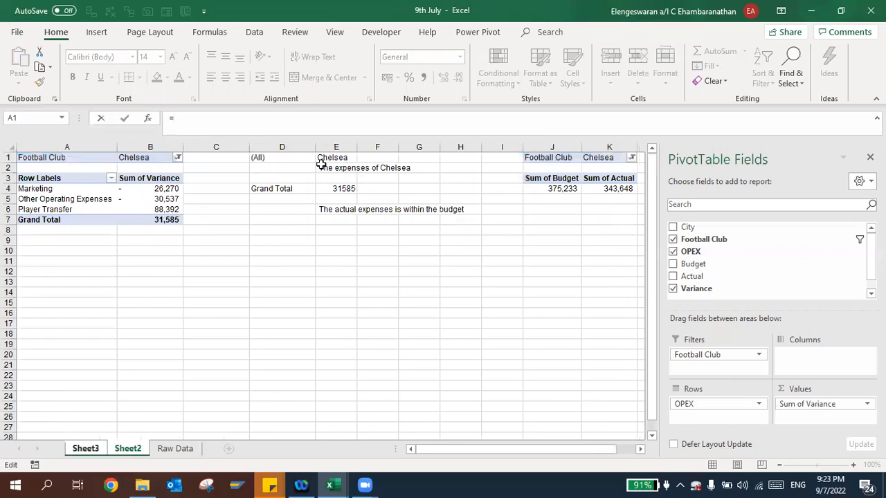
click(321, 164)
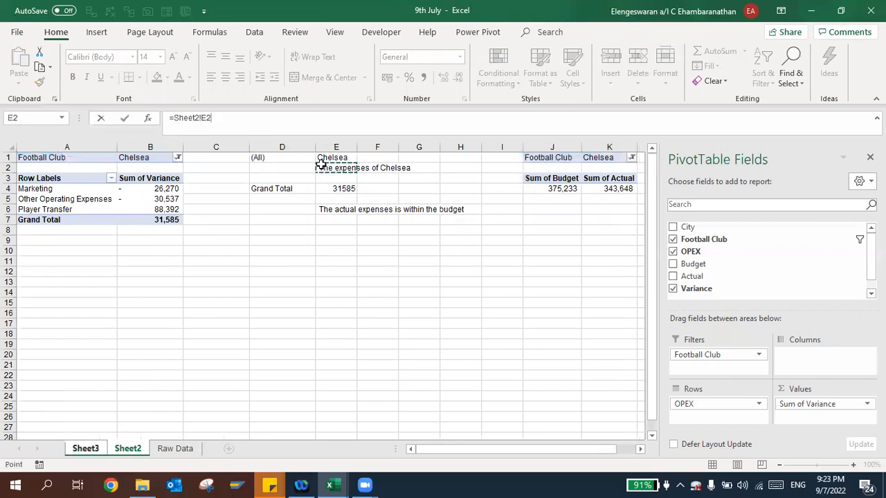
key(Return)
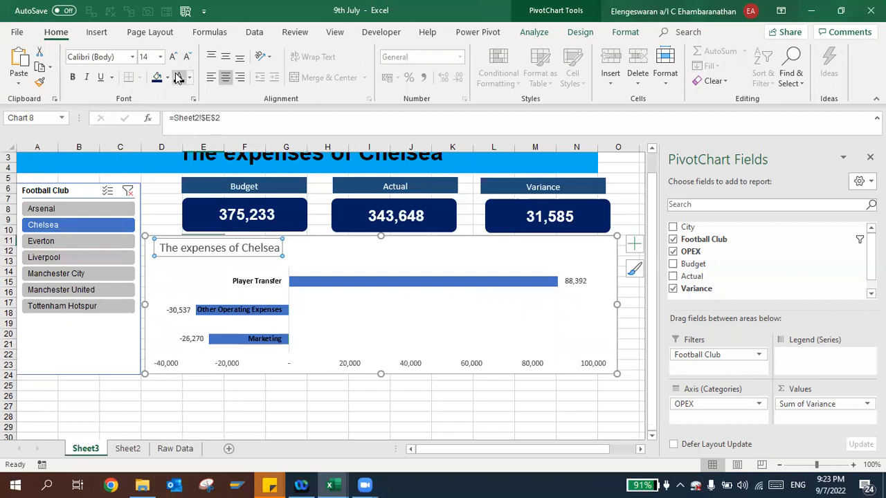
key(ctrl+b)
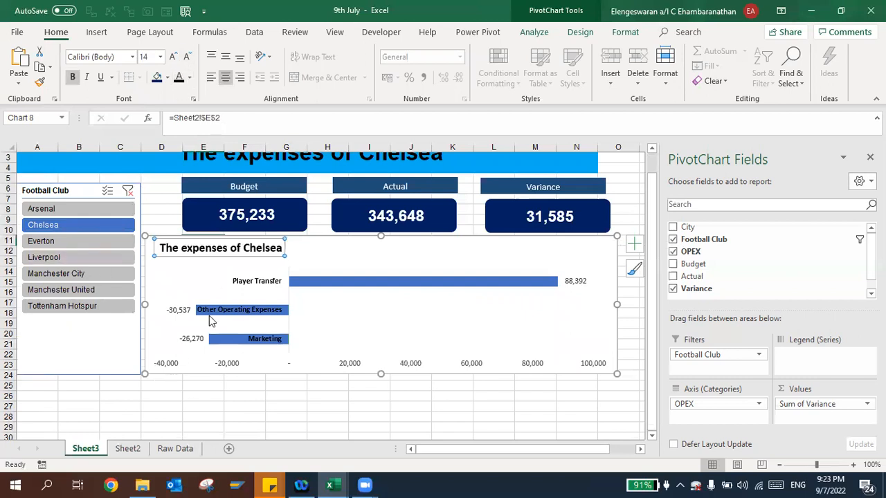
- Draw a rectangle about 6.99 cm wide and 1.16 cm high in the chart's upper-right corner
click(384, 404)
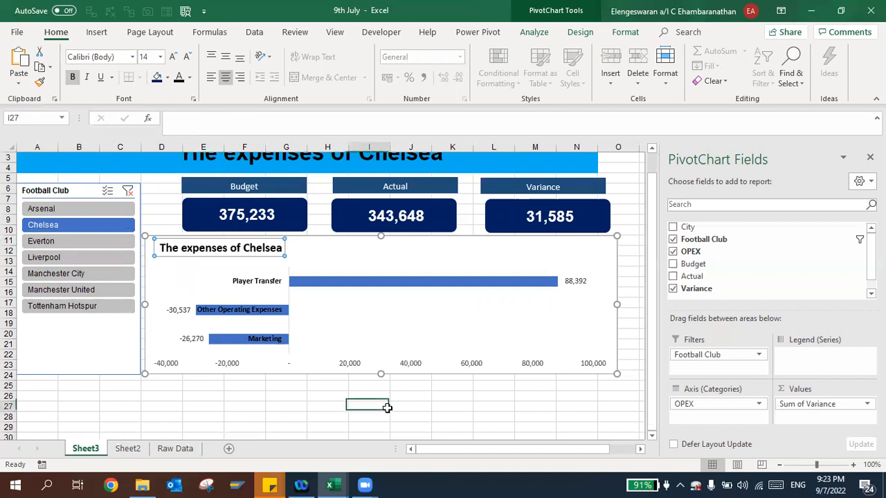
click(96, 33)
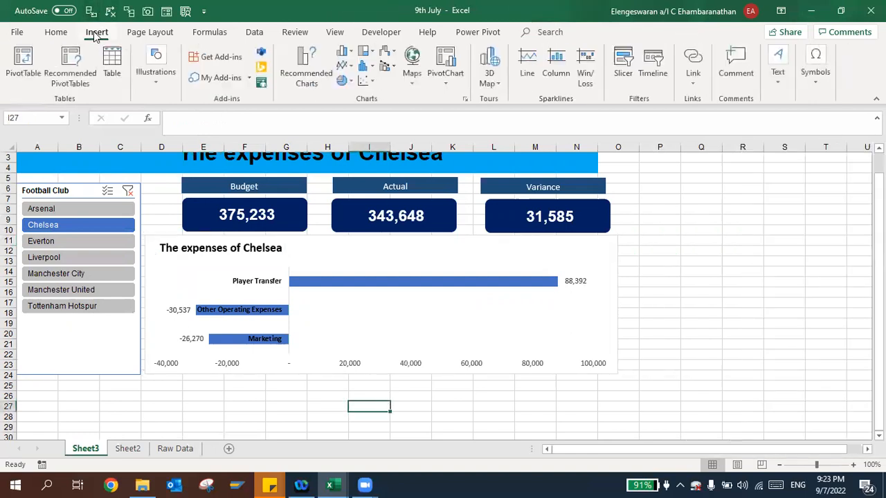
click(158, 77)
click(211, 135)
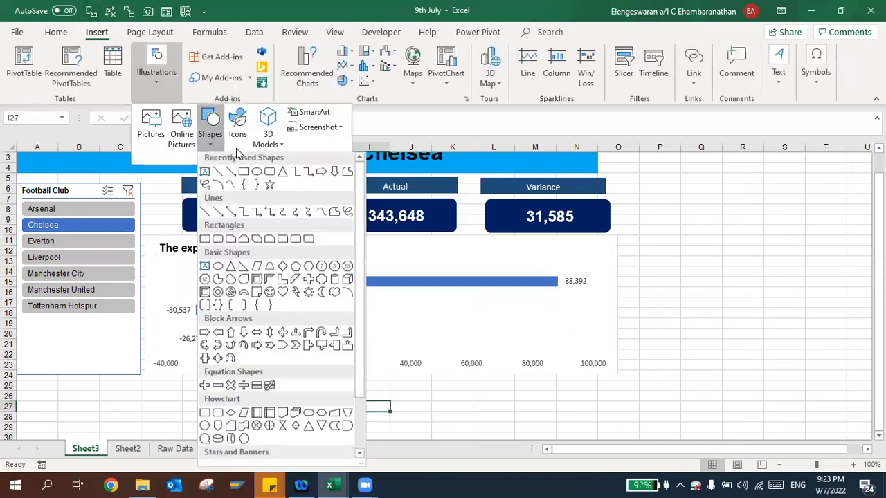
click(244, 174)
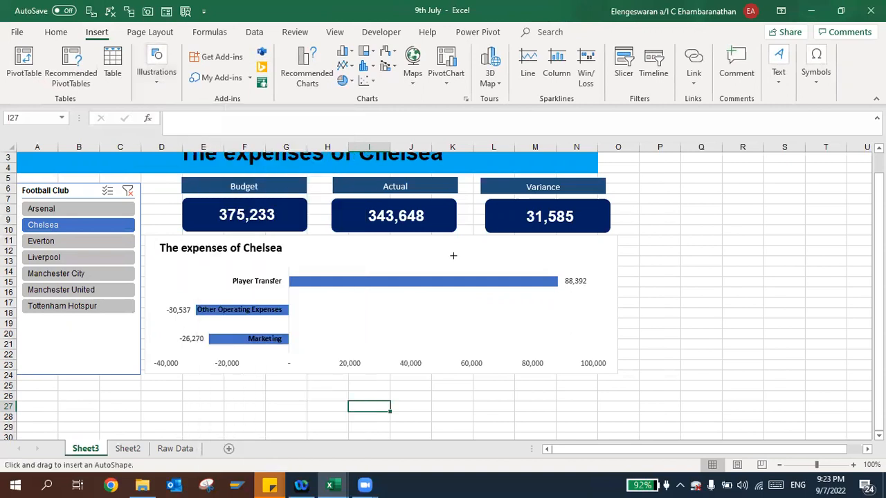
drag(438, 240, 609, 269)
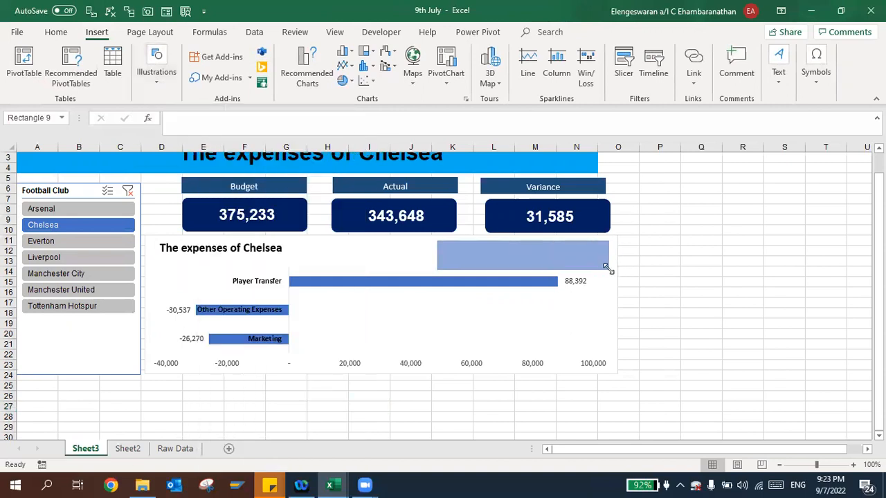
- Format the new rectangle with no fill, a black outline and black text
click(338, 52)
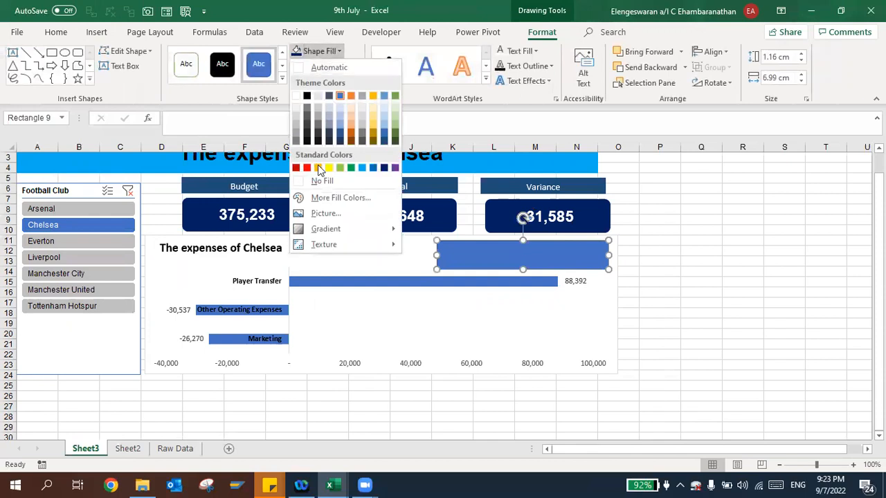
click(312, 182)
click(313, 65)
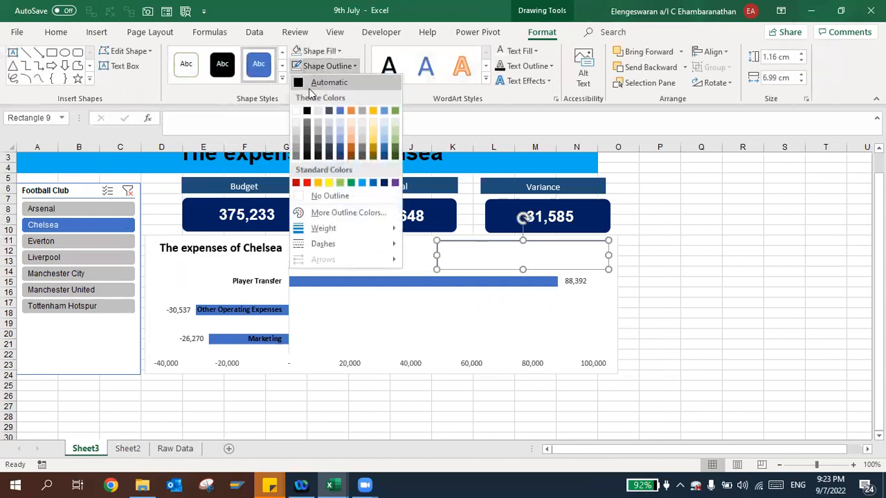
click(302, 108)
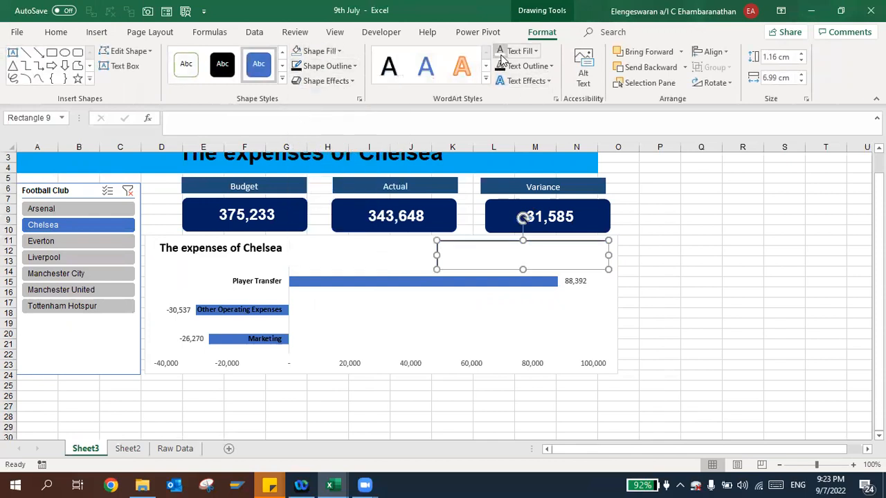
click(533, 53)
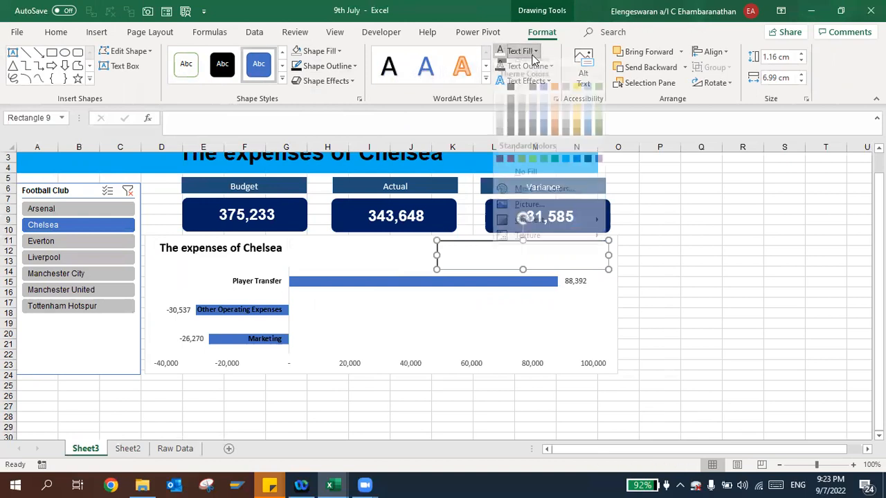
click(504, 67)
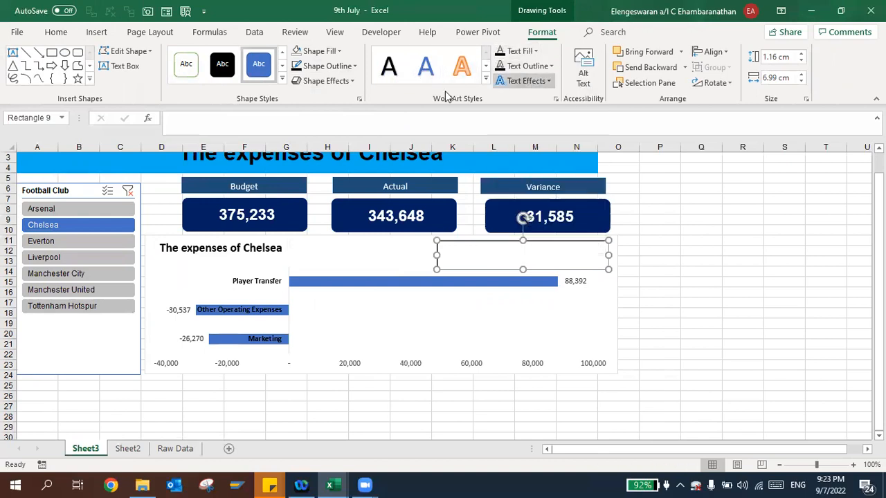
- Link the rectangle's text to the budget status message in cell E6 on Sheet2
click(388, 118)
text(=)
key(ctrl+Page_Down)
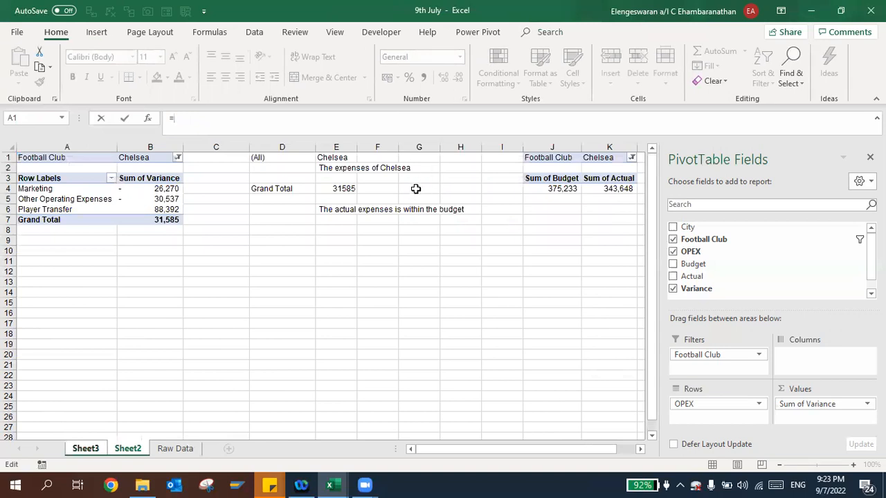
click(339, 209)
key(Return)
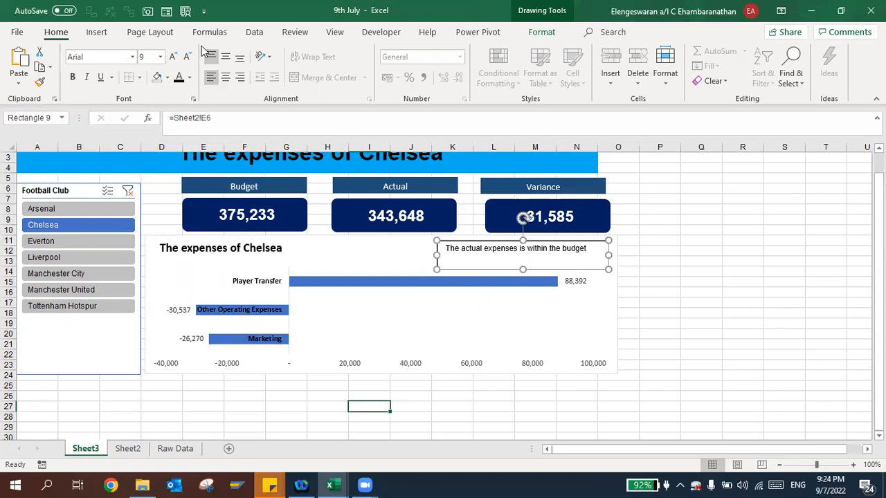
- Set the rectangle's message text to 10.5 pt bold
click(173, 57)
click(173, 57)
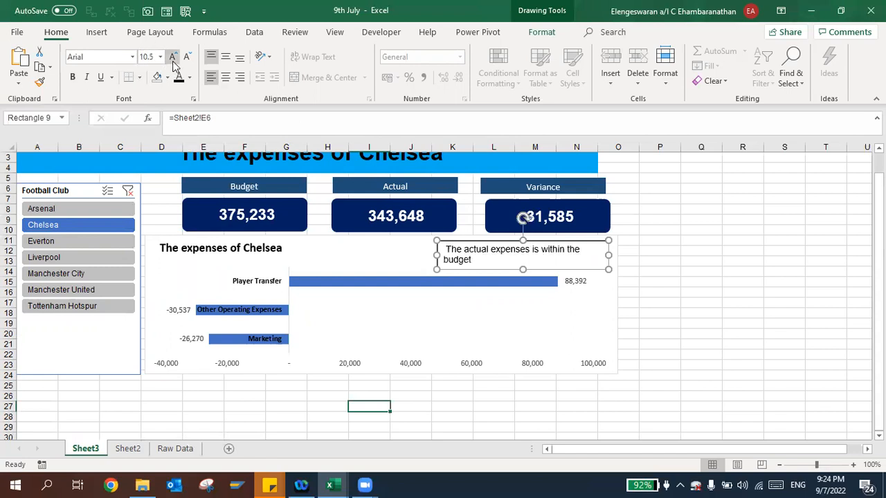
click(173, 60)
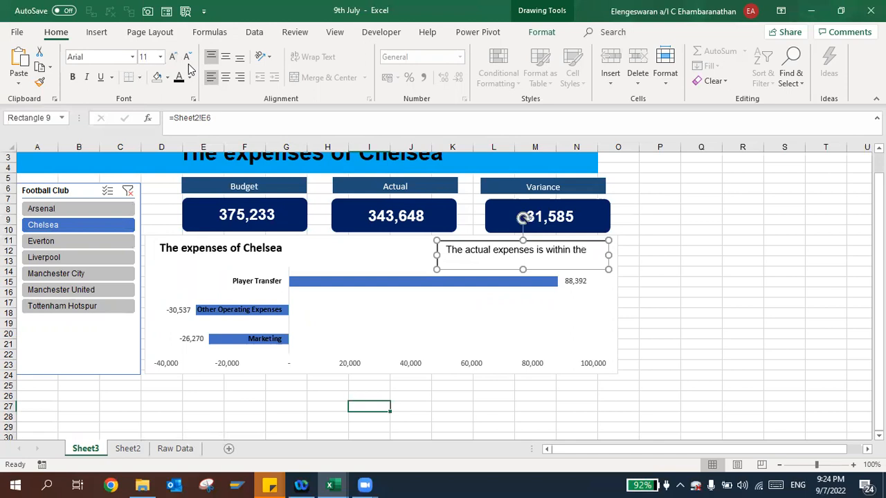
click(186, 57)
key(ctrl+b)
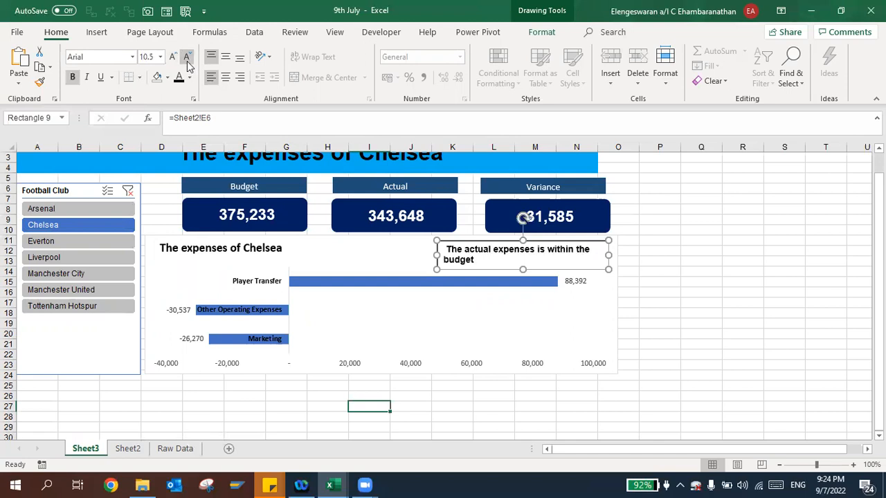
click(164, 406)
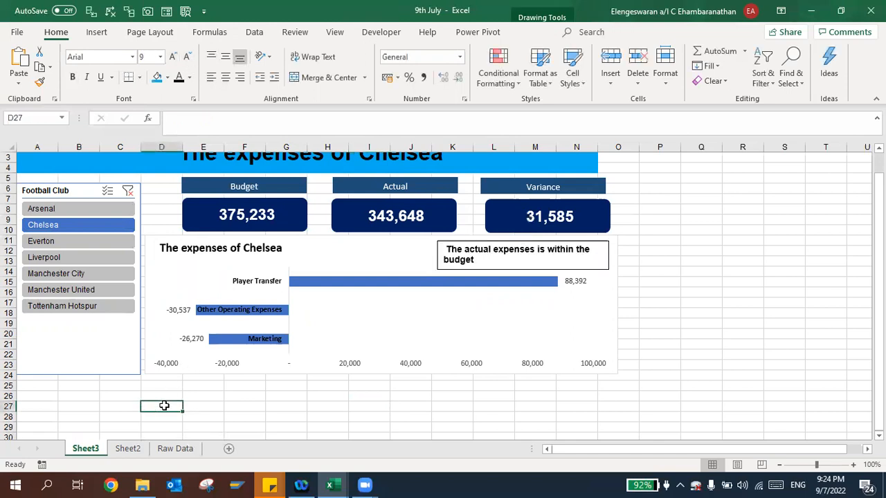
- Test the dashboard by filtering the Football Club slicer to Arsenal, followed by Liverpool
click(73, 208)
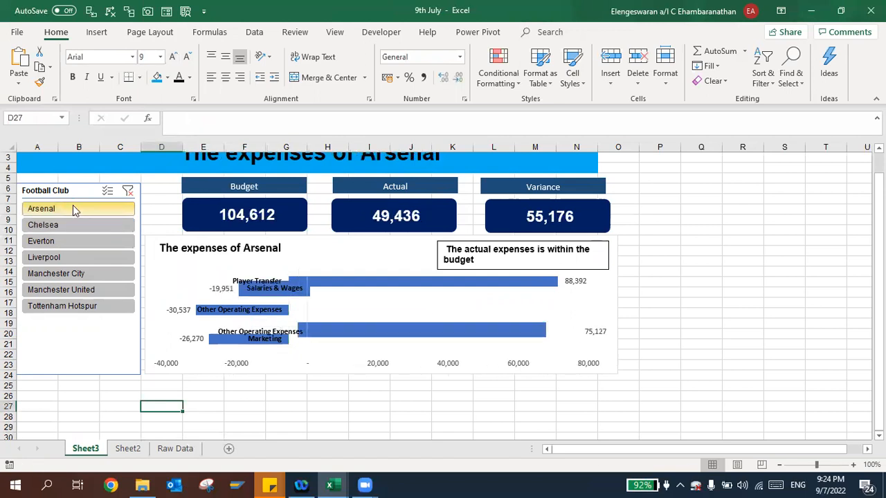
scroll(471, 260, up, 1)
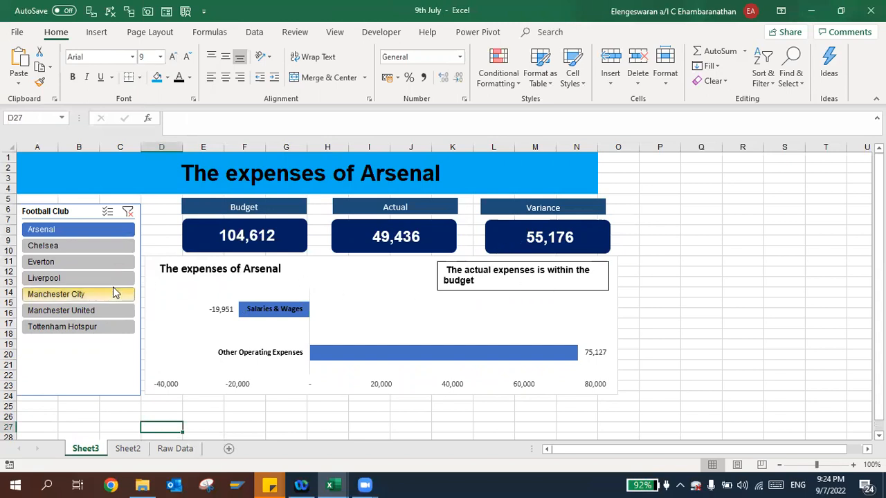
click(94, 278)
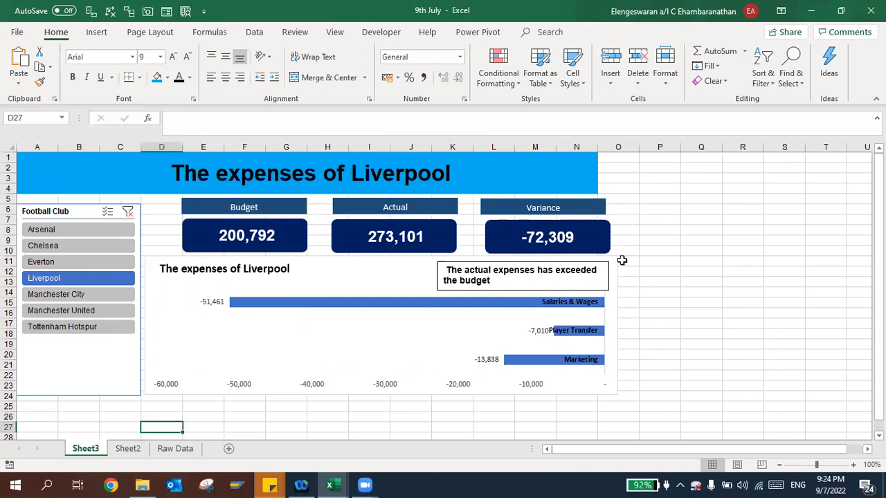
- Turn off the gridlines on Sheet3
click(634, 241)
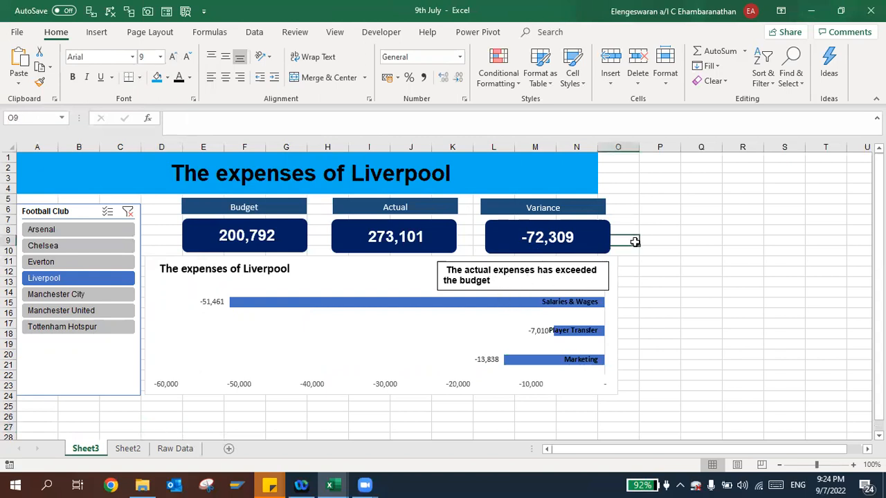
click(335, 32)
click(166, 78)
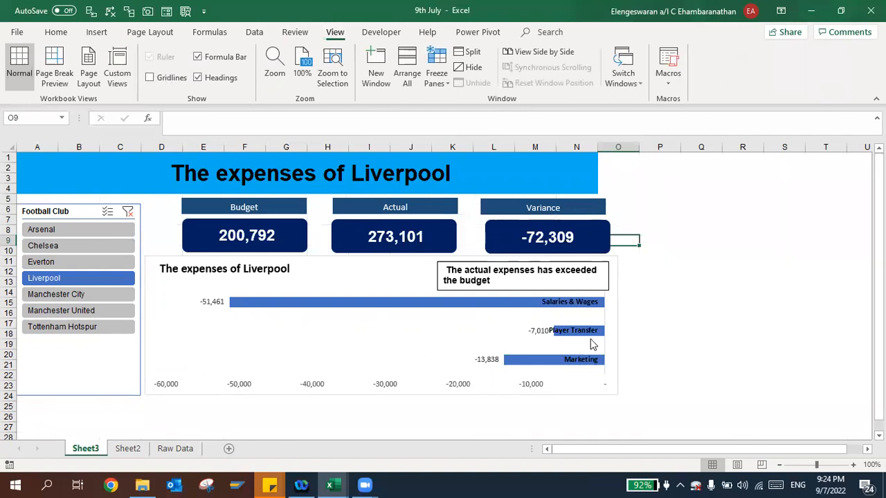
- Check the dashboard for Manchester United, for all clubs with the slicer filter cleared, and for Liverpool
click(50, 312)
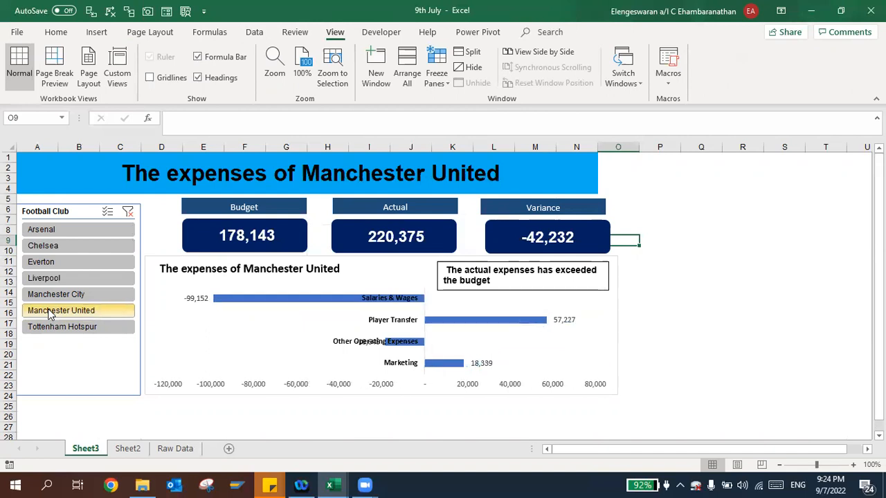
click(127, 212)
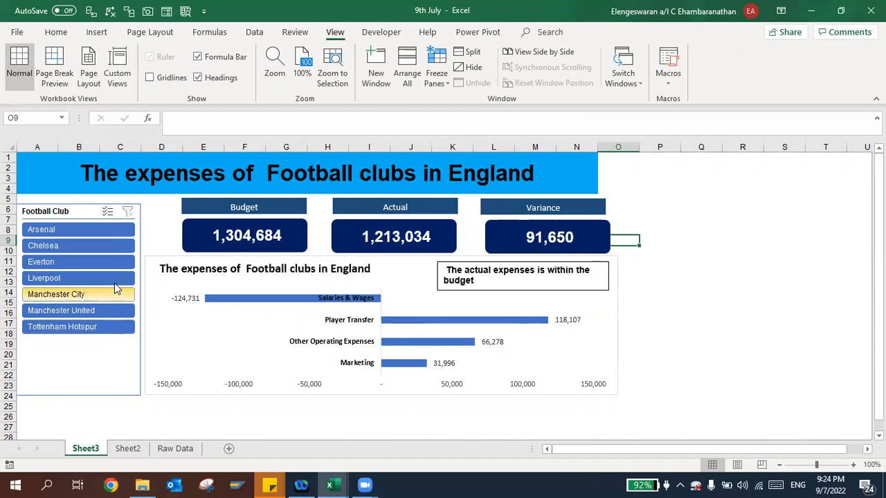
click(90, 278)
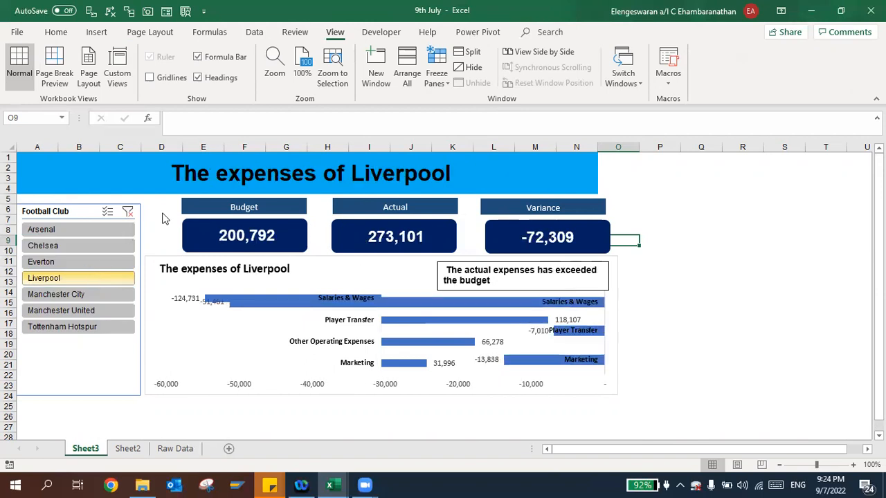